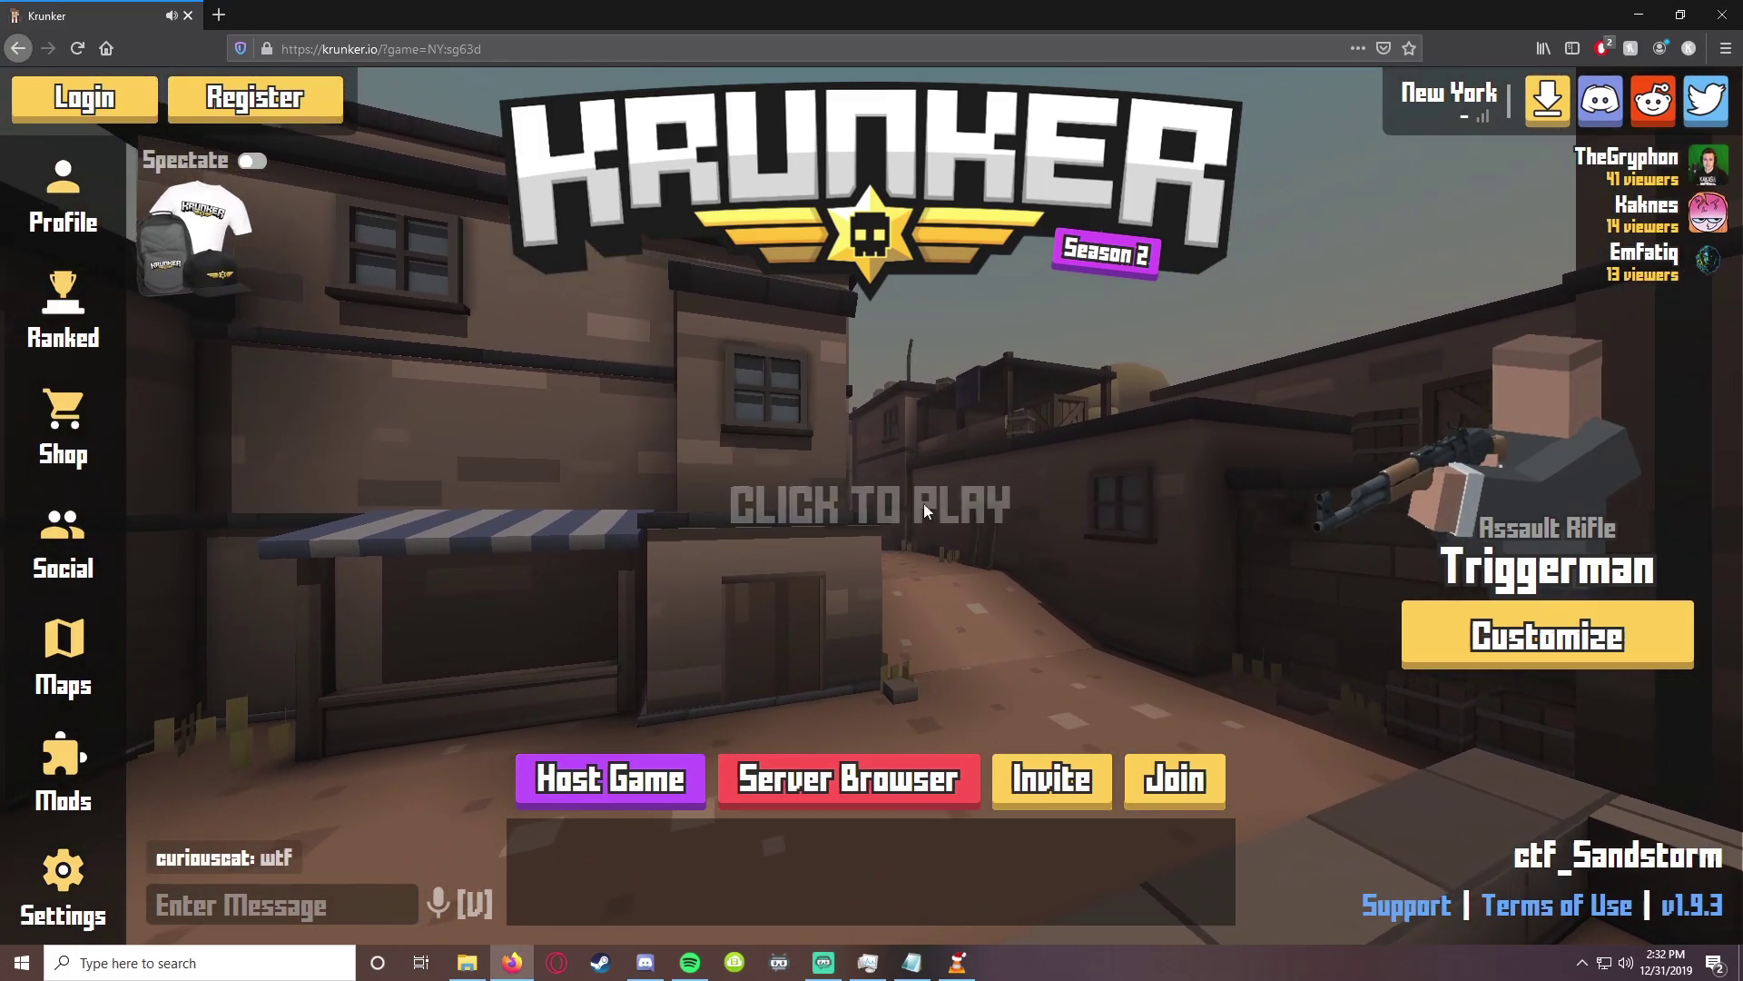
Enter the Sandstorm match, walk forward through the alley, and return to the main menu
left_click(913, 498)
key("w")
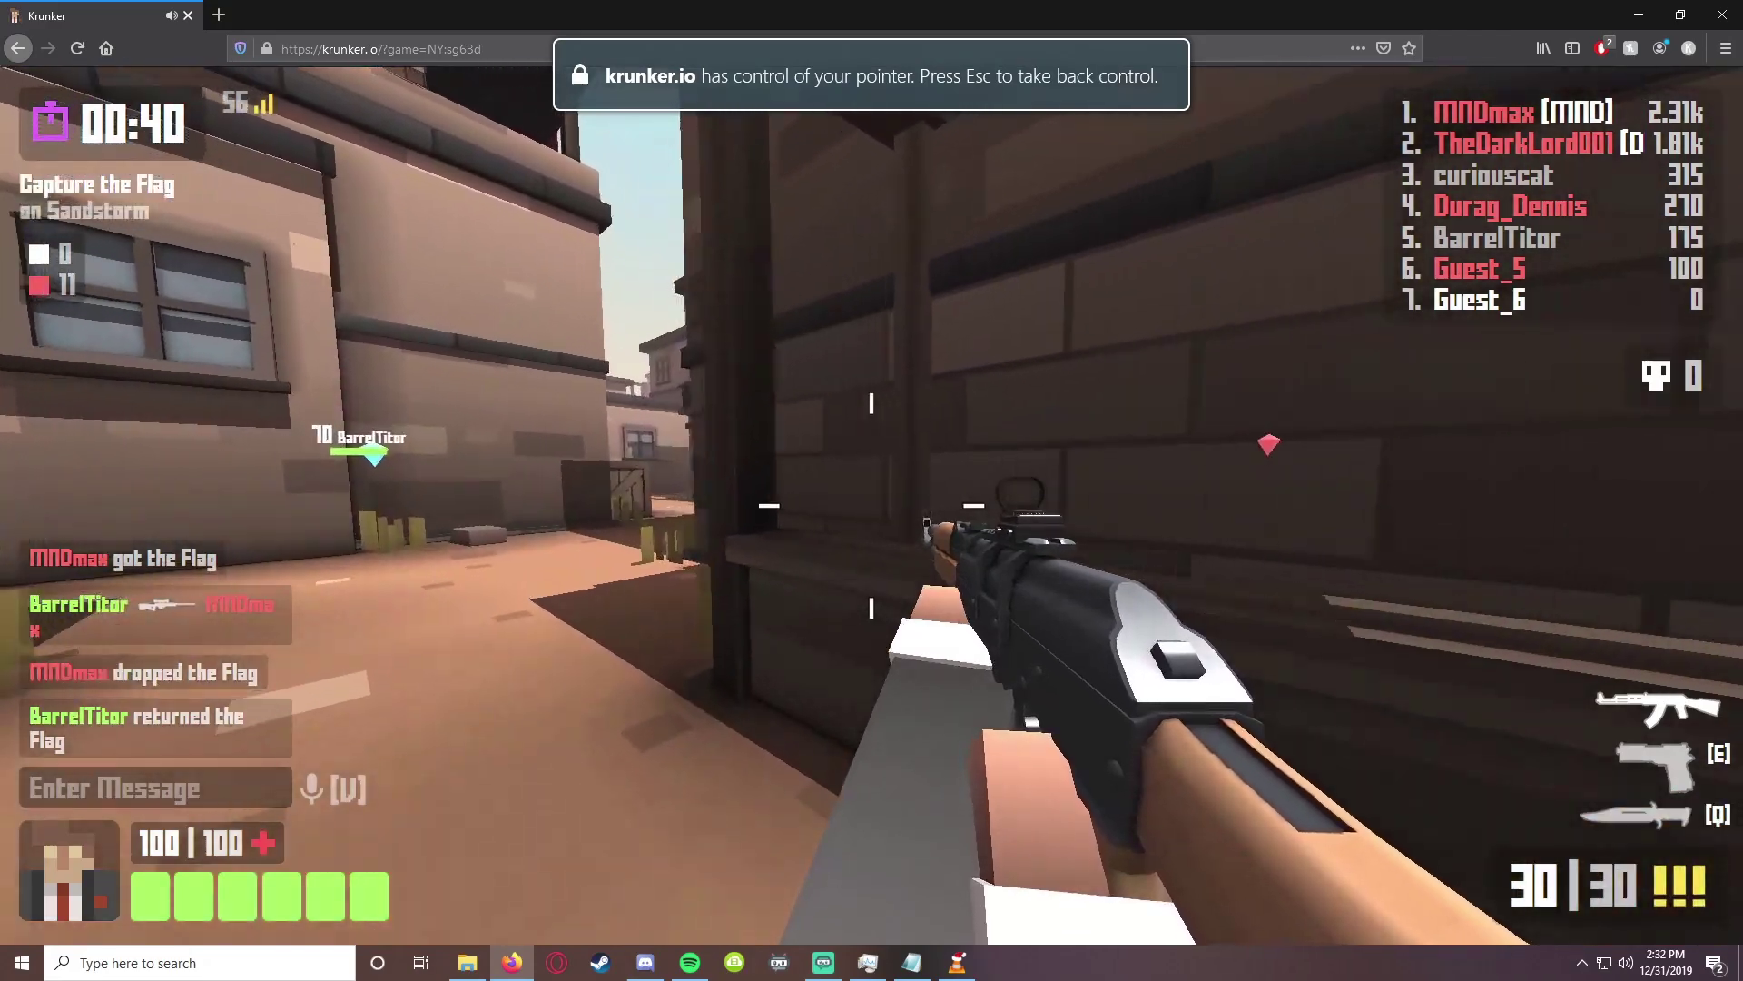
key("w")
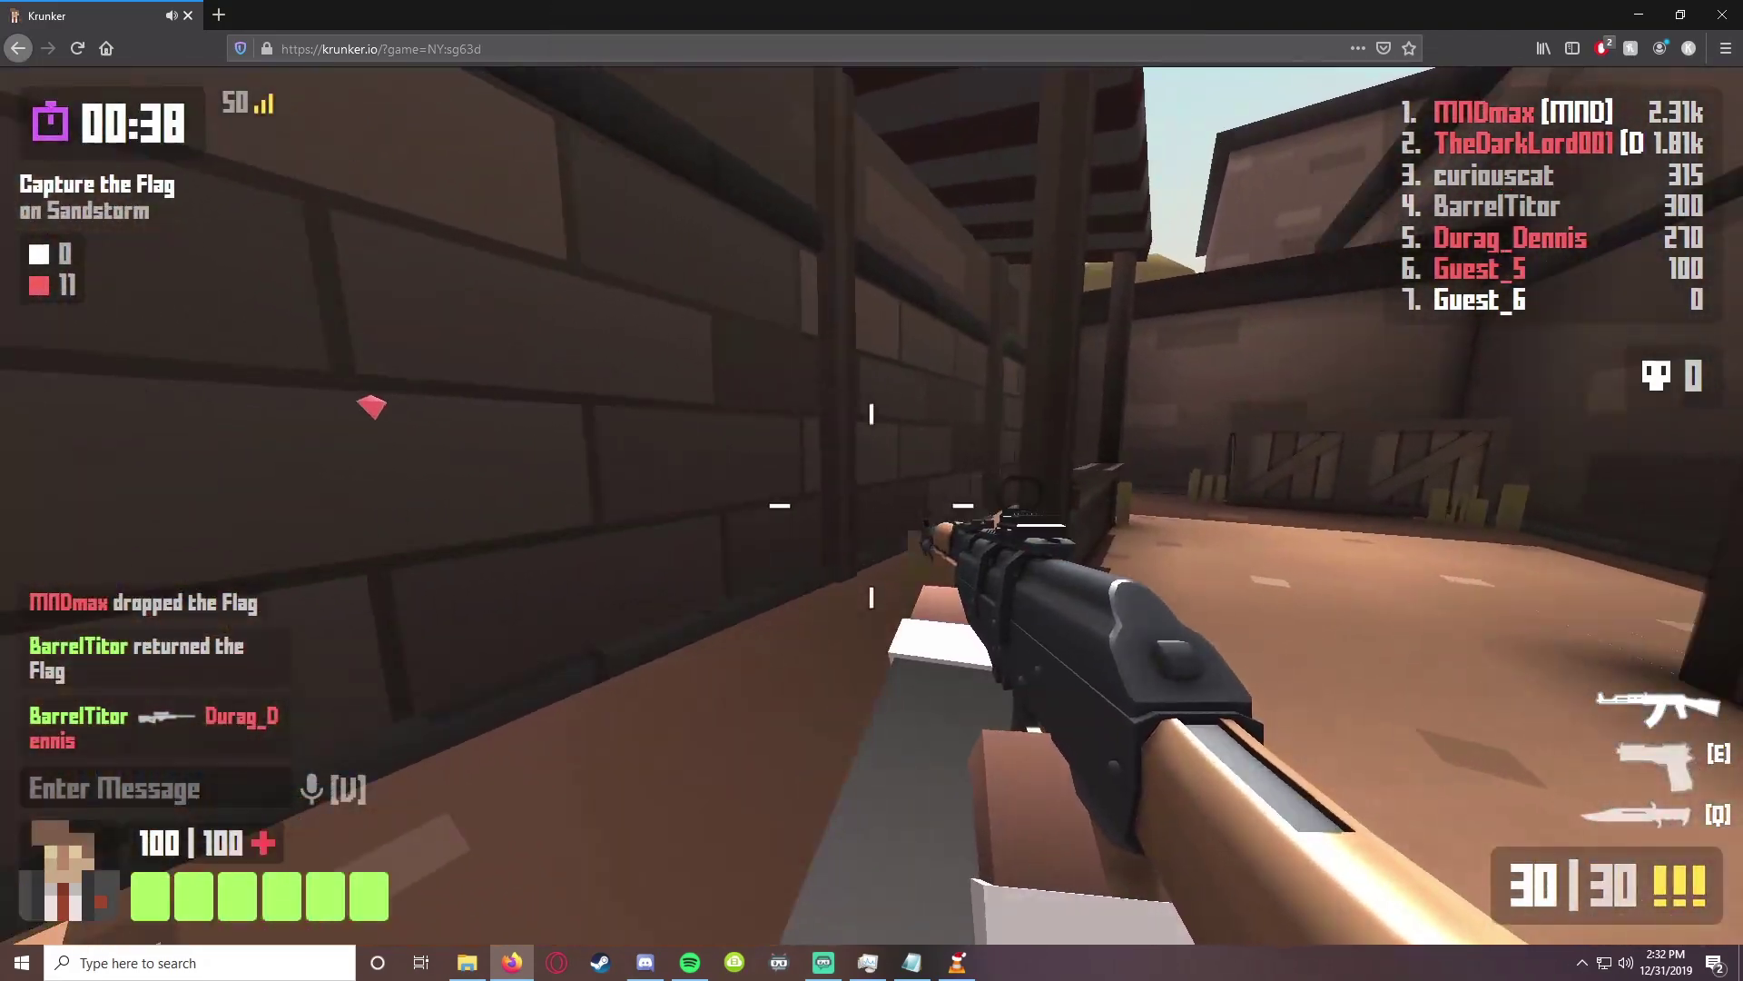
key("w")
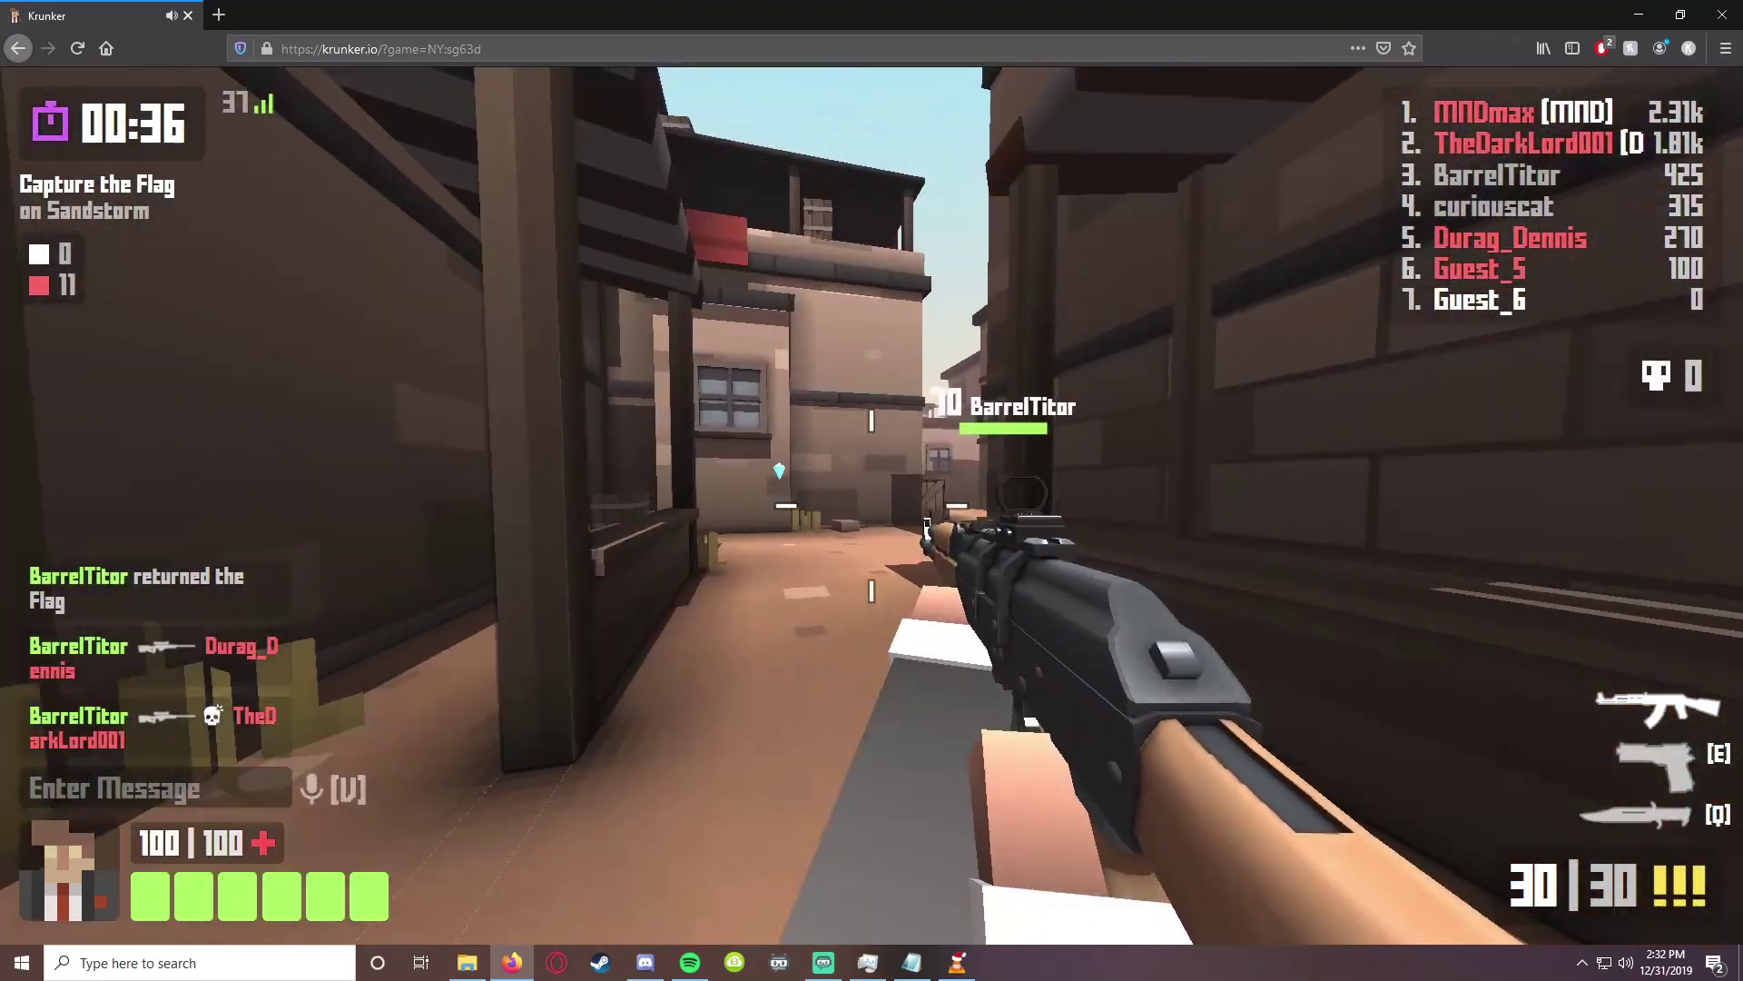
key("w")
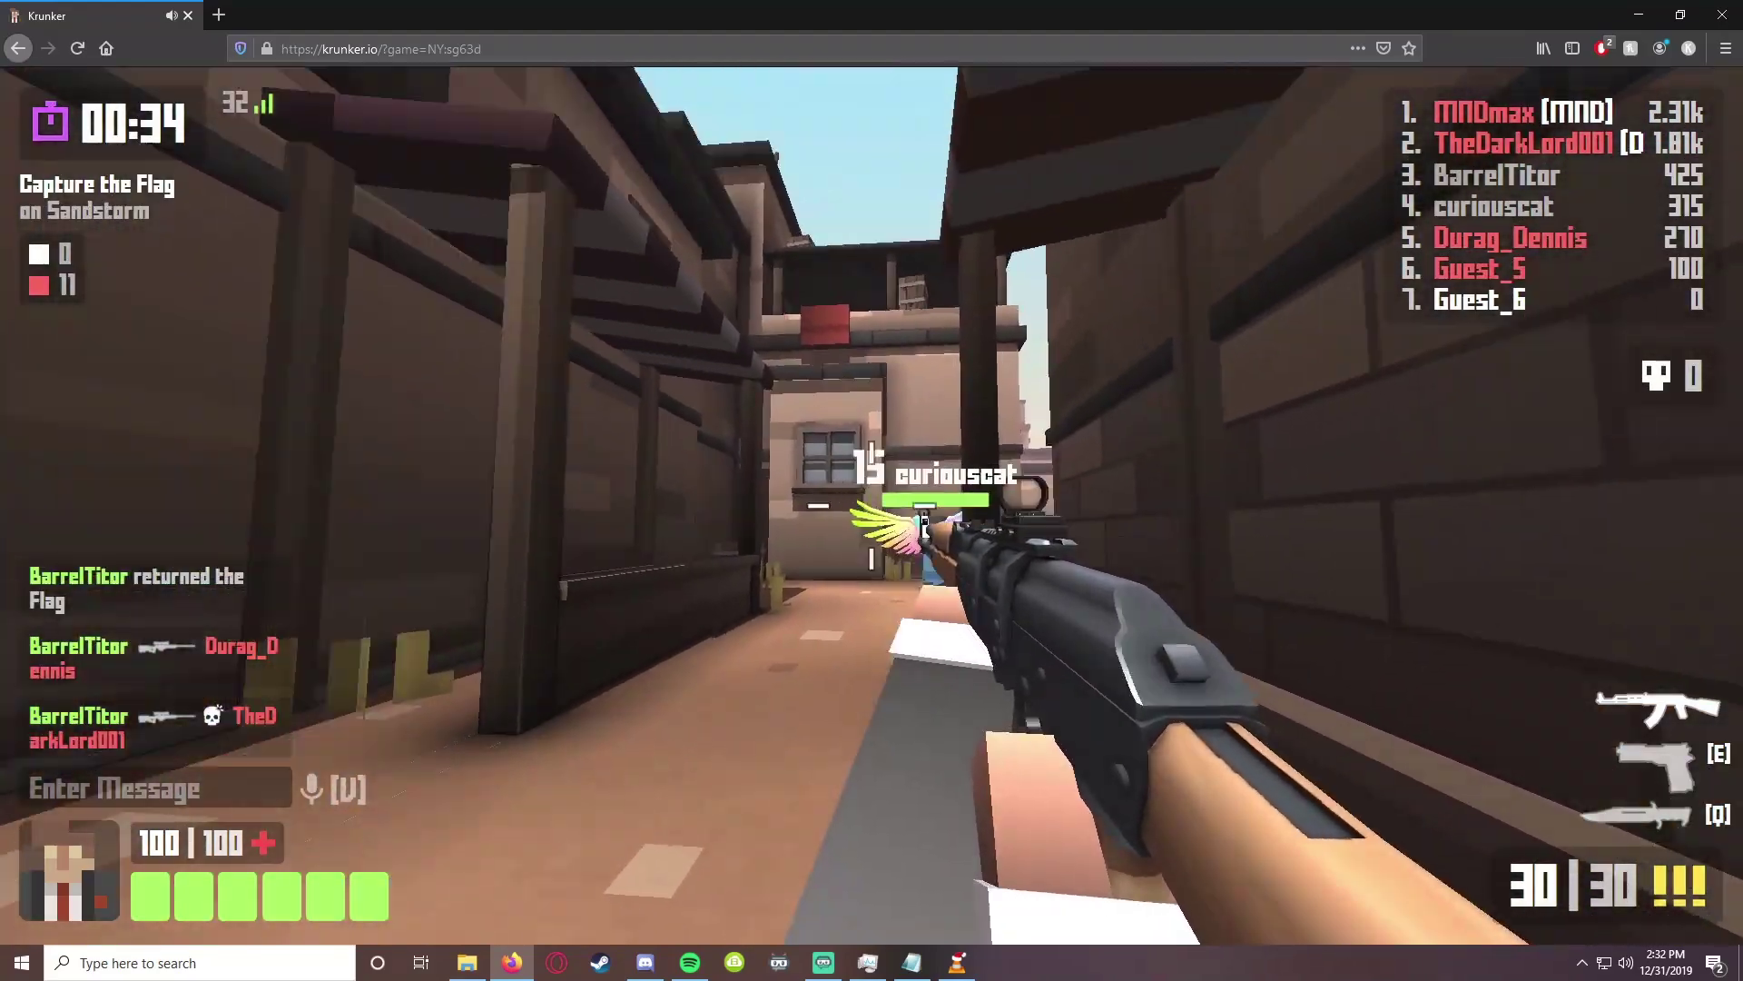
key("Escape")
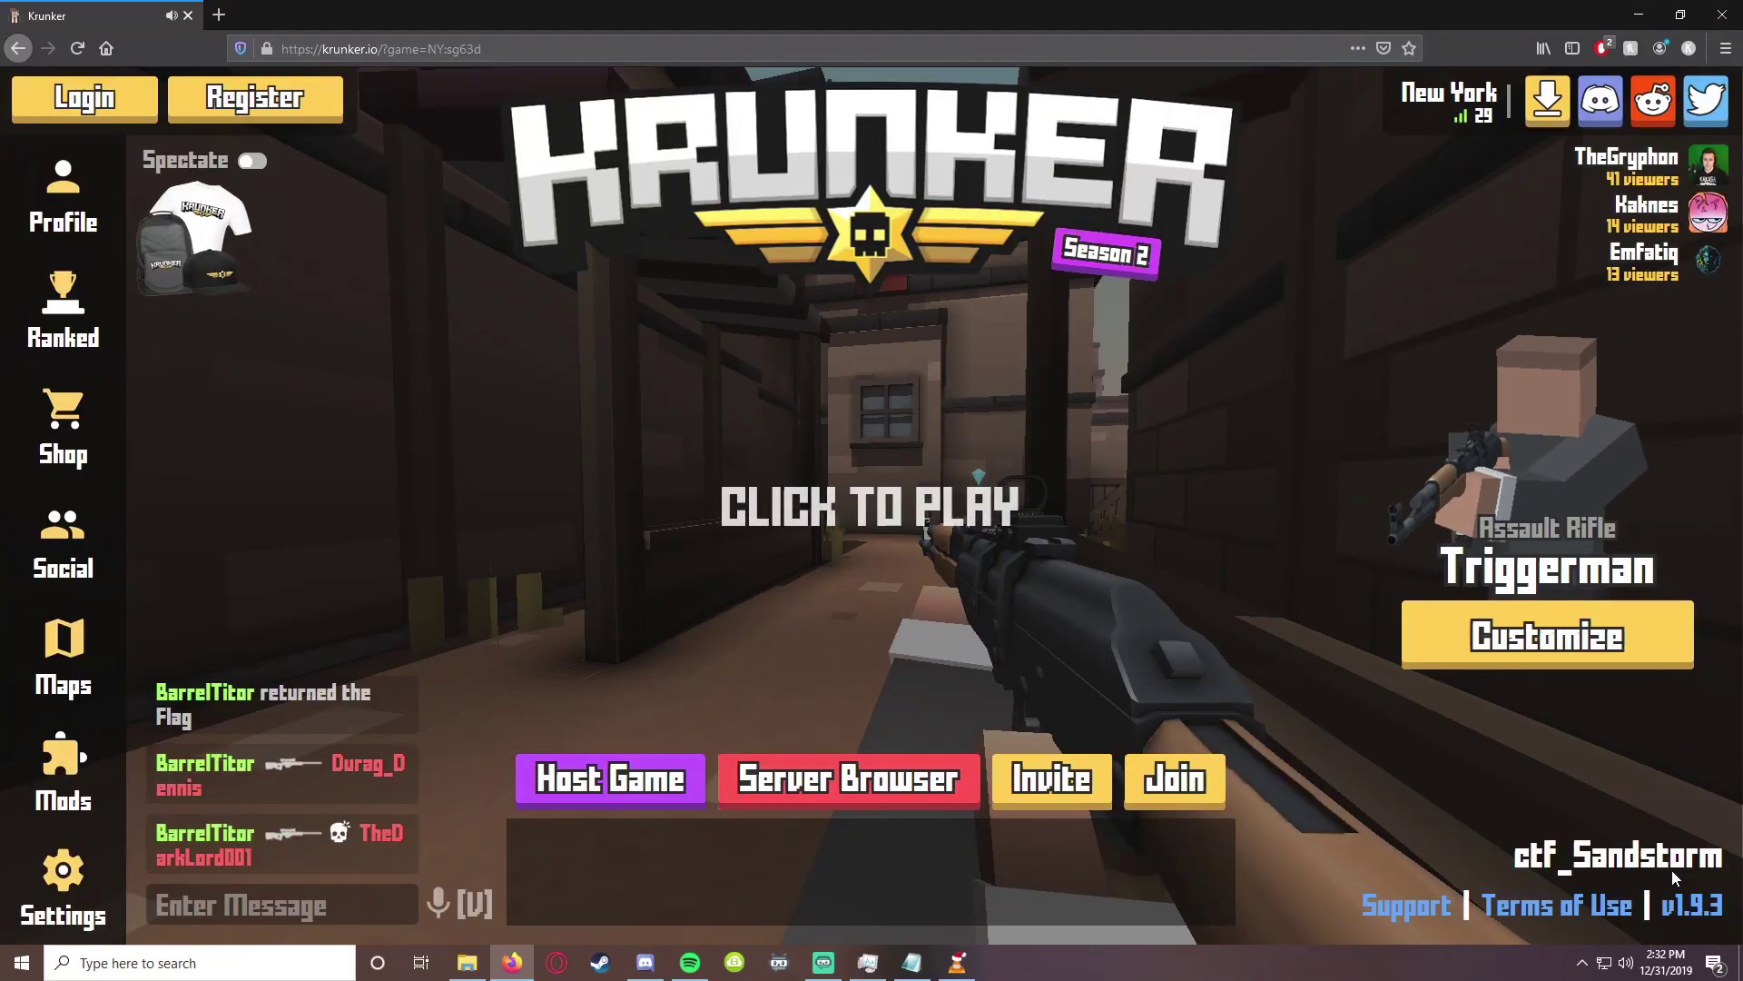
Search the game settings for "fps" and enable Show FPS
left_click(84, 864)
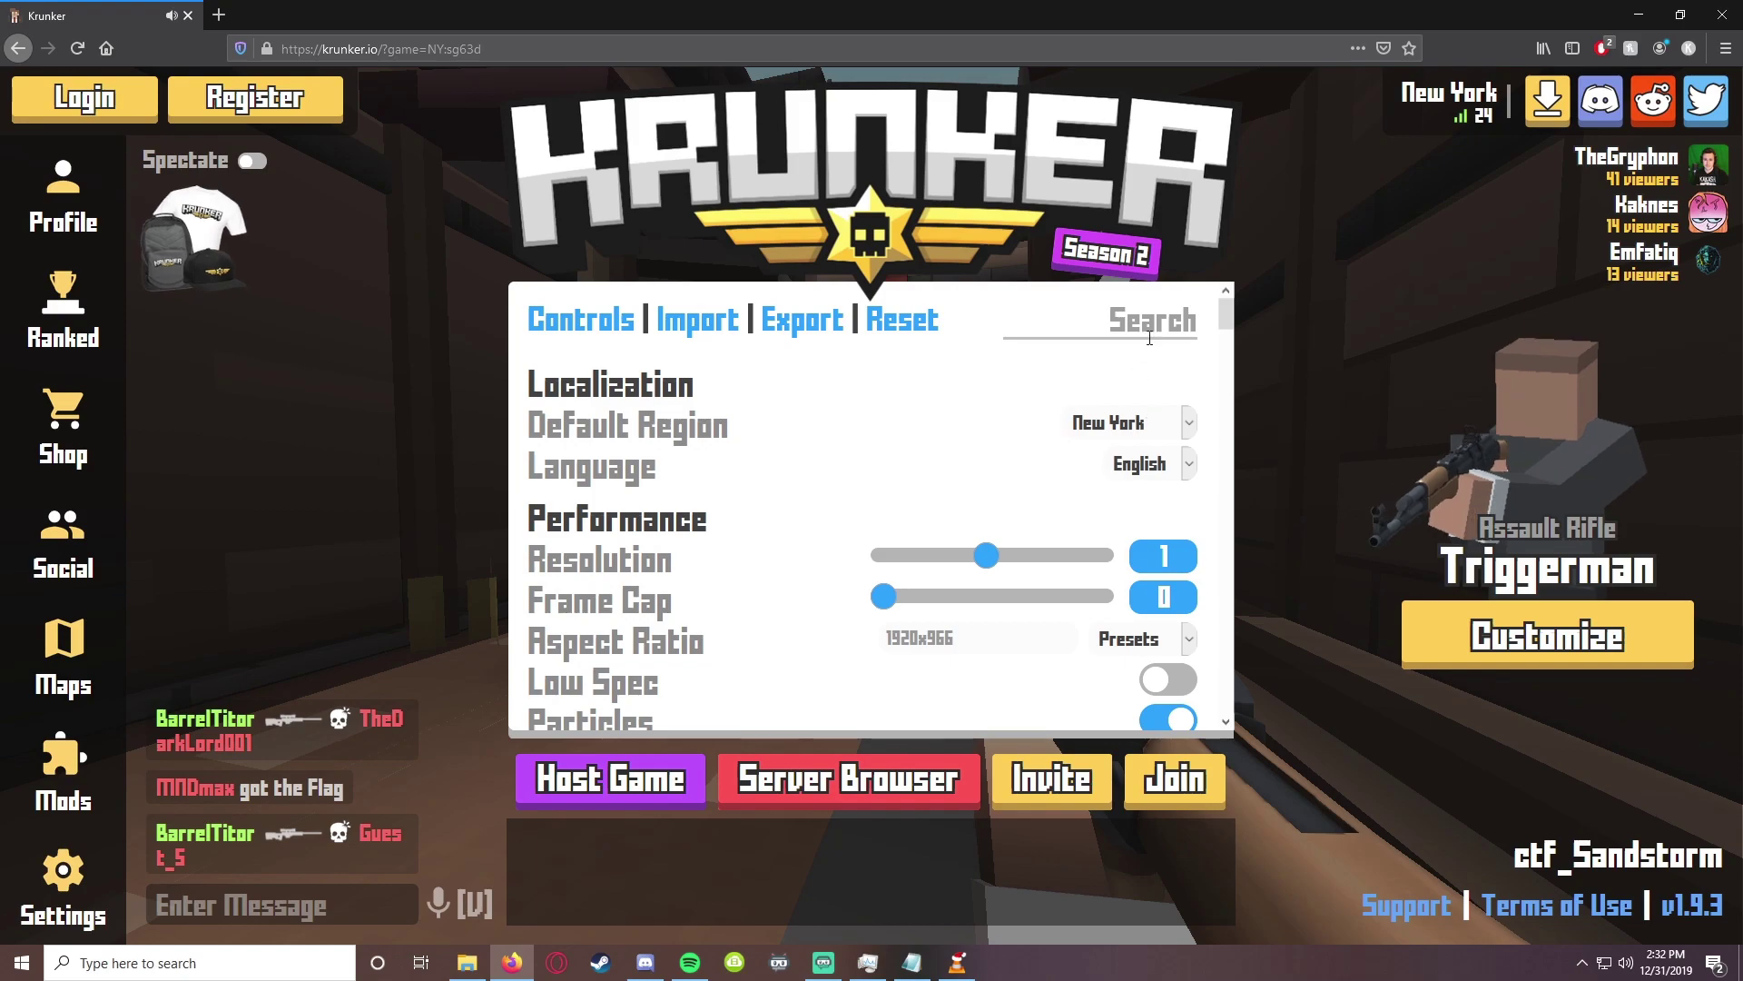
type("fps")
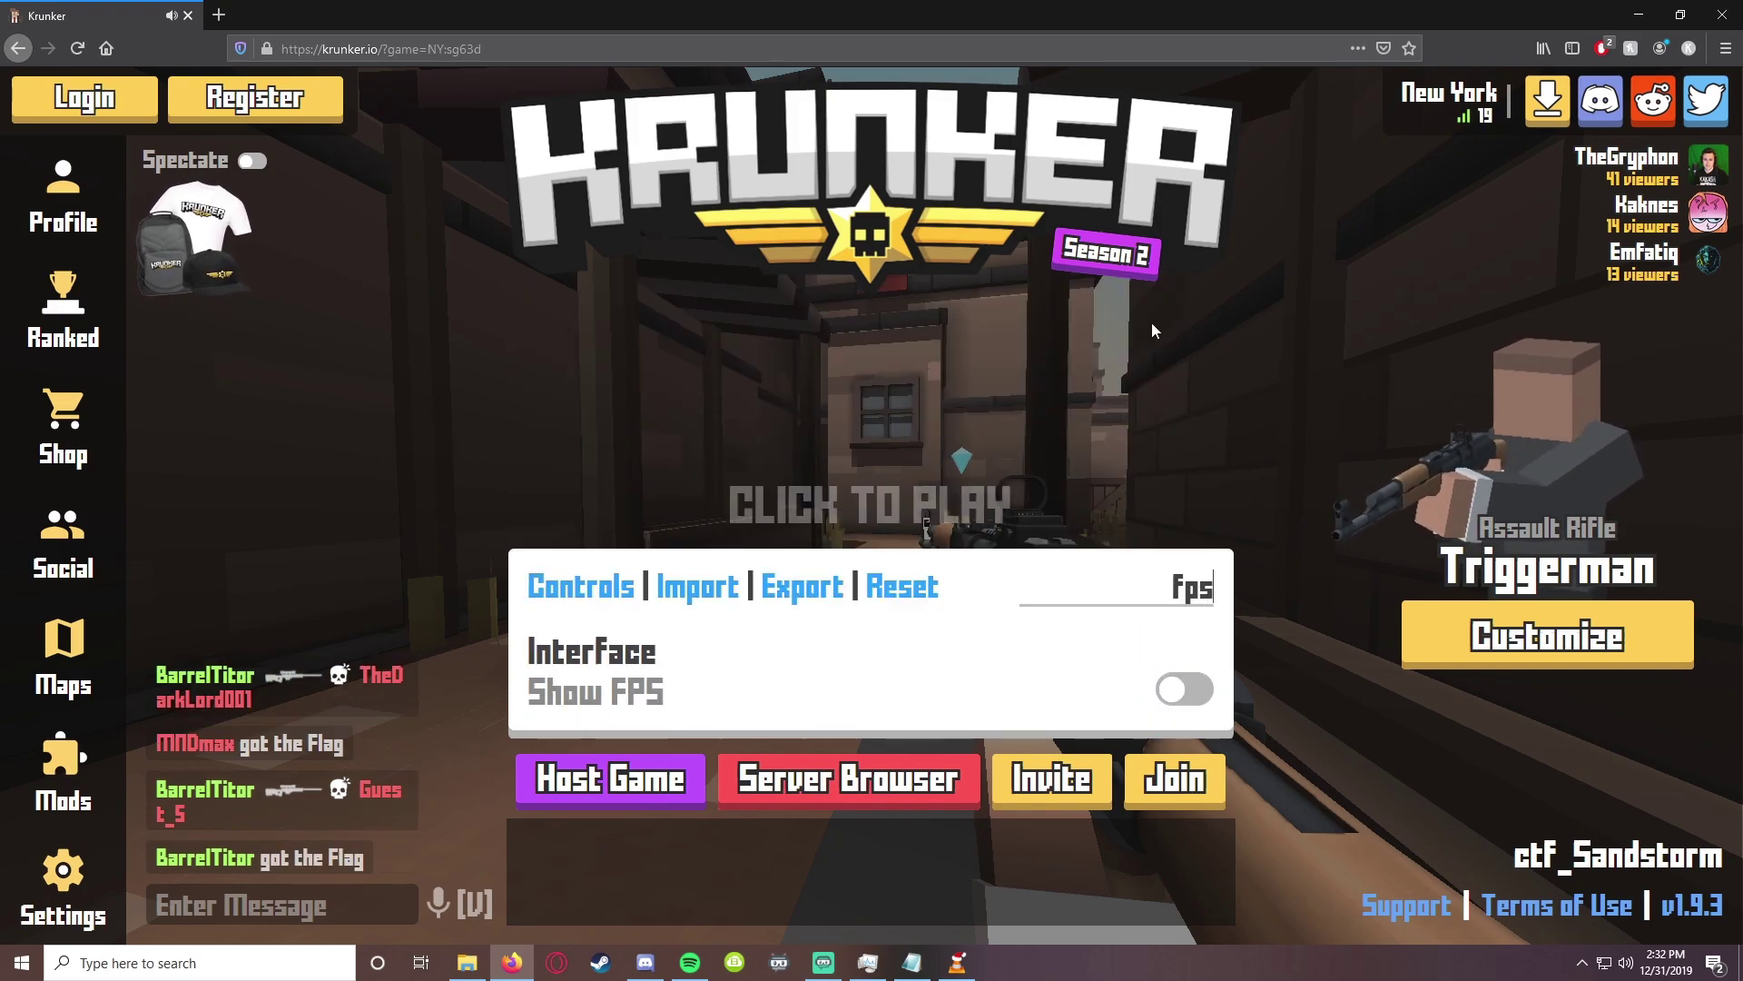
left_click(1318, 428)
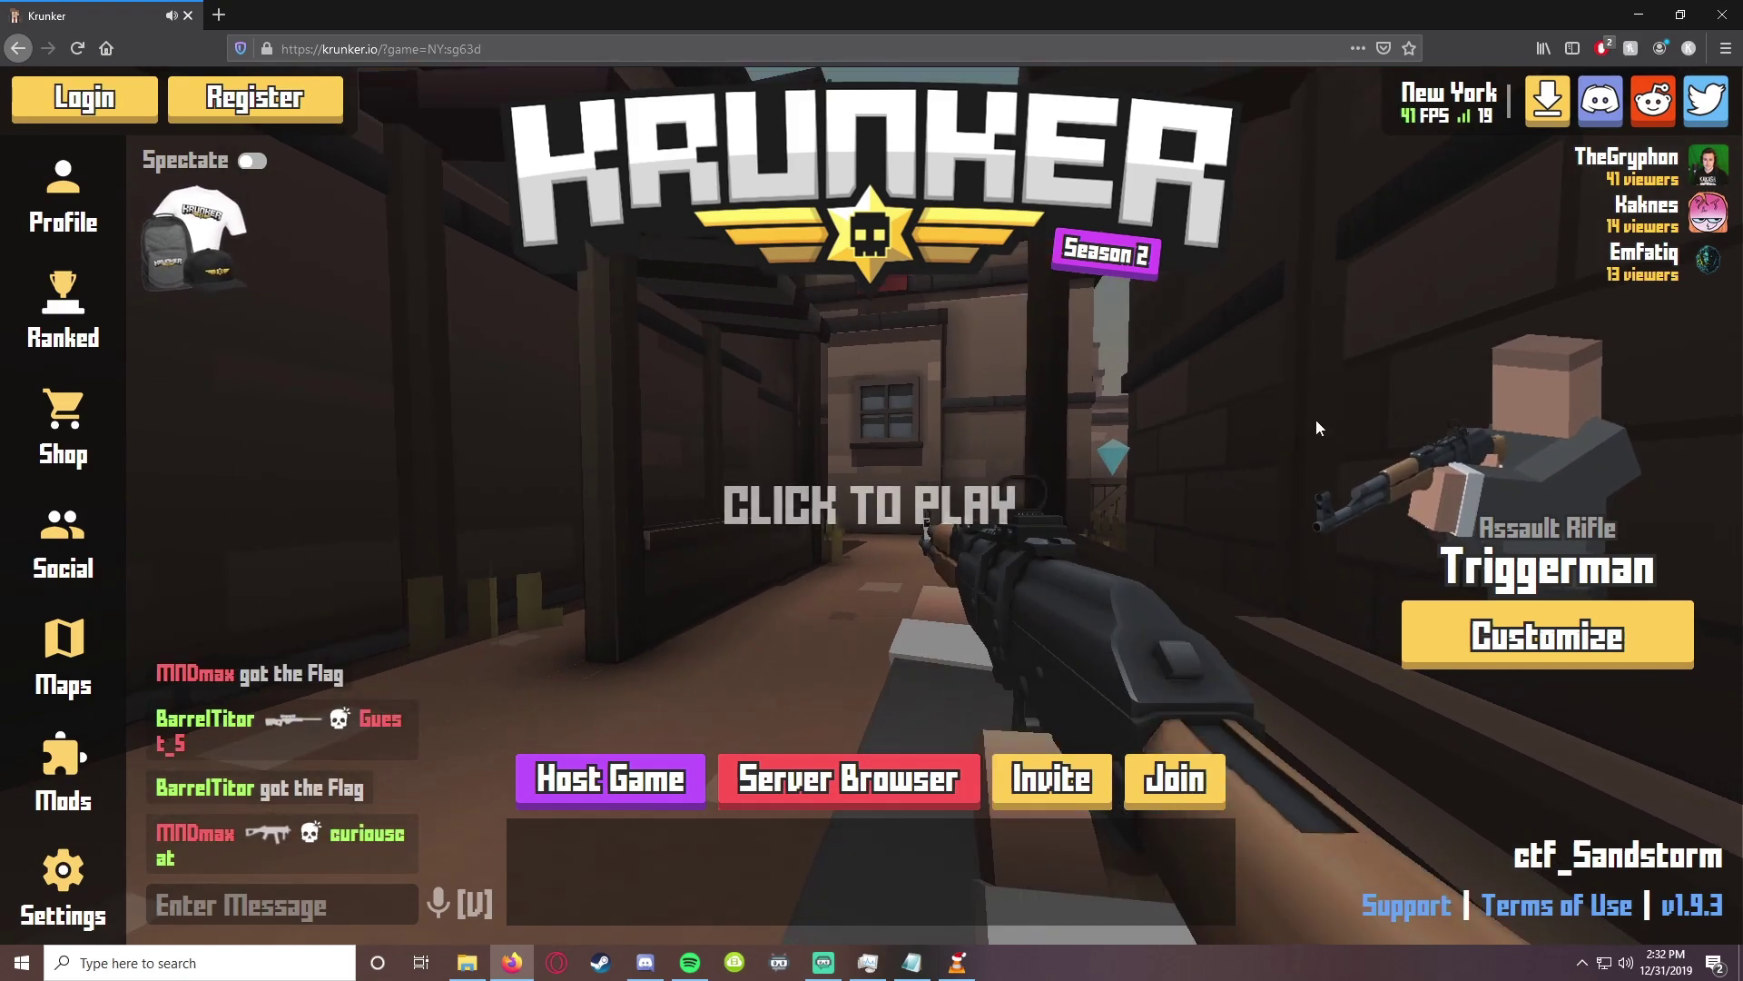
Re-enter the Sandstorm match to check the frame-rate counter during play, moving forward before leaving the match
left_click(1313, 363)
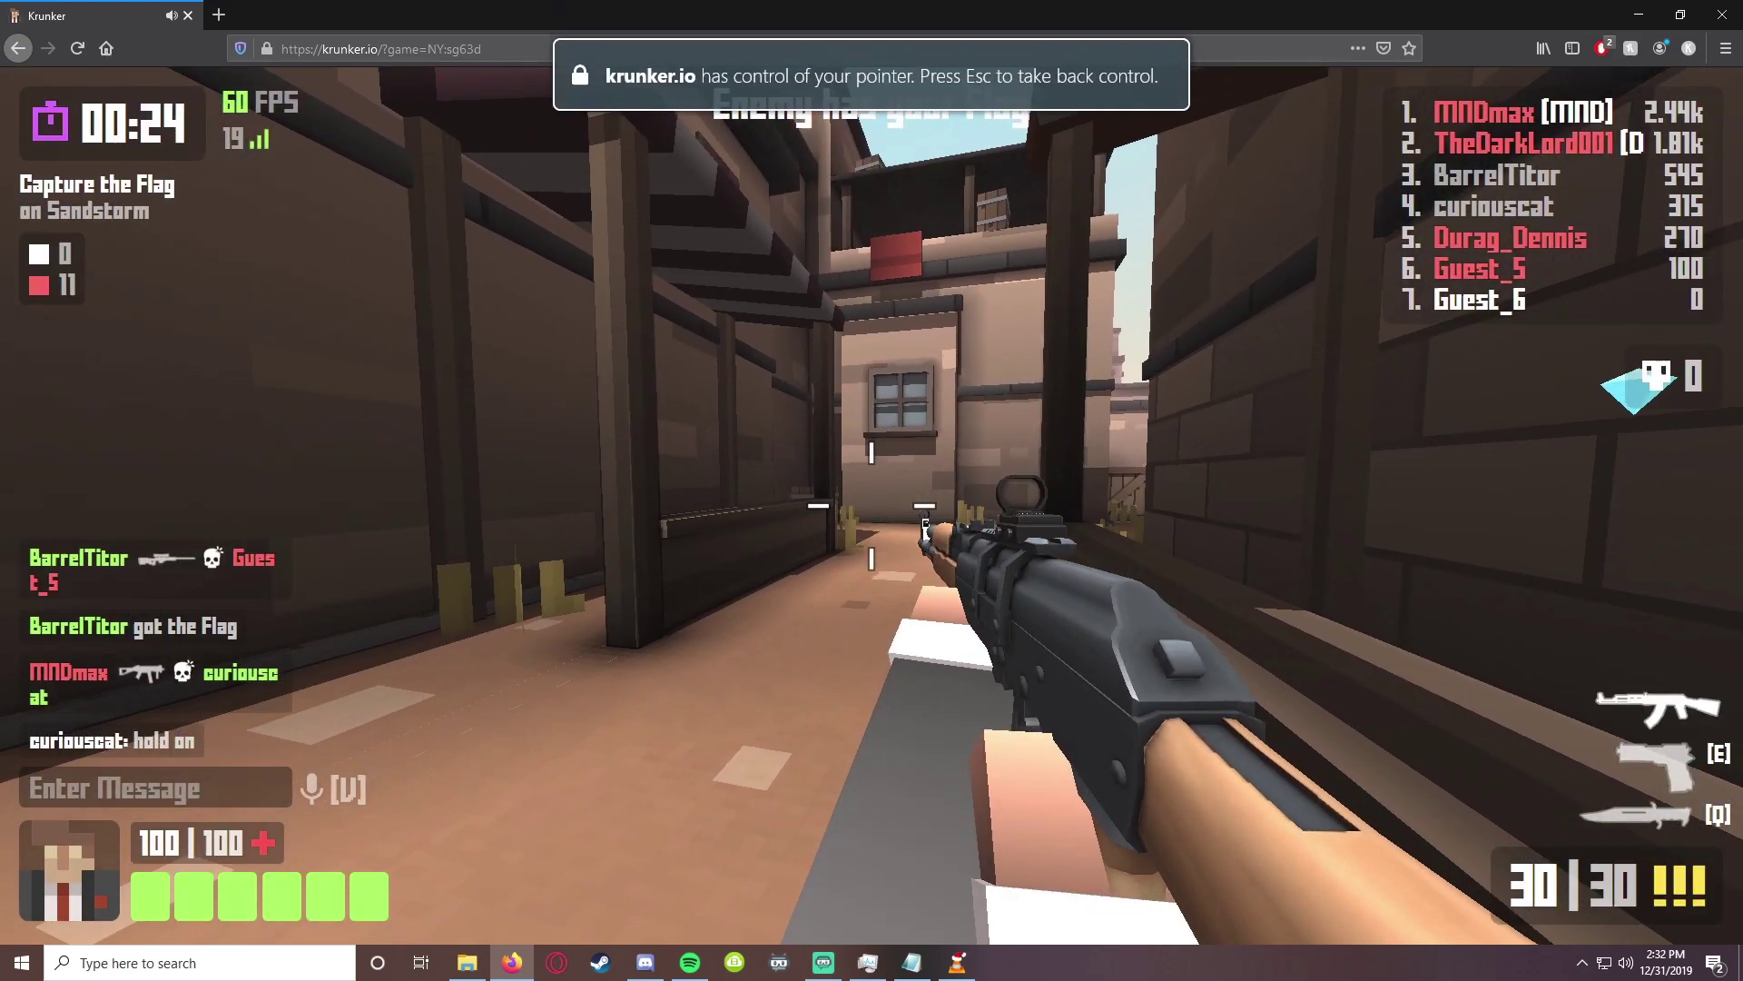
key("Escape")
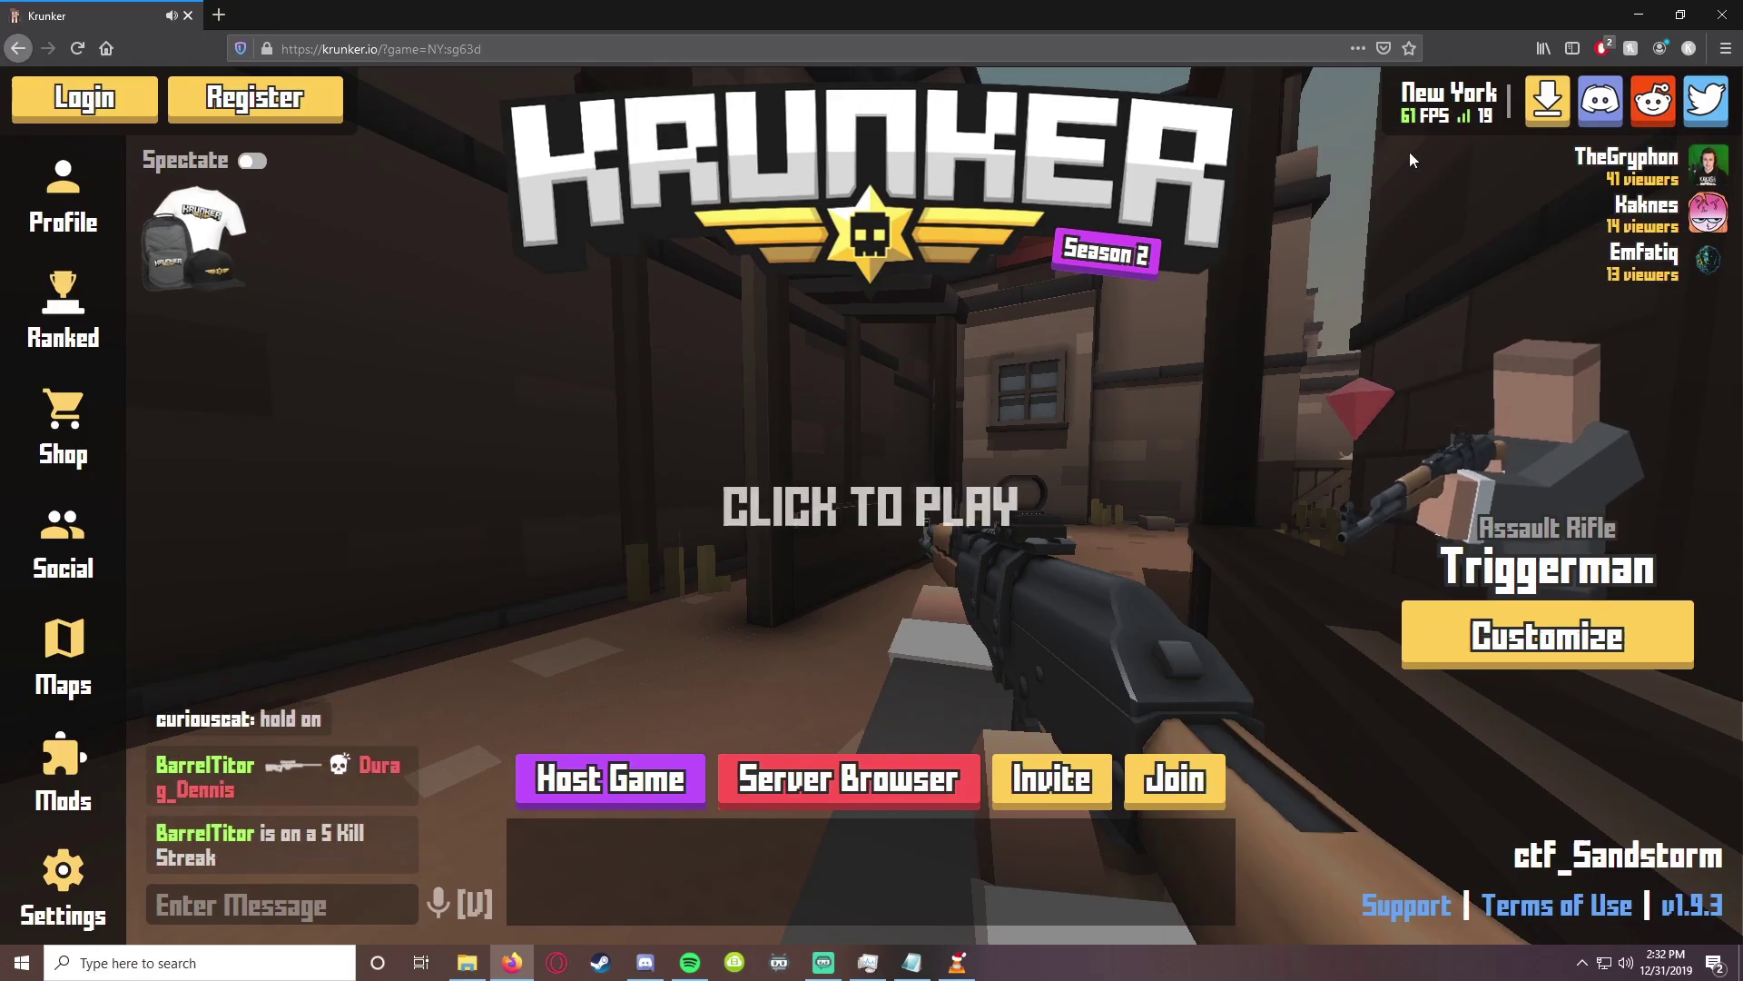
left_click(1409, 151)
key("w")
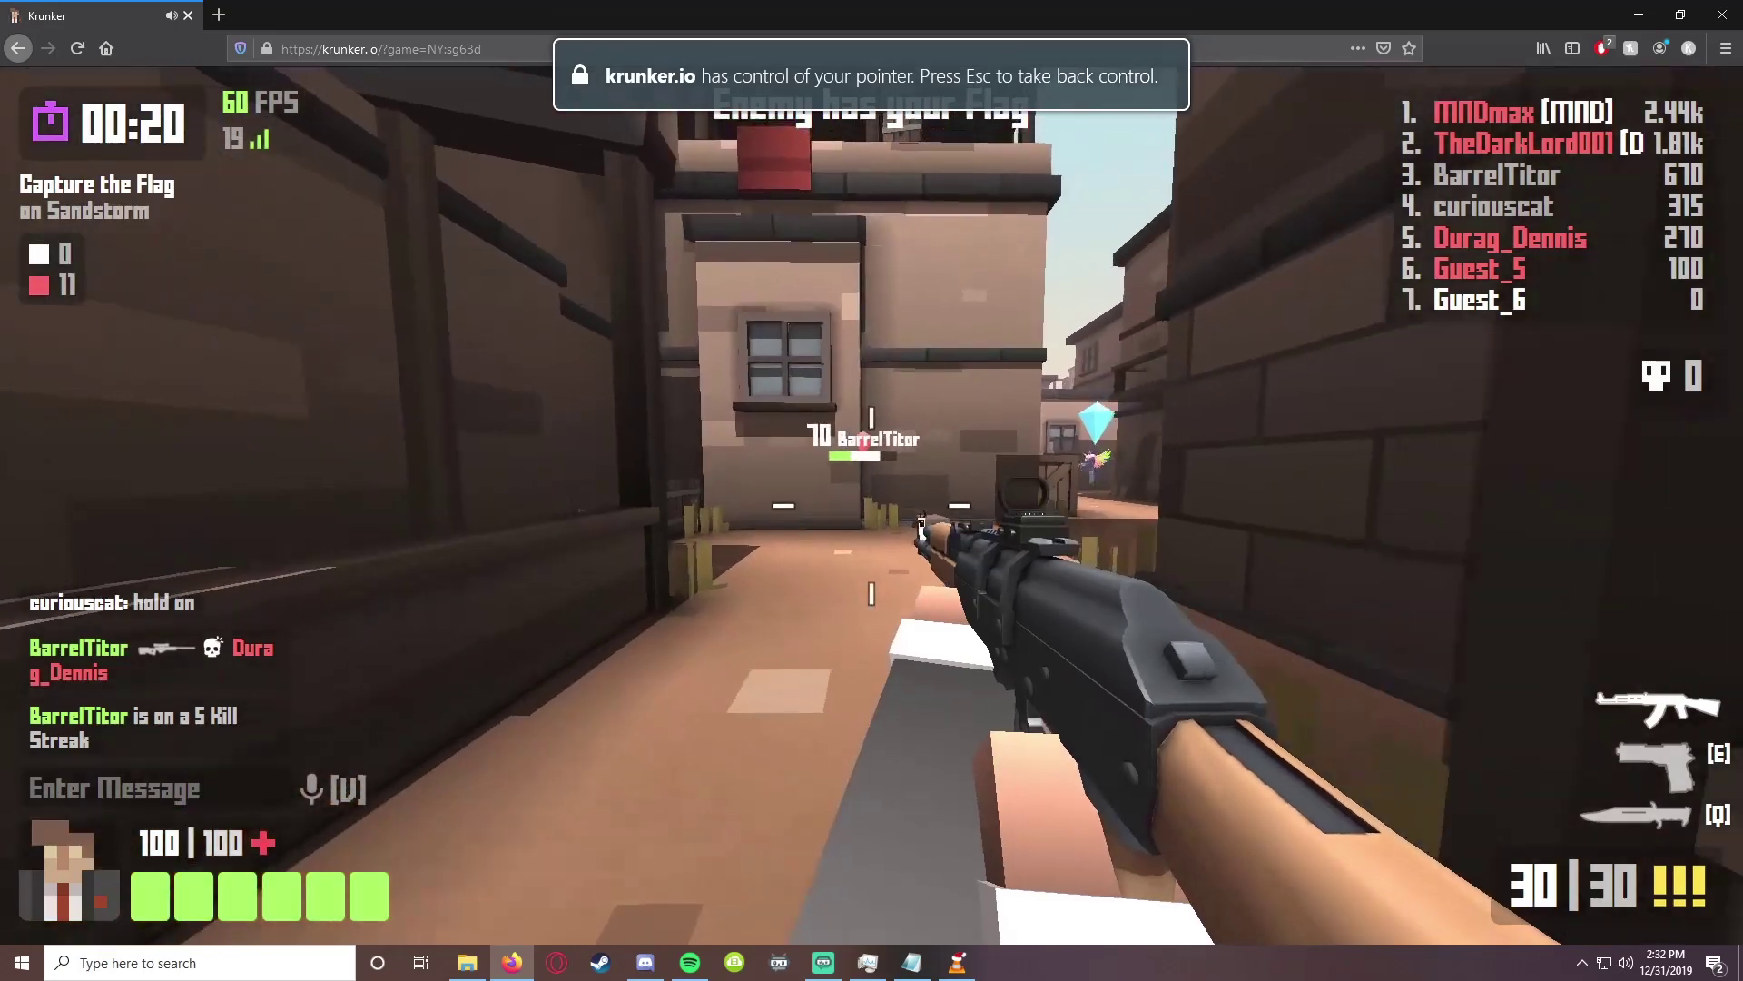
key("Escape")
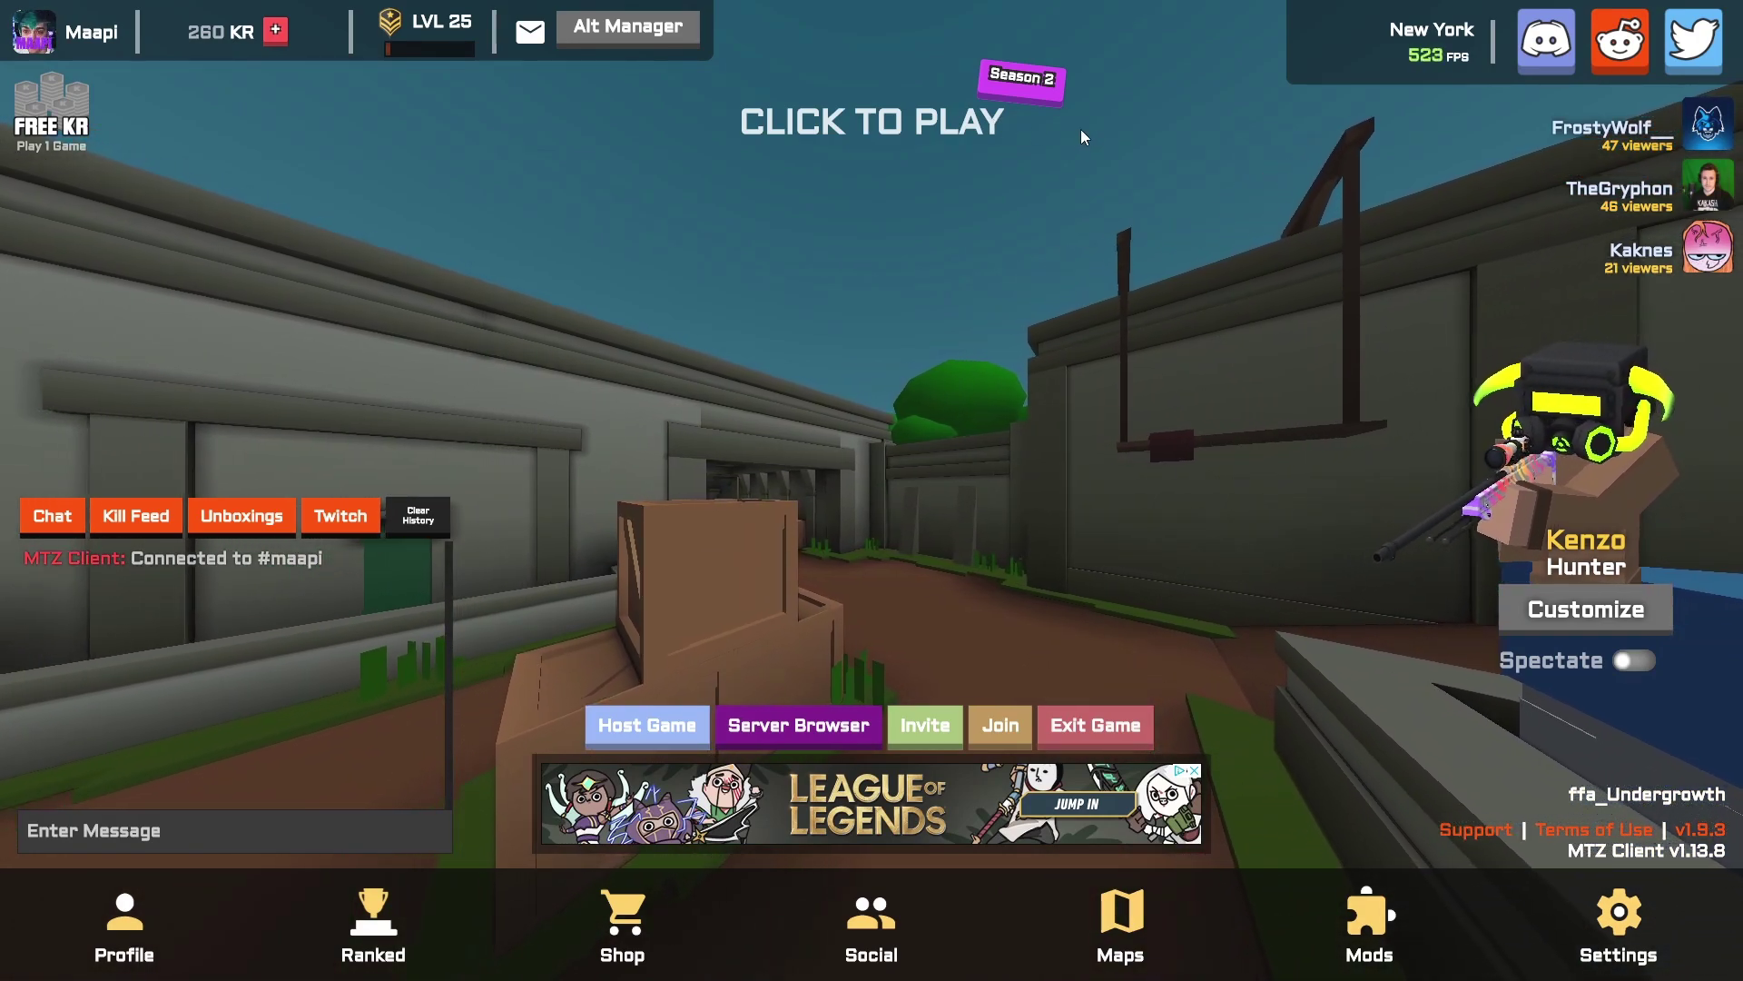
Try a Resolution of 0.7 in the performance settings and restore it to 1
left_click(1621, 921)
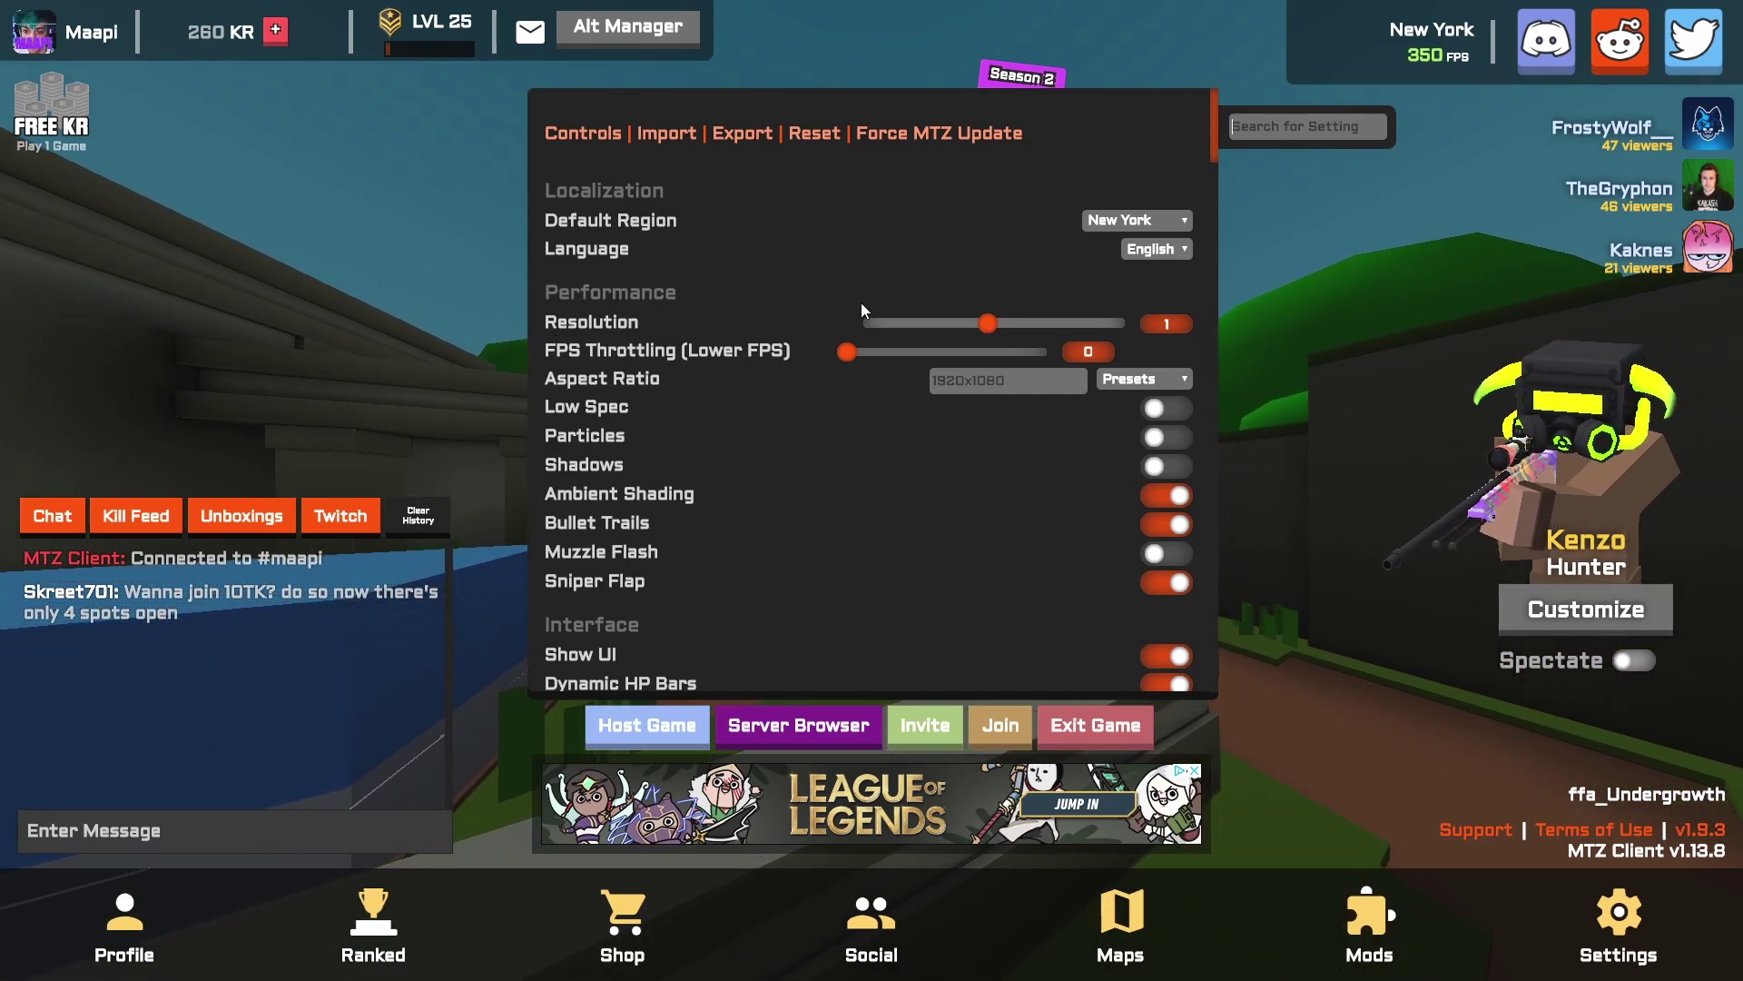
left_click(960, 323)
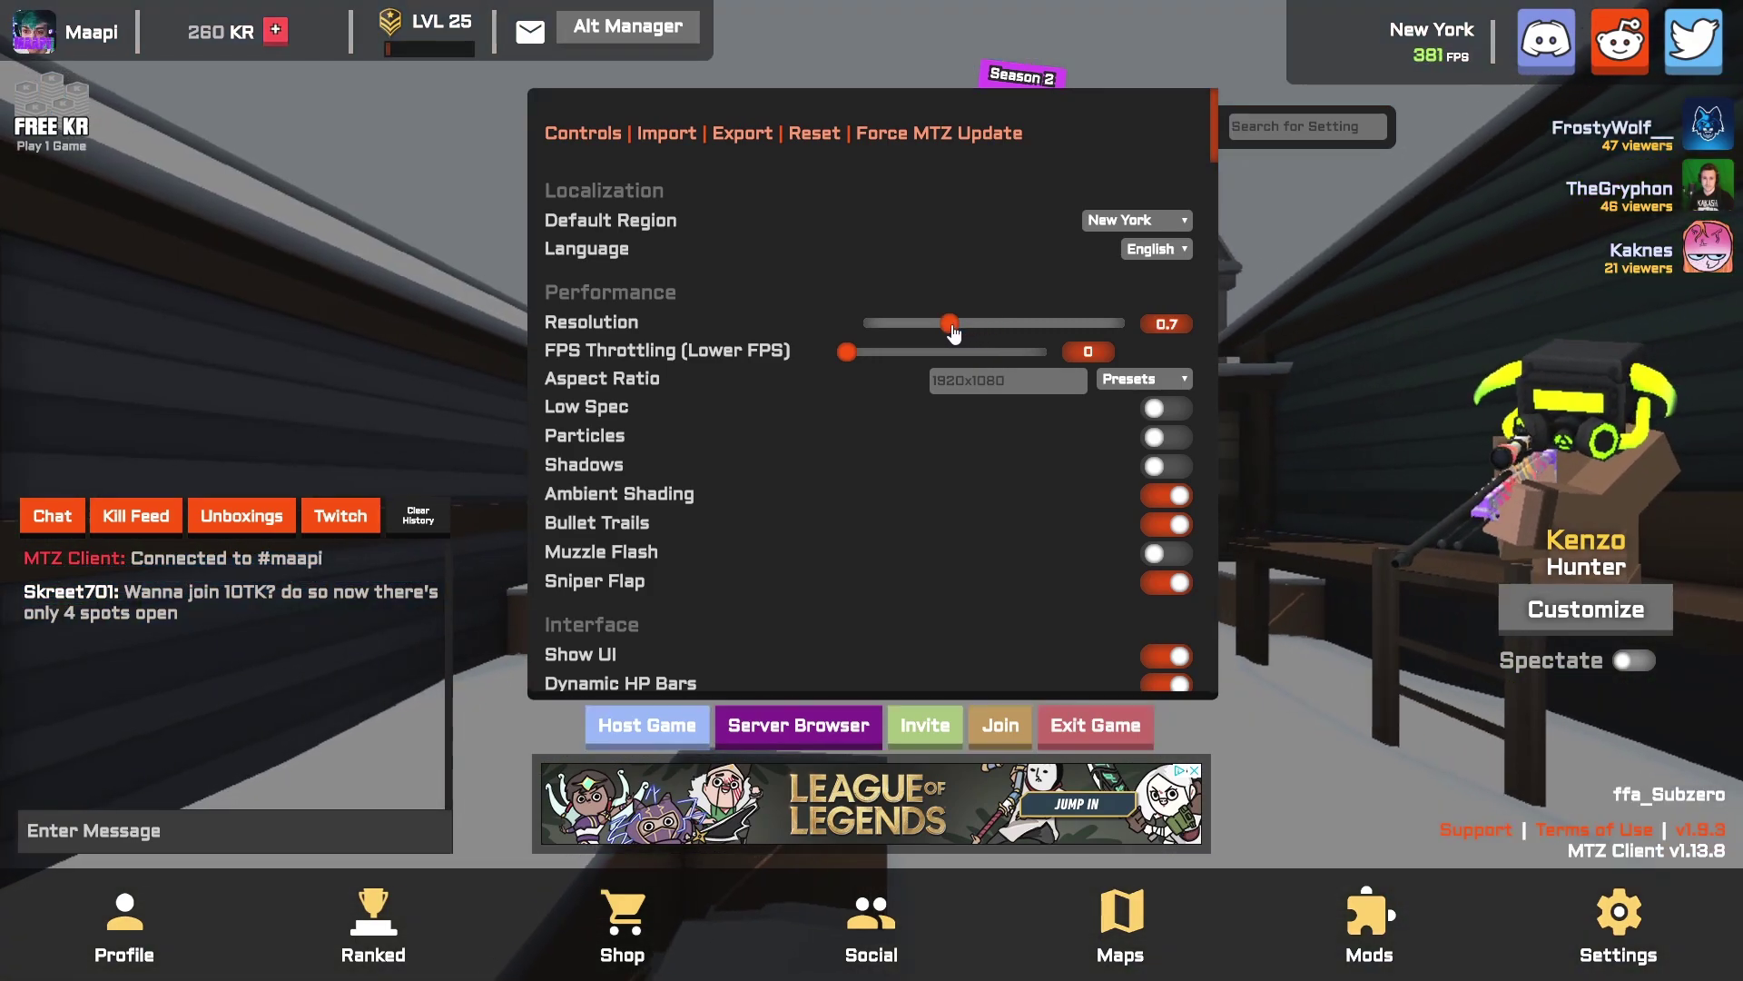
left_click_drag(969, 334, 990, 327)
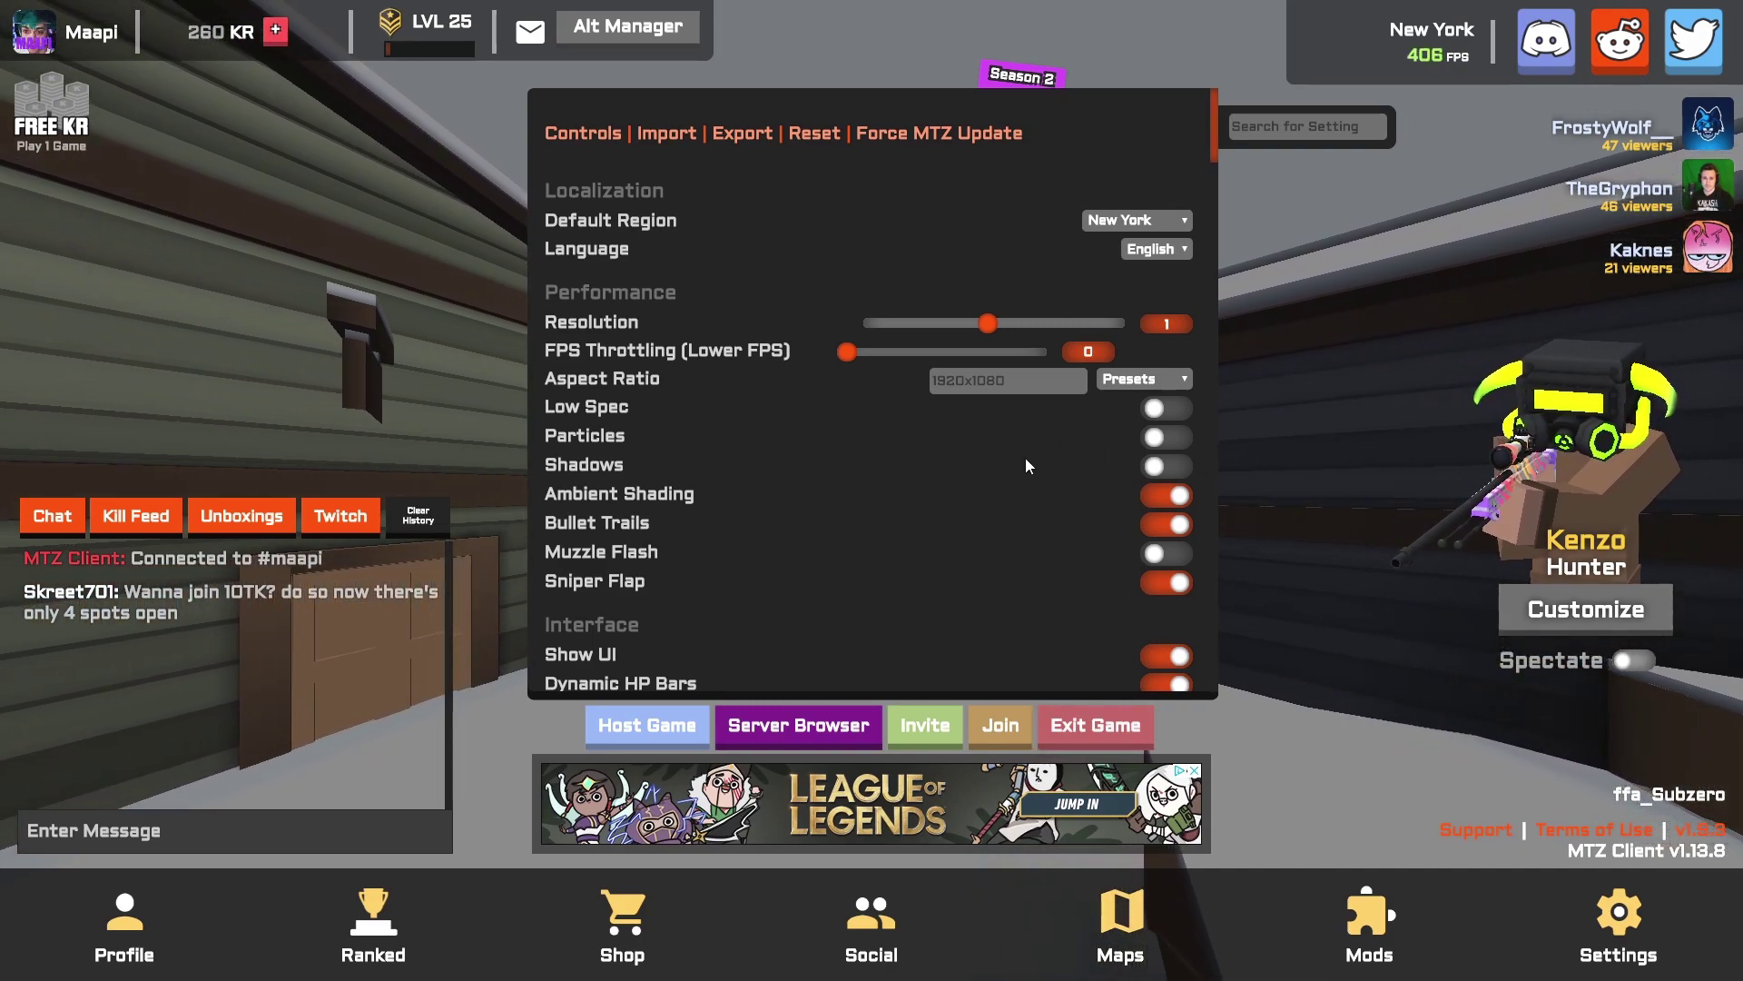
Turn Ambient Shading off, reopen the settings after the game reloads, and turn it back on
left_click(1165, 497)
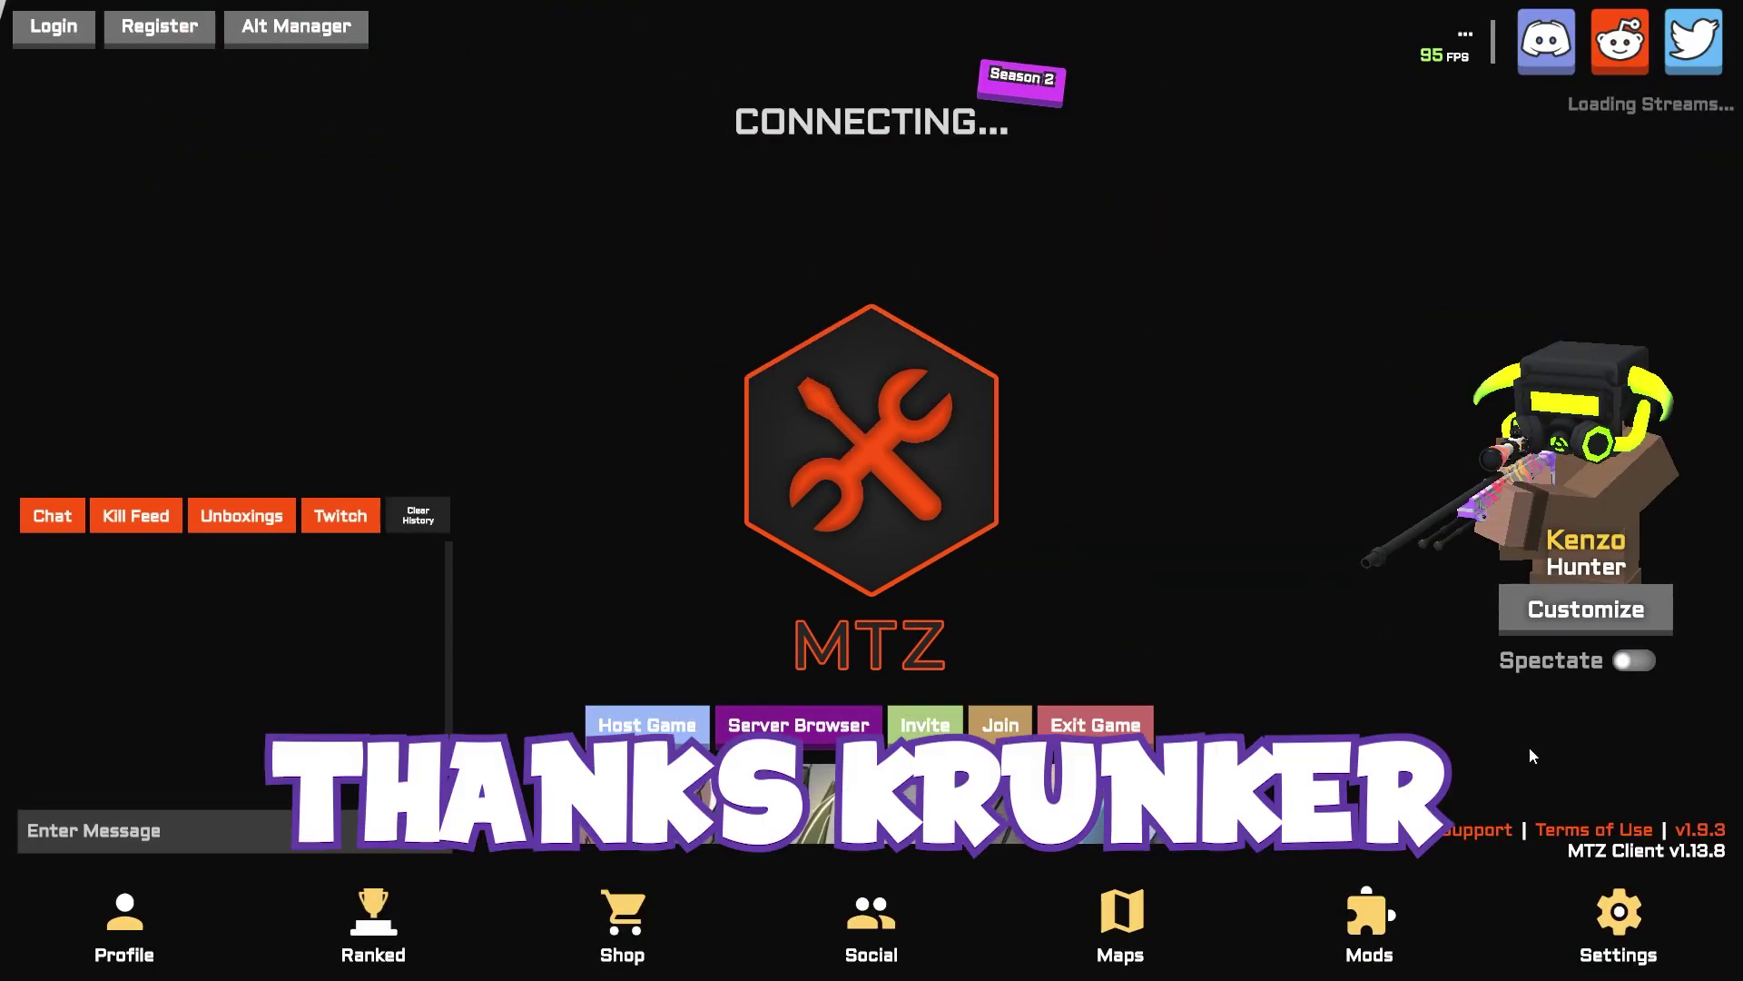
left_click(1619, 917)
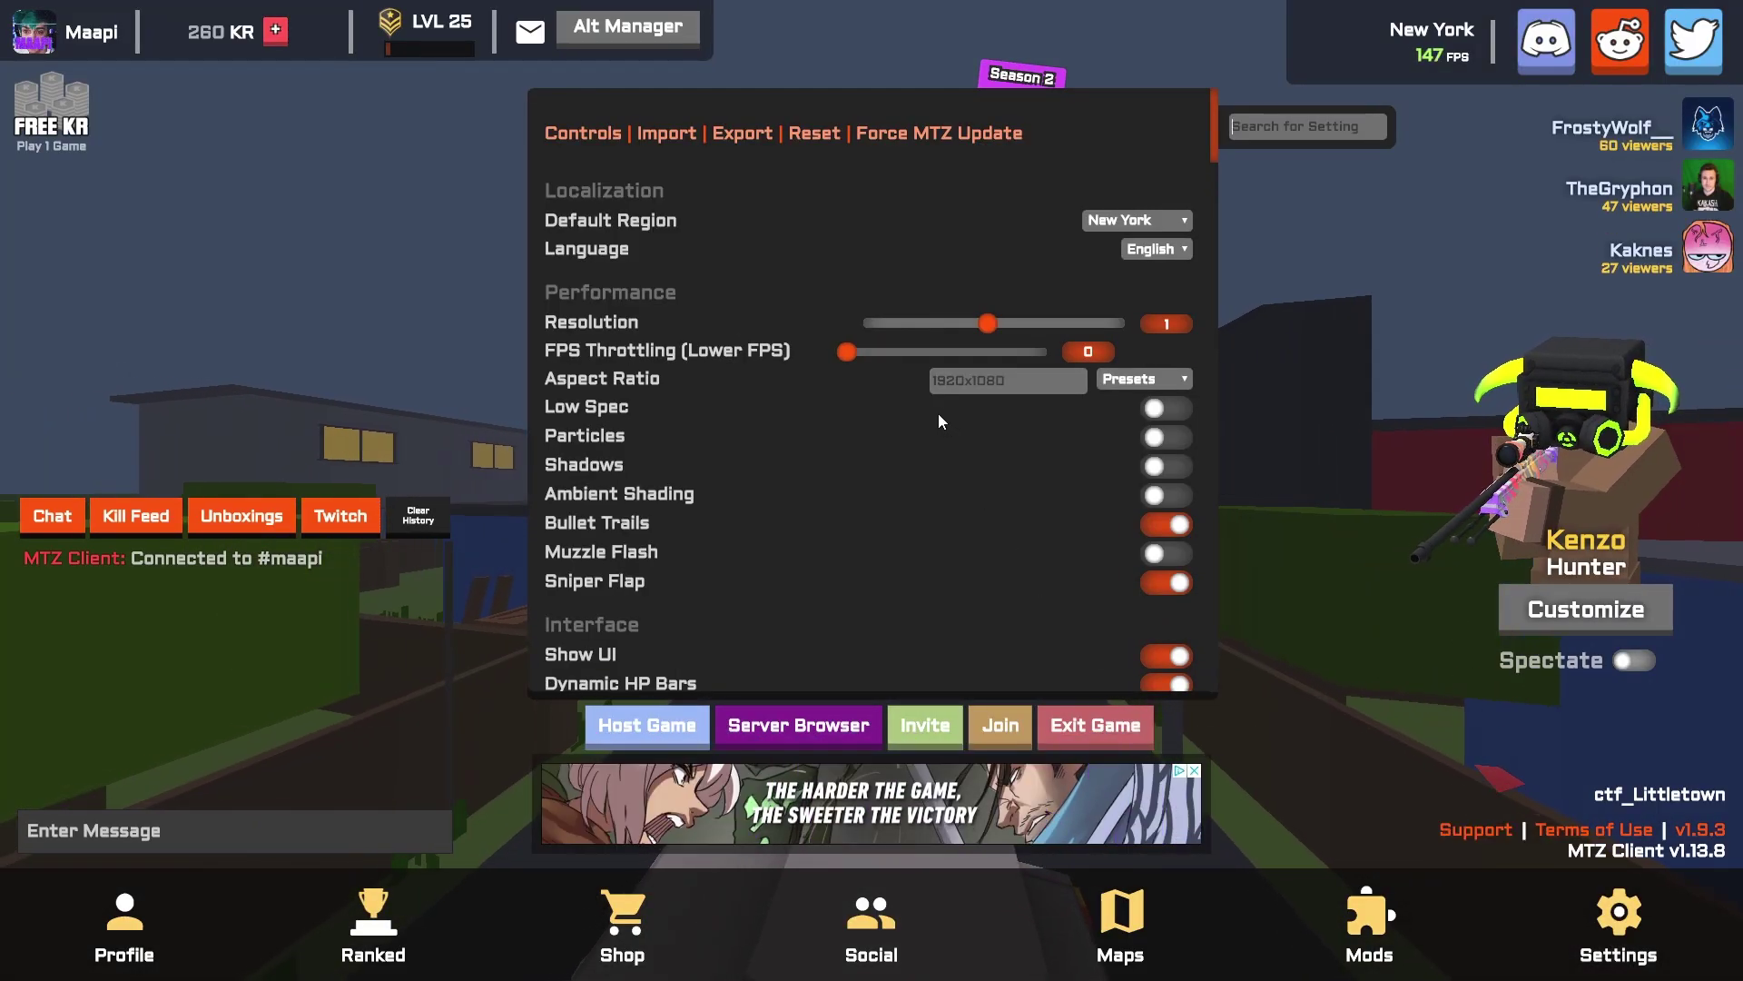
left_click(1158, 495)
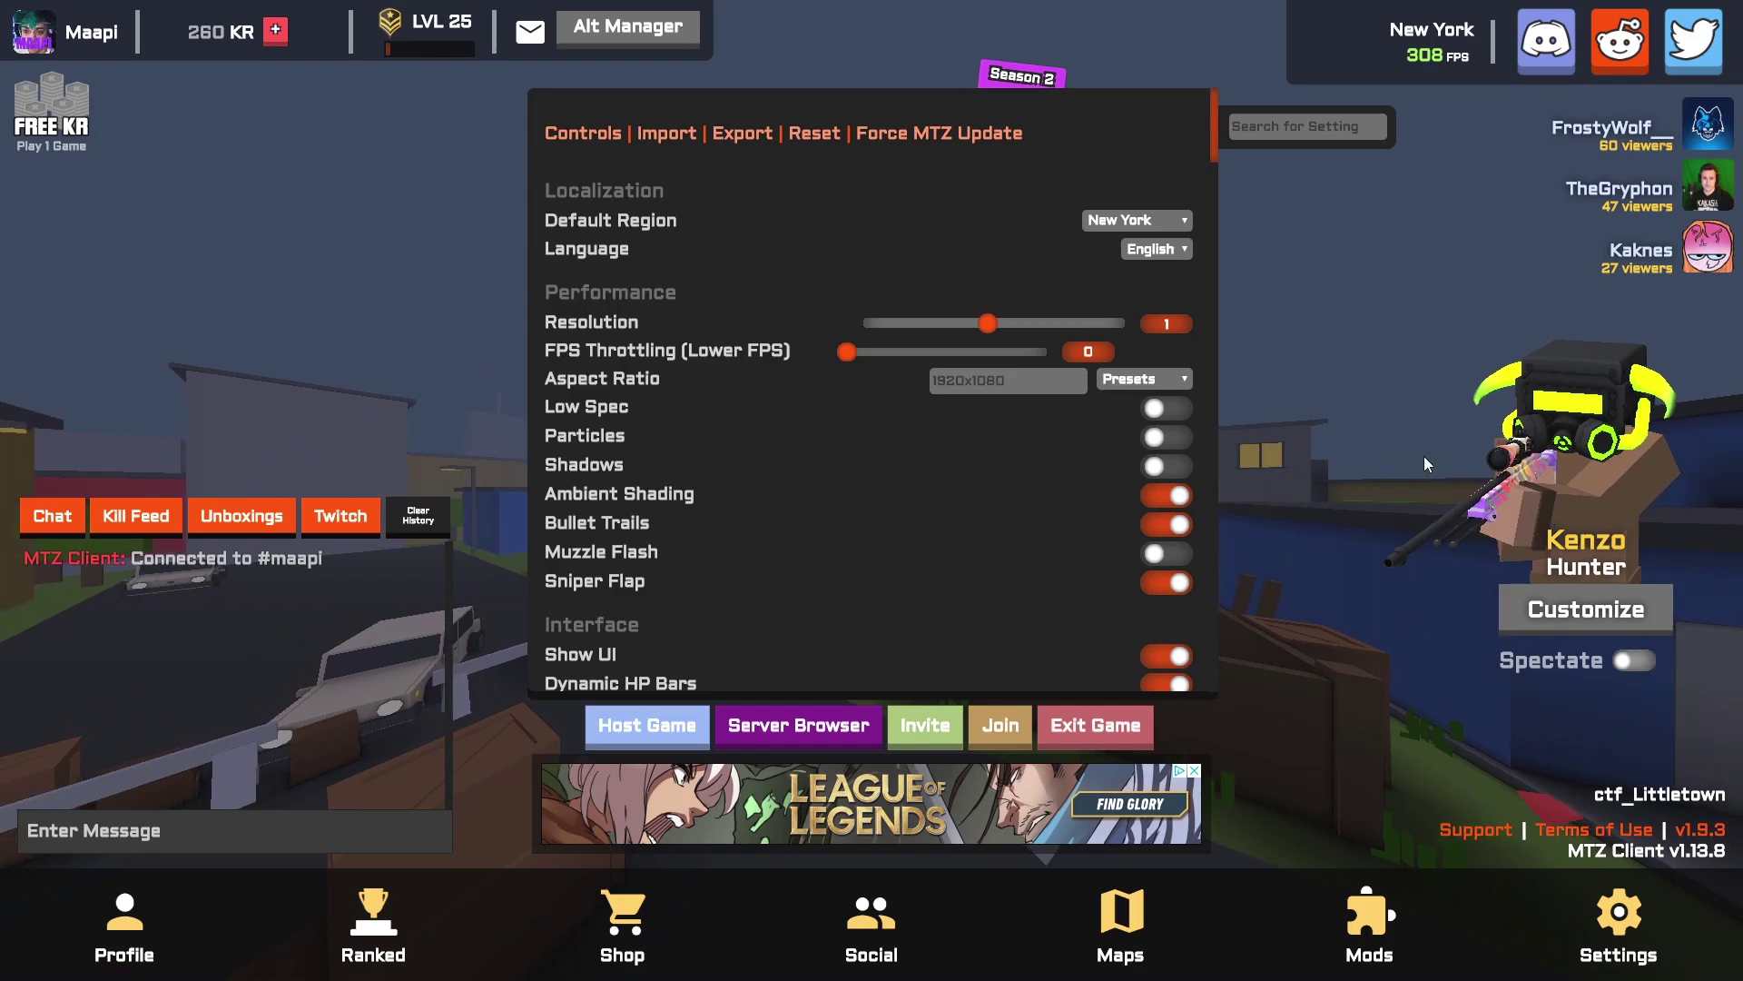
Enter the Littletown match and fire three sniper shots down the alley to view the bullet trails
left_click(1337, 258)
left_click(1336, 258)
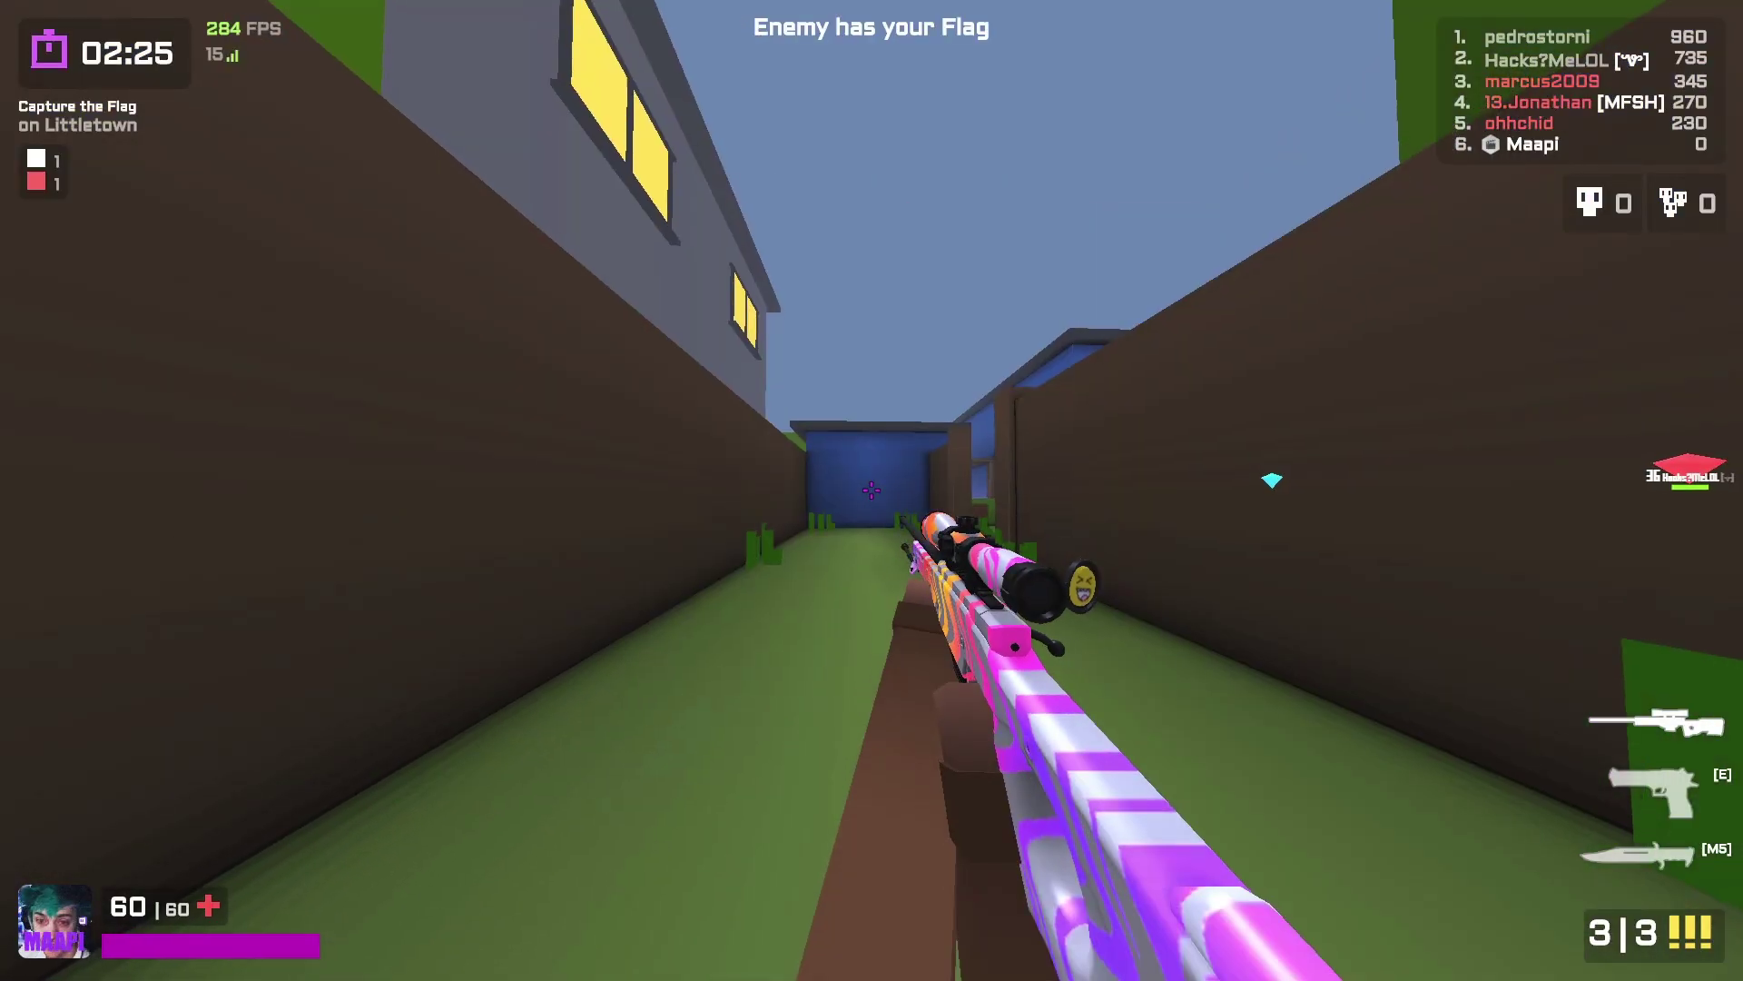
left_click(872, 490)
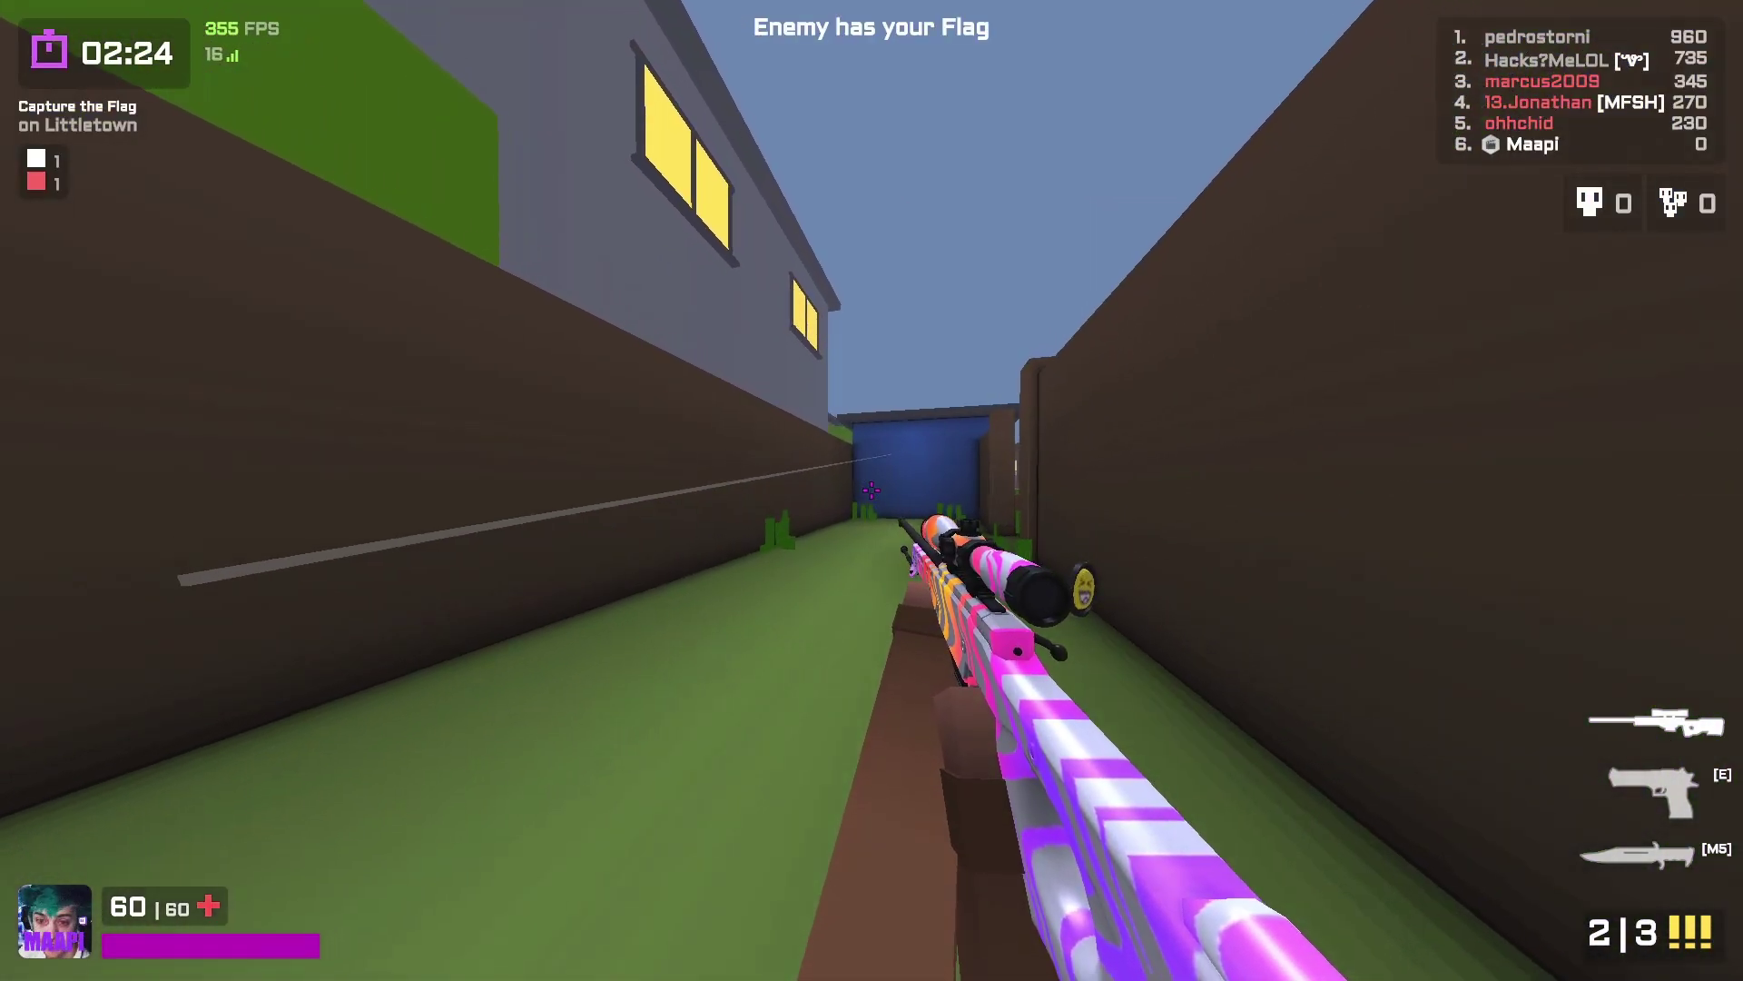
left_click(872, 490)
left_click(872, 490)
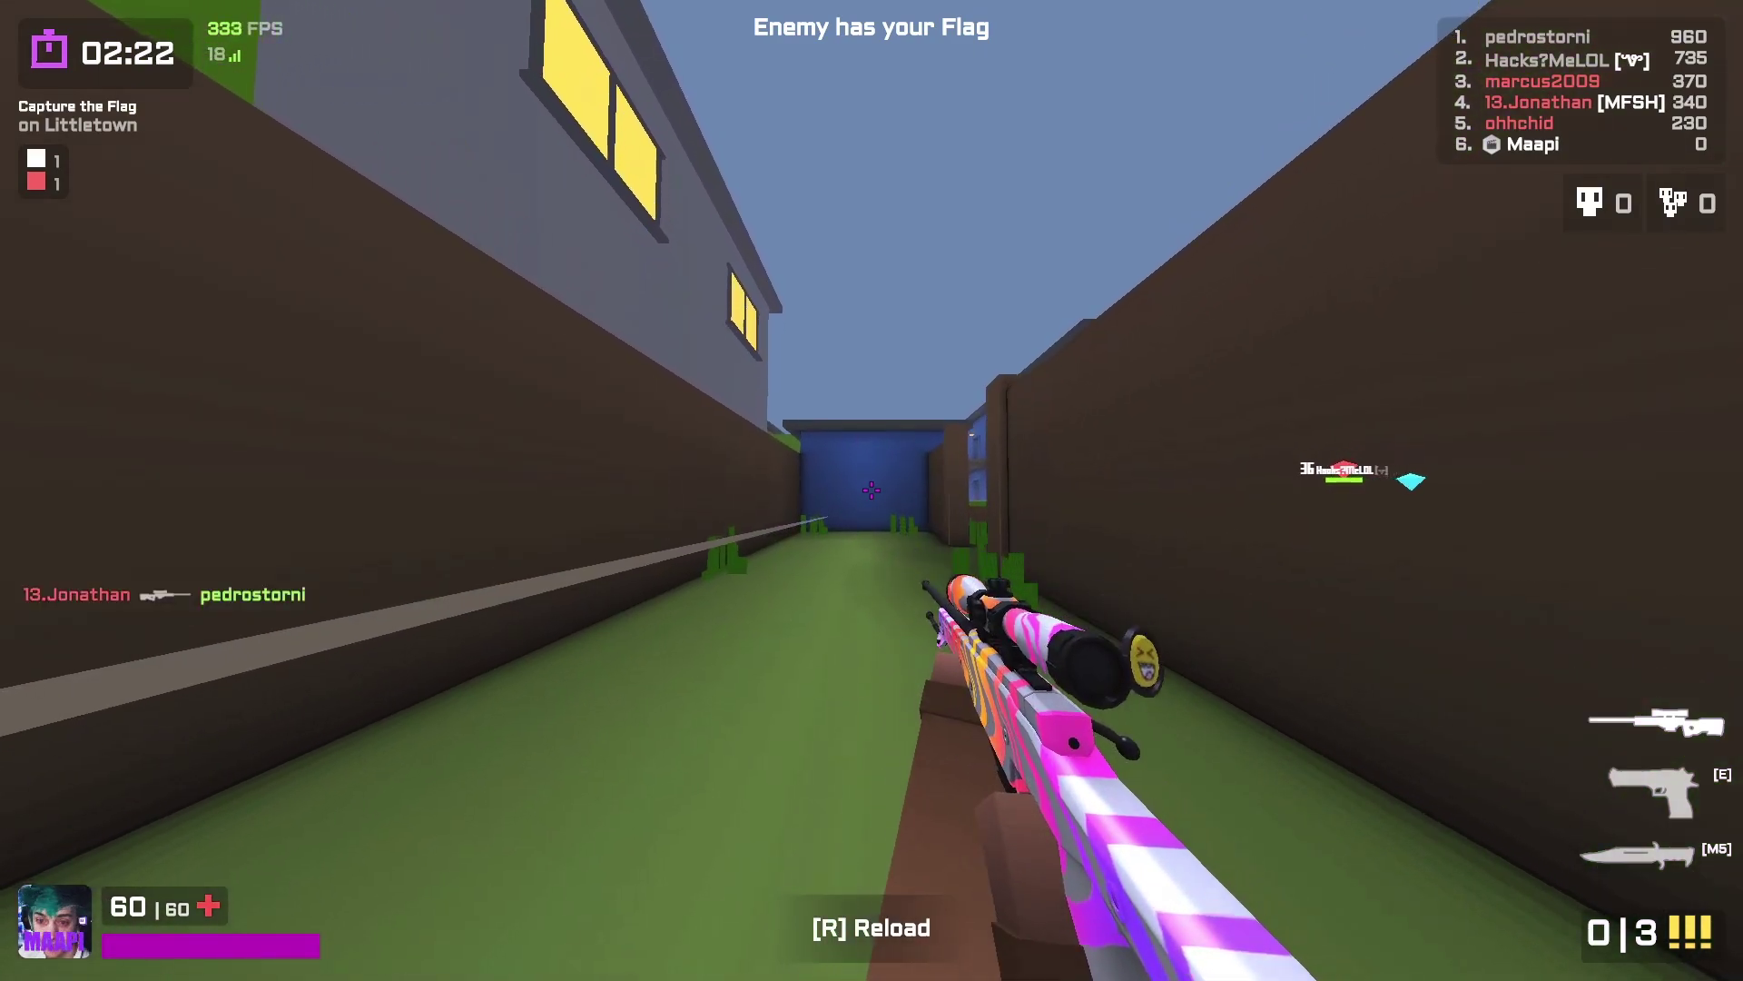
key("Escape")
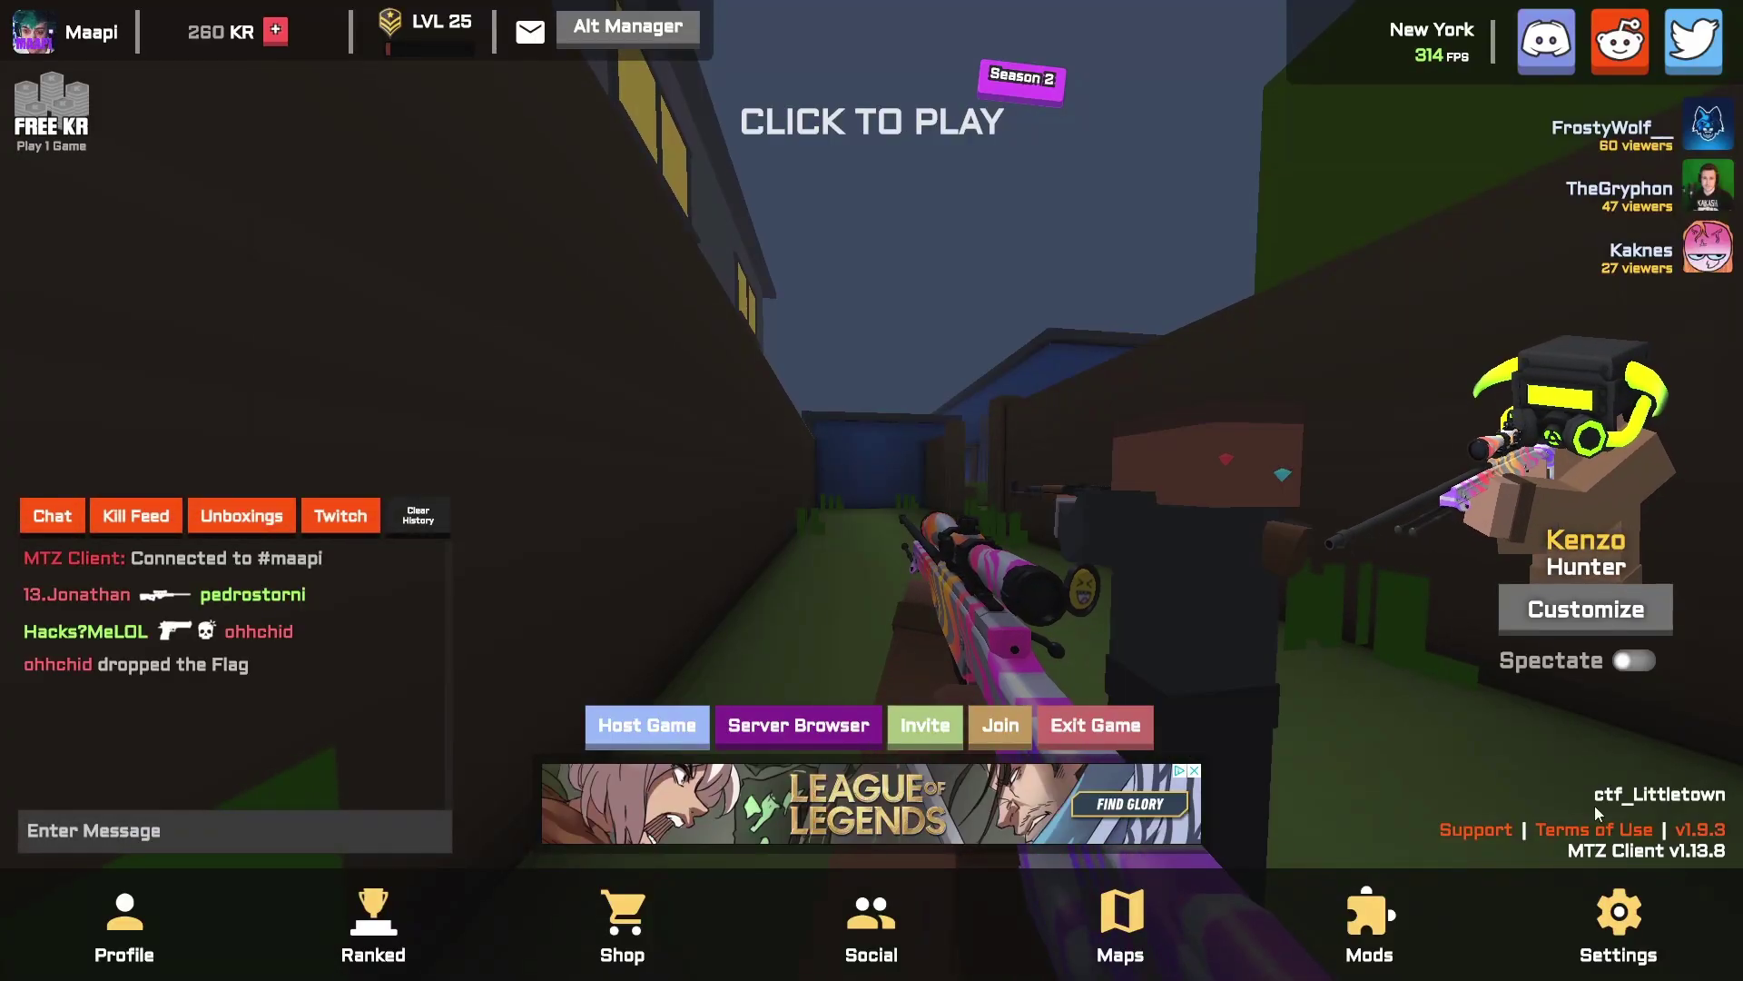
Turn off Bullet Trails and fire sniper shots in the Littletown match to compare the effect
left_click(1618, 926)
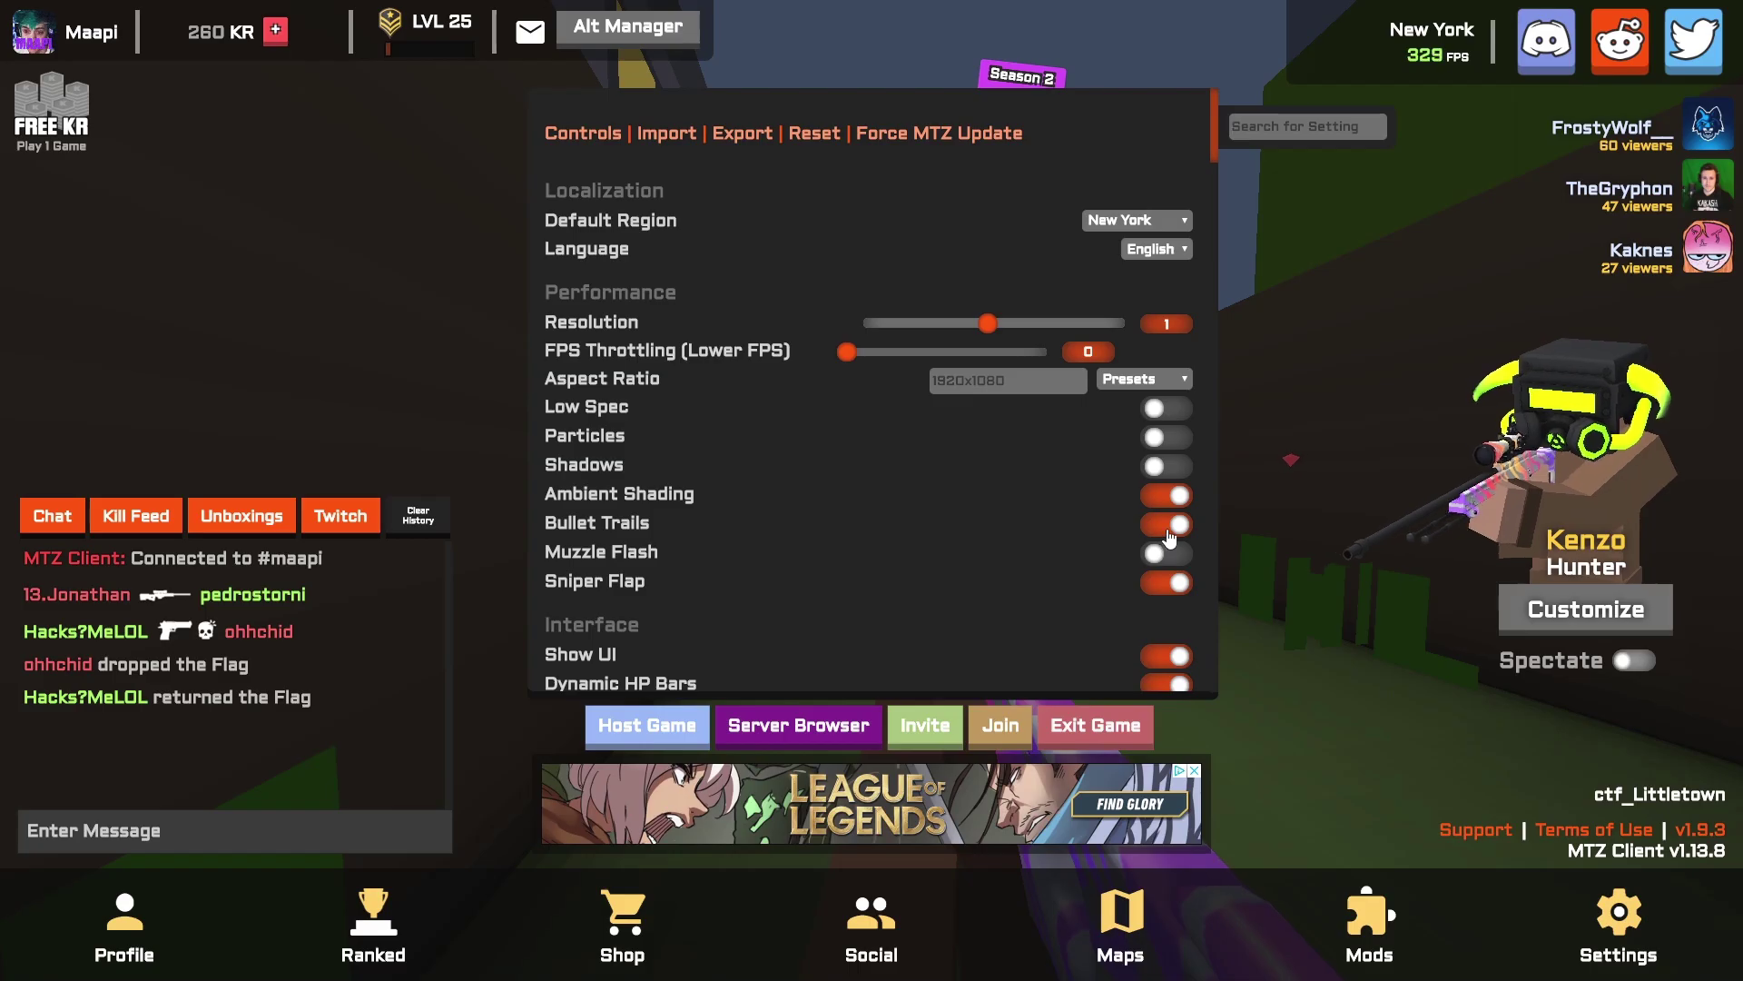
key("Escape")
left_click(1169, 537)
left_click(872, 491)
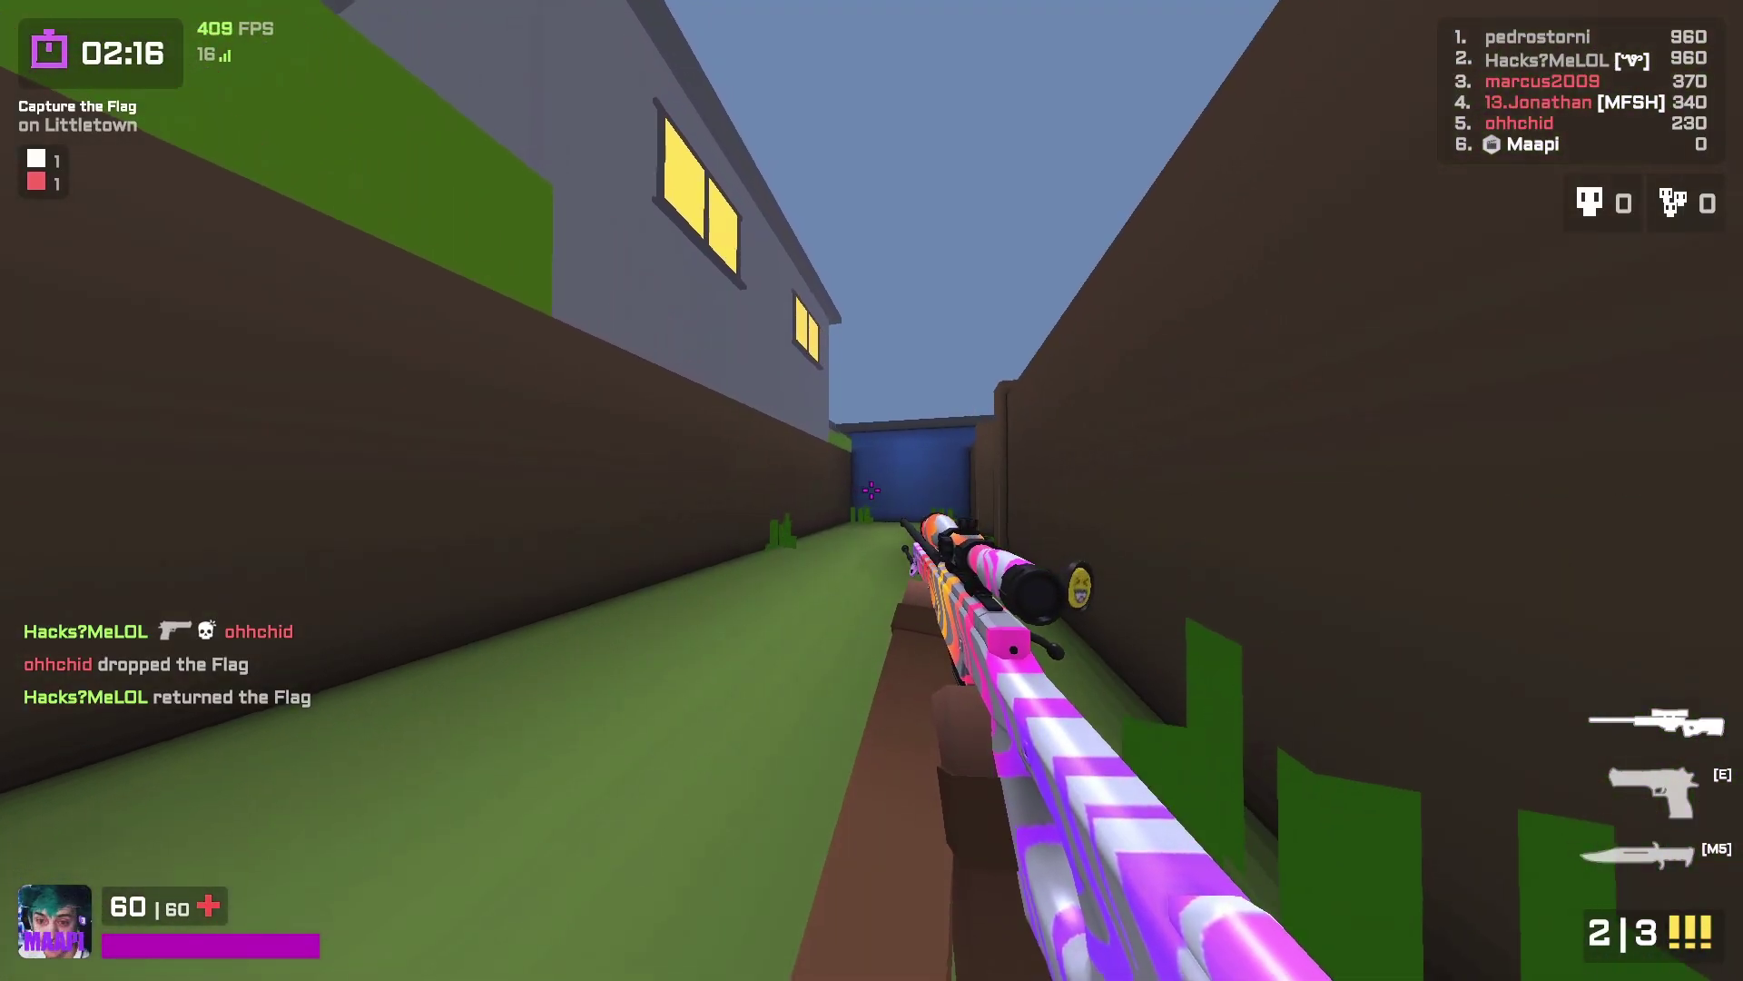
left_click(872, 490)
key("Escape")
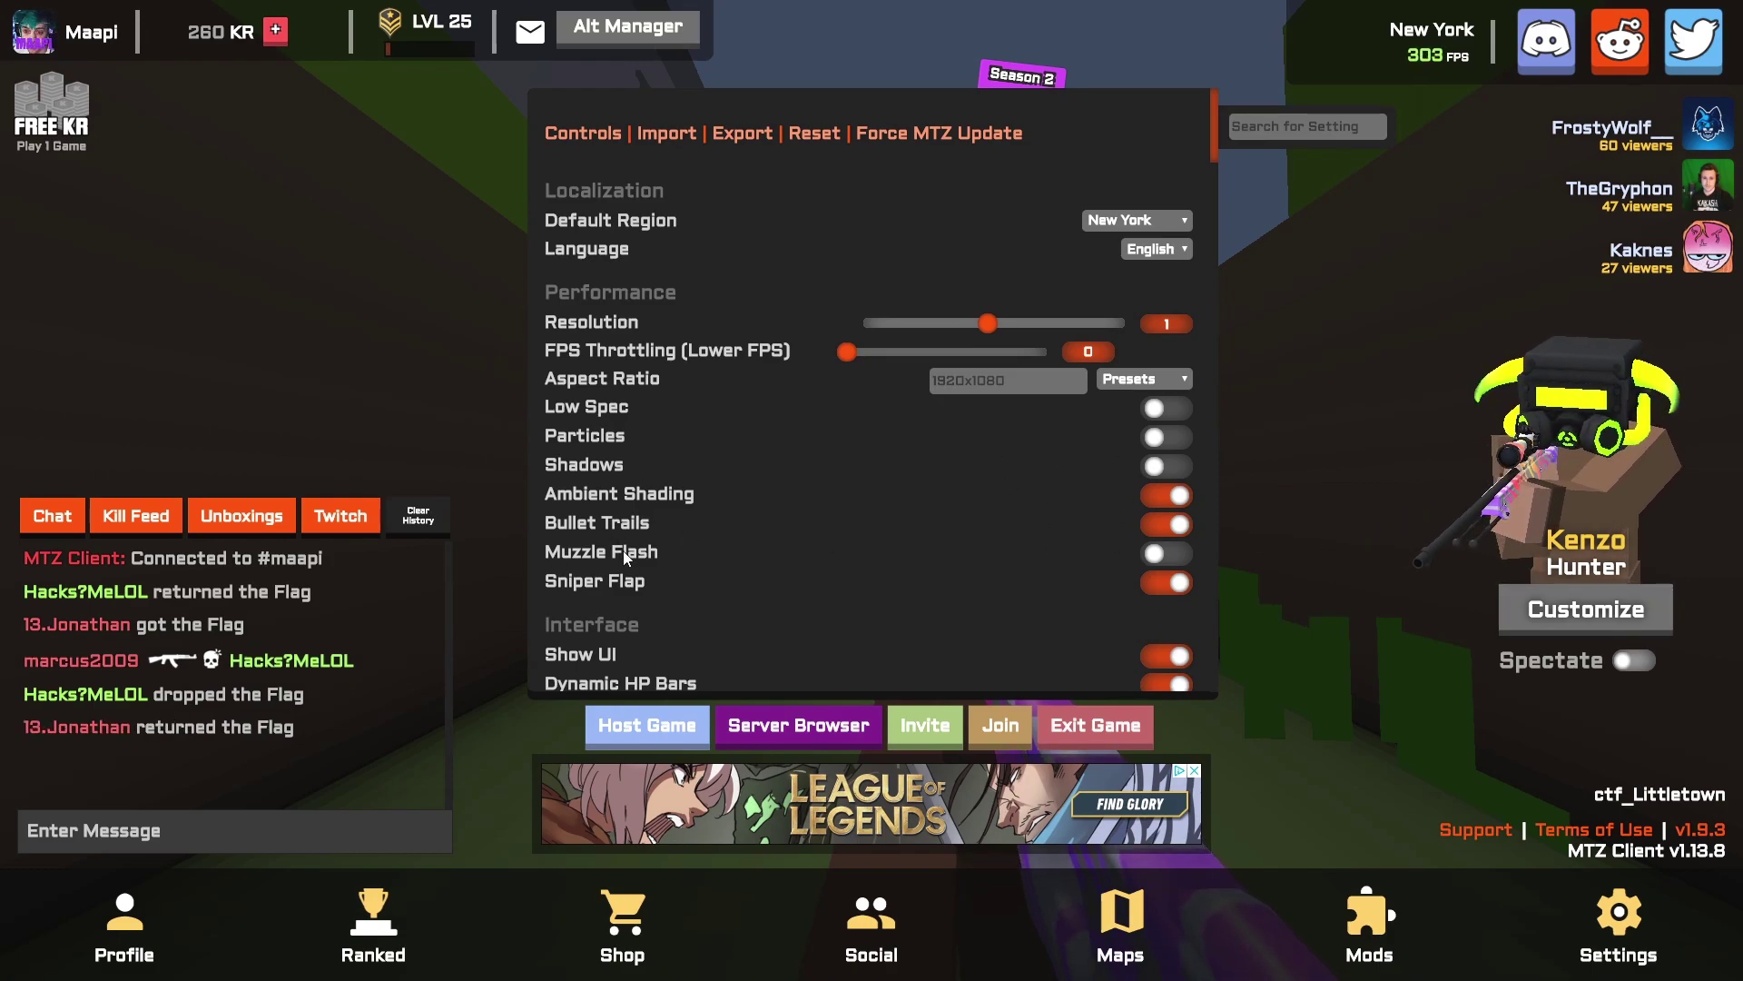
Try Muzzle Flash turned on by firing two sniper shots in the match, and reopen the settings
key("Escape")
left_click(1163, 561)
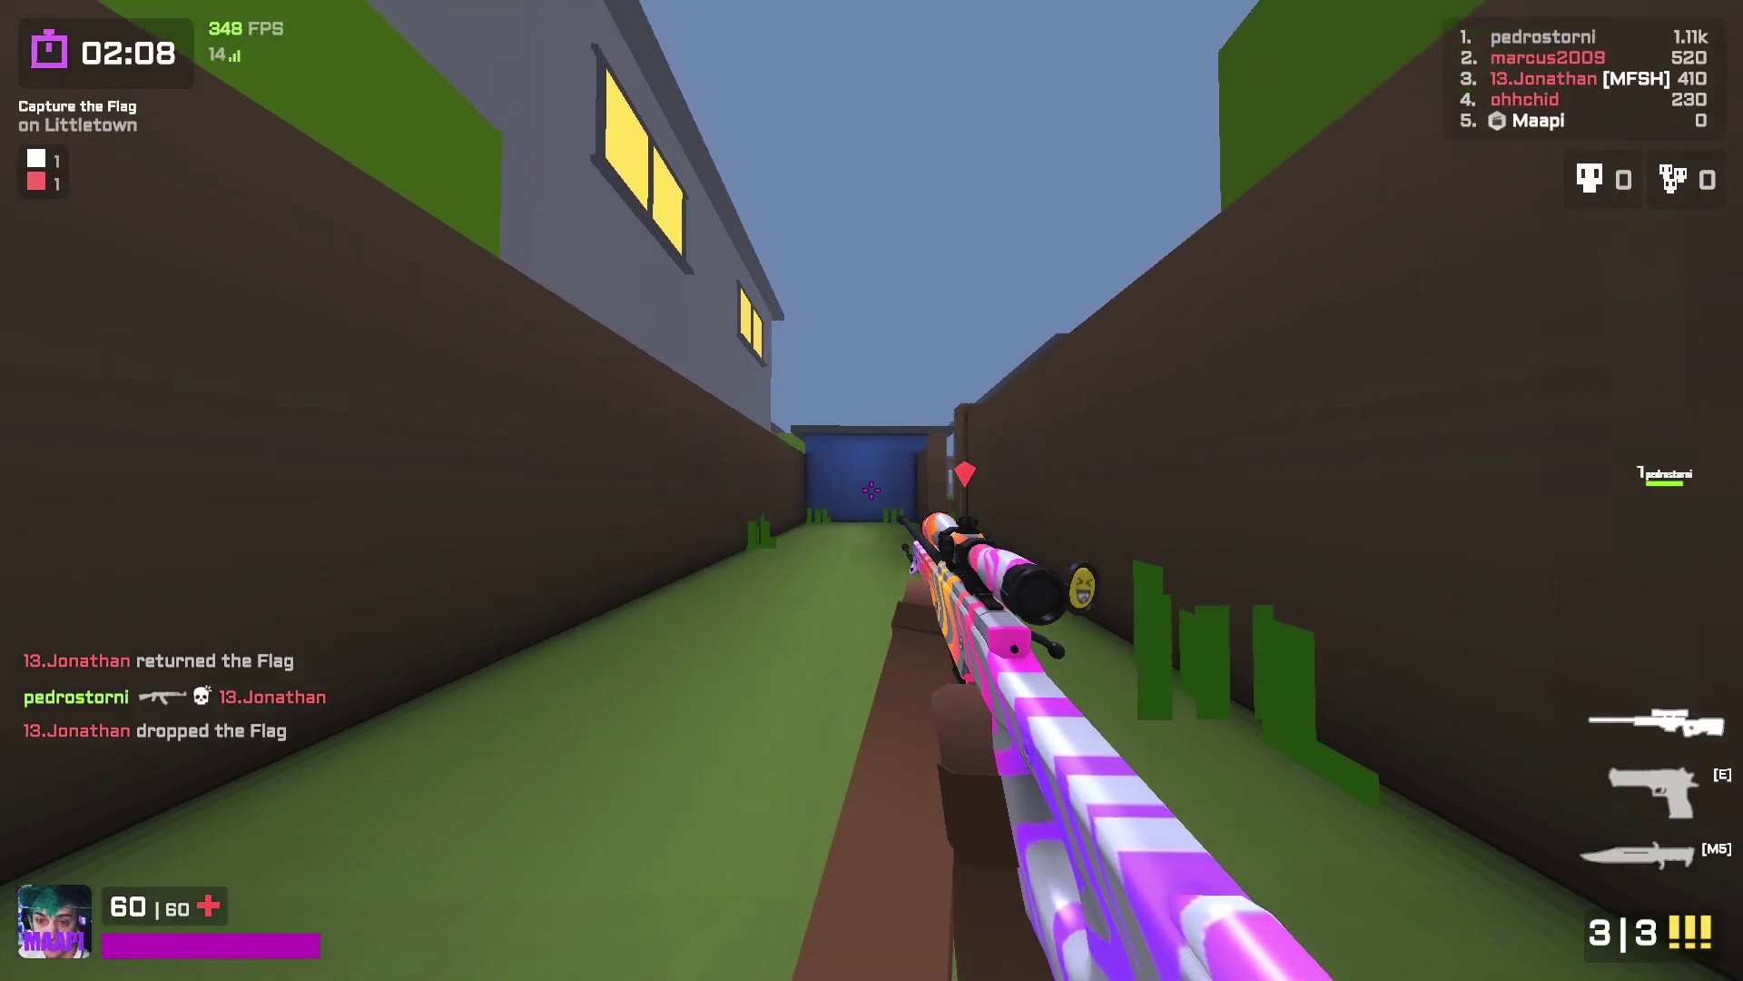
left_click(871, 490)
left_click(872, 490)
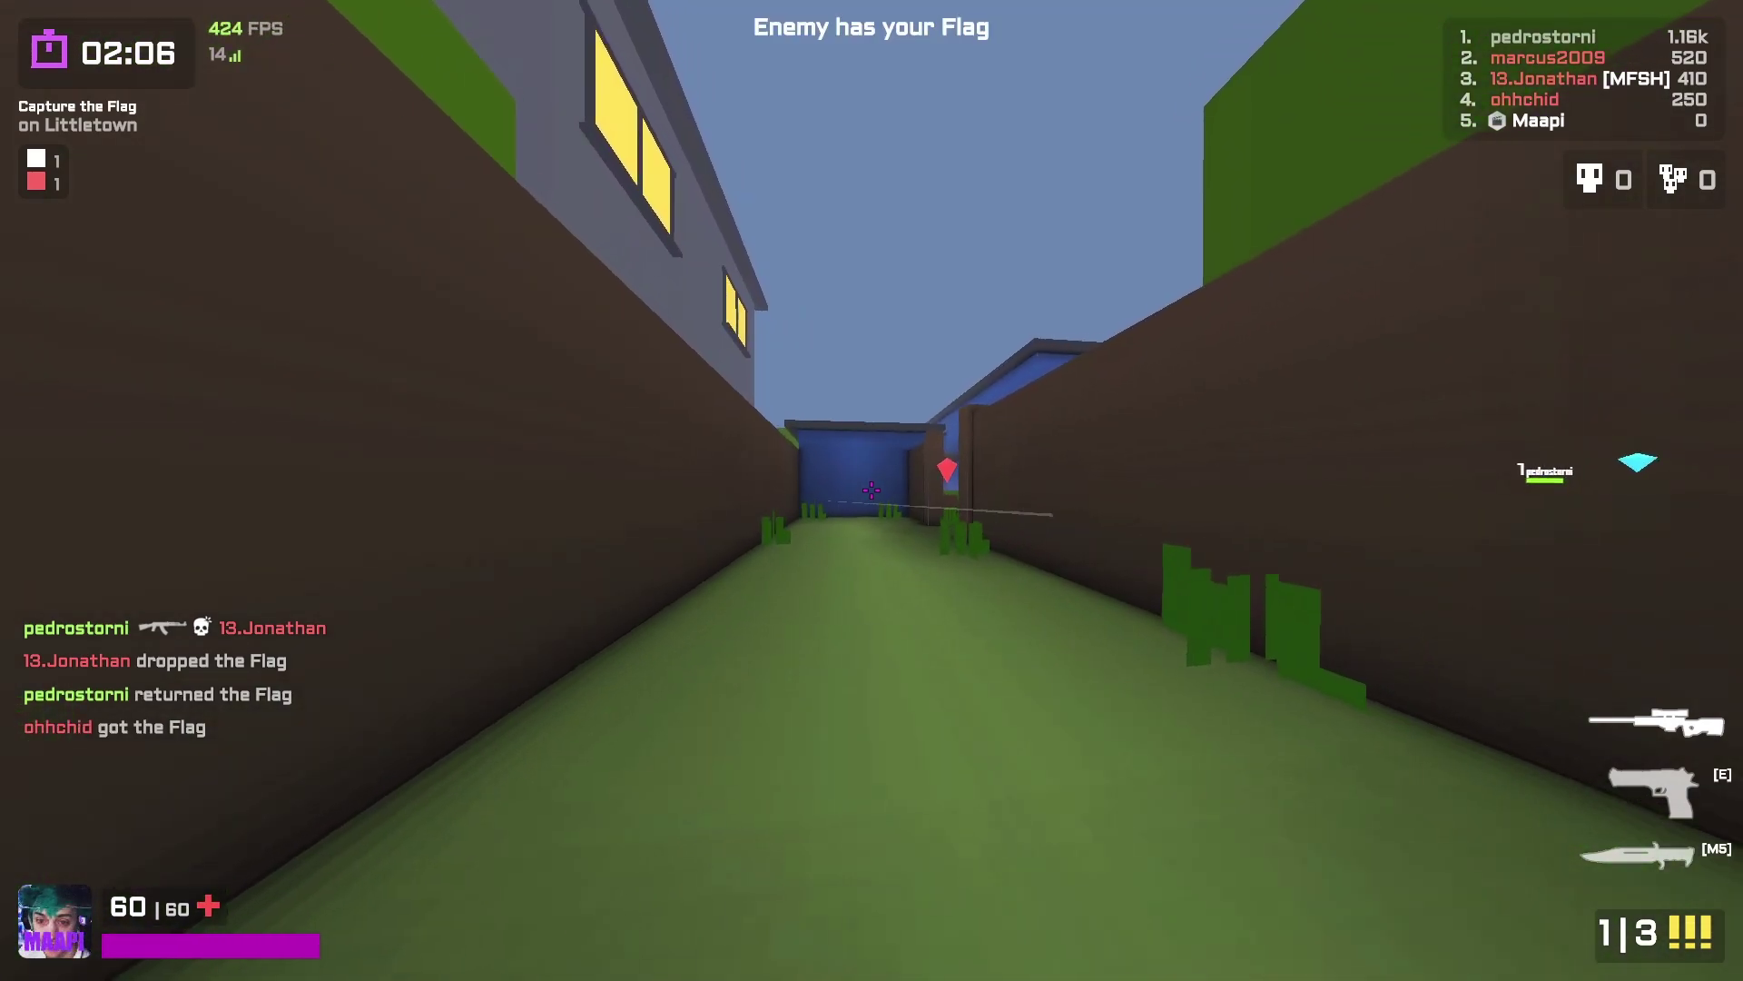
key("Escape")
left_click(1675, 918)
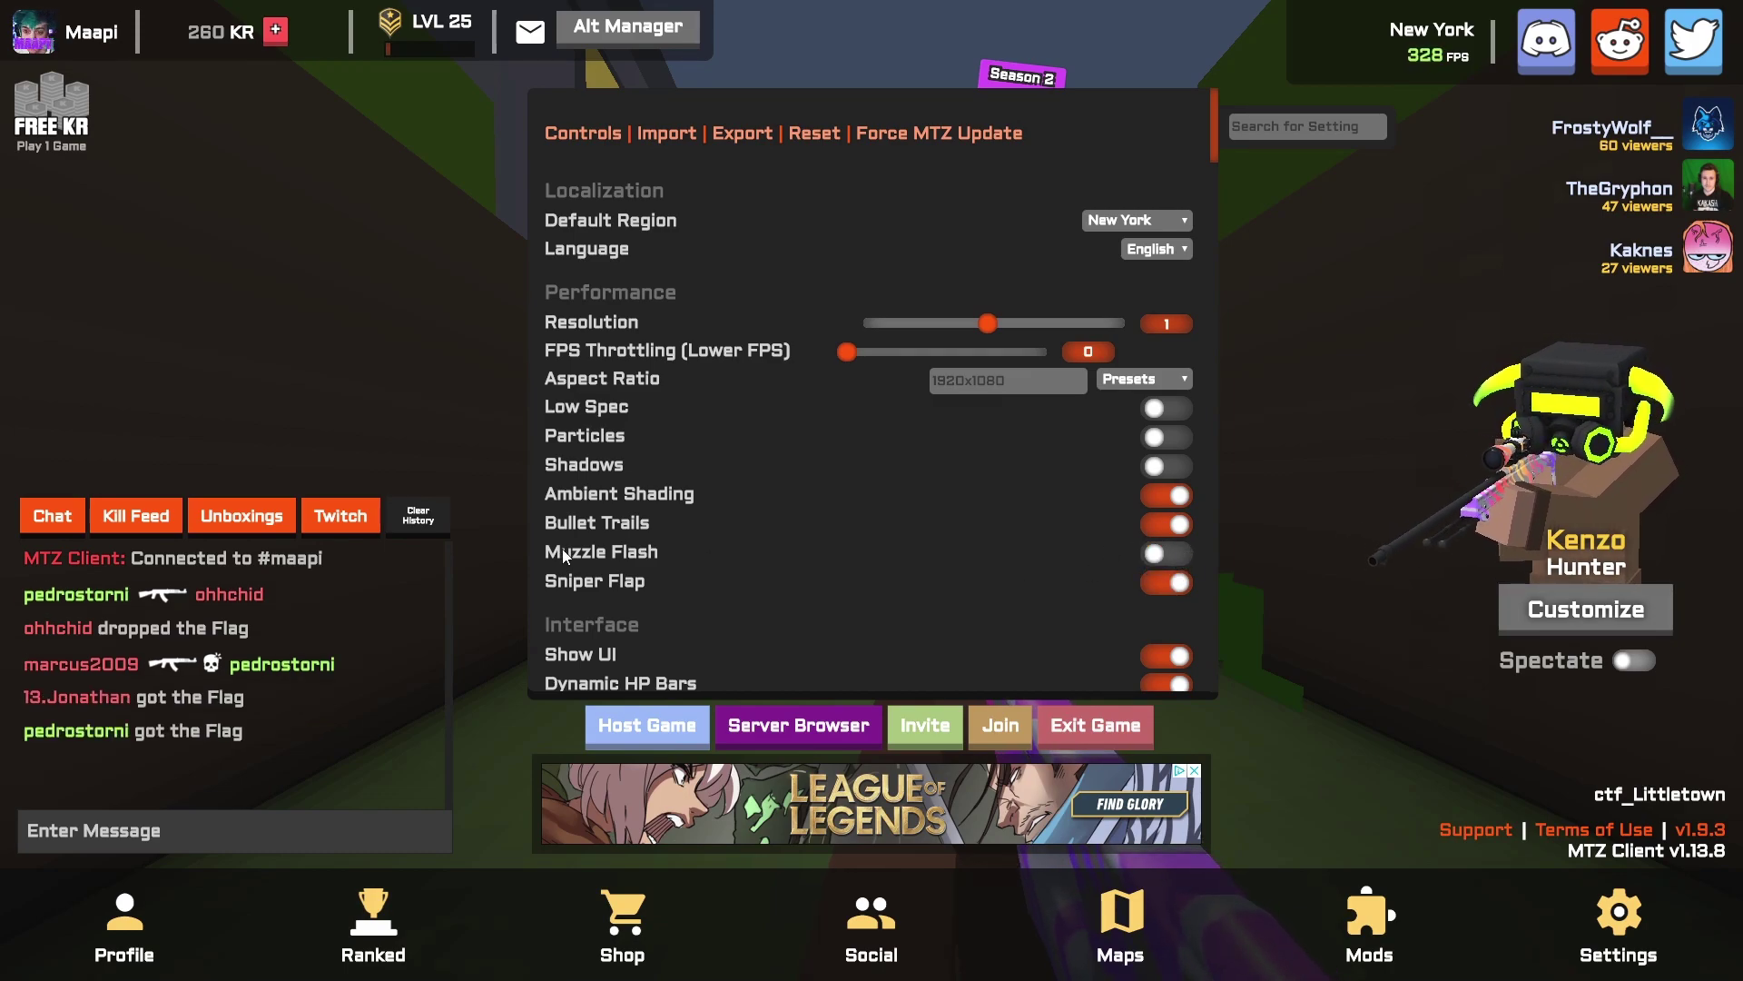
Close the settings, return to the Littletown match, and walk forward along the alley toward the blue wall
left_click(1293, 392)
left_click(1285, 395)
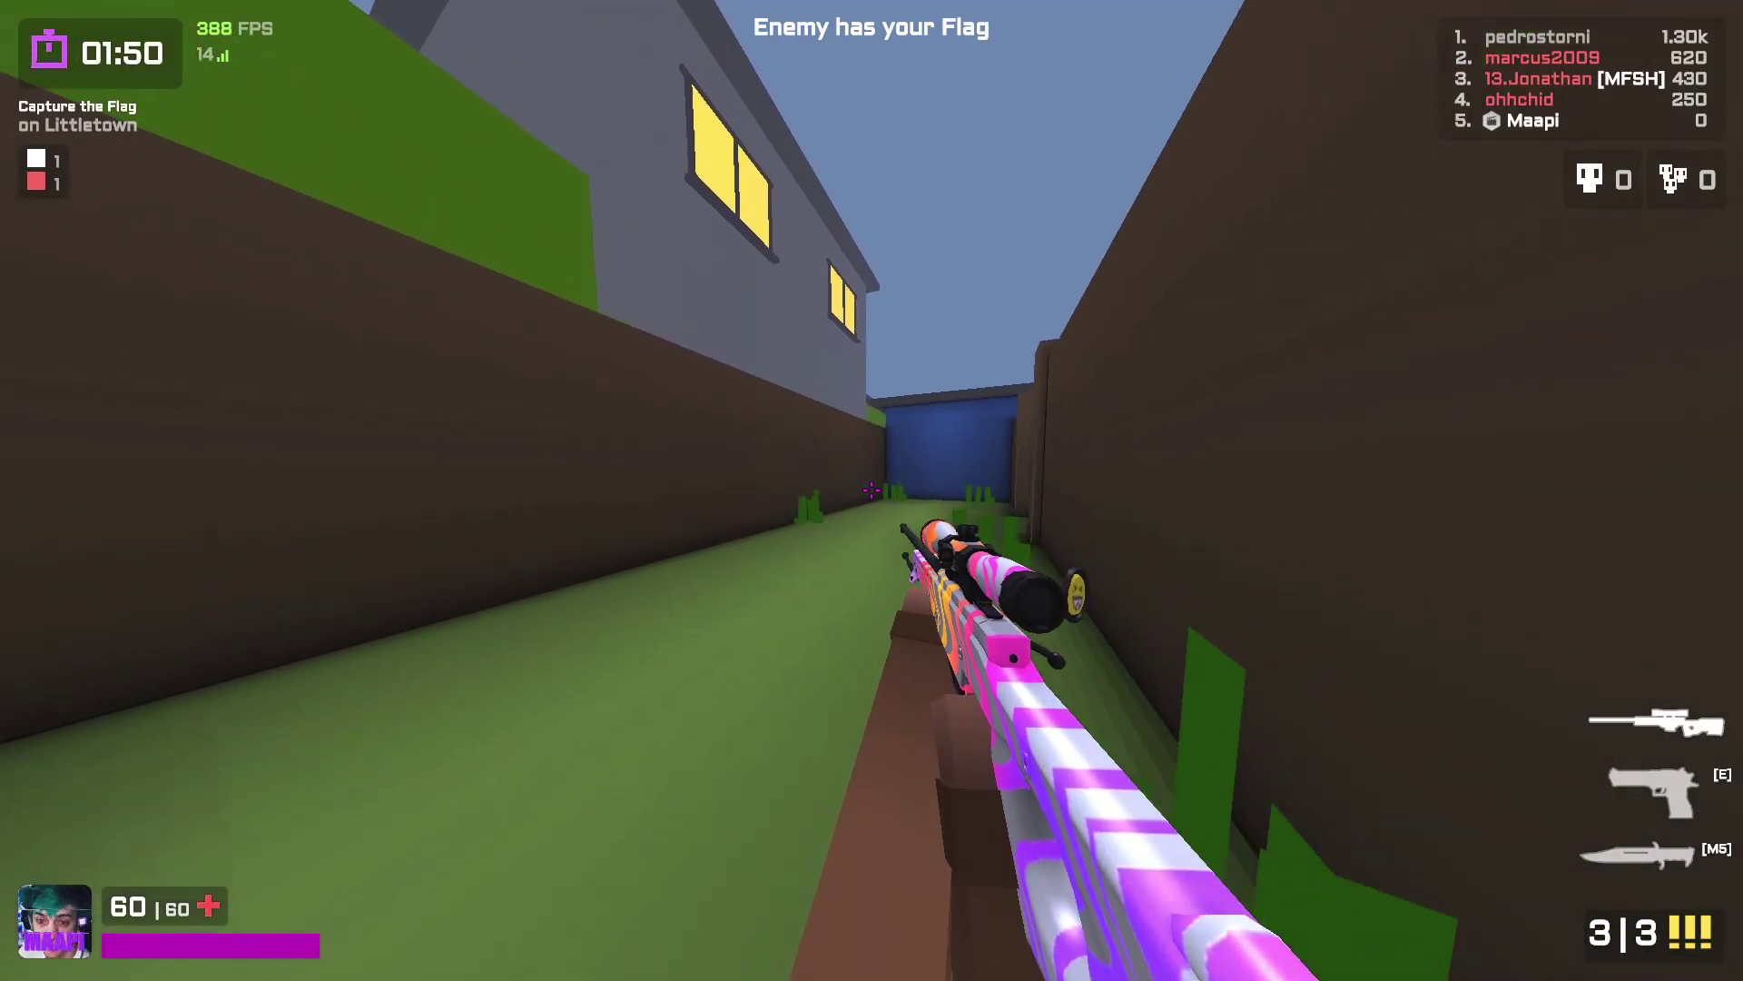
key("w")
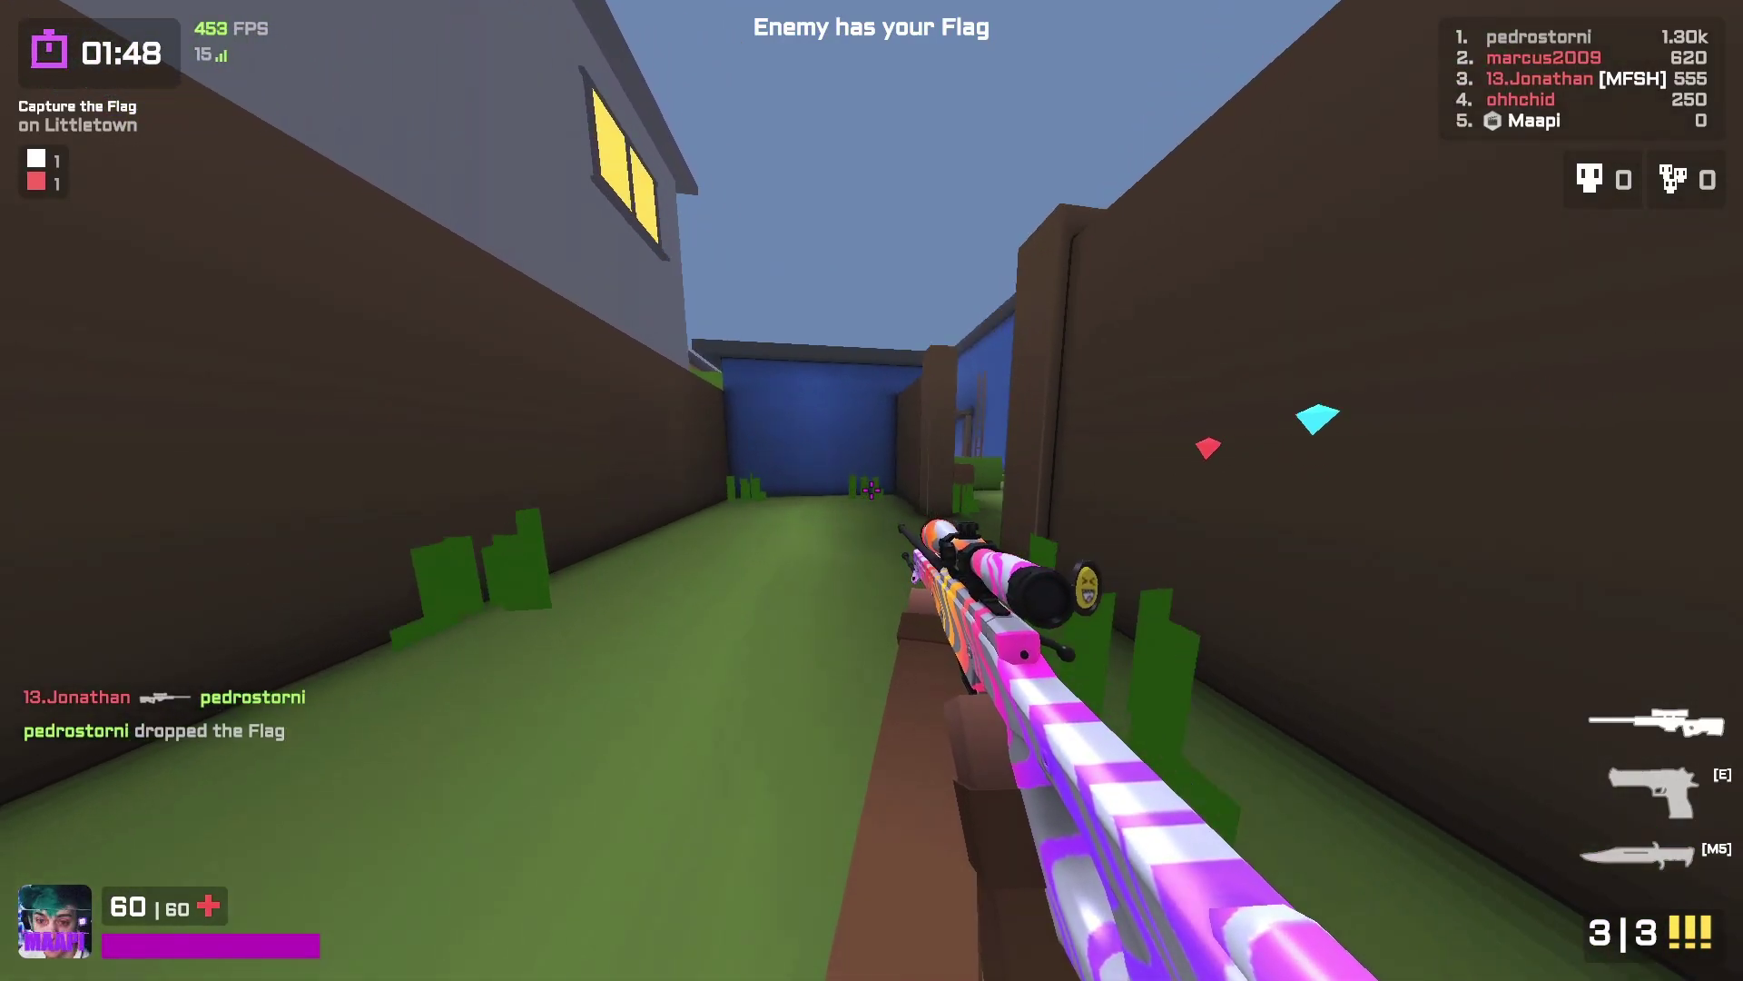
key("w")
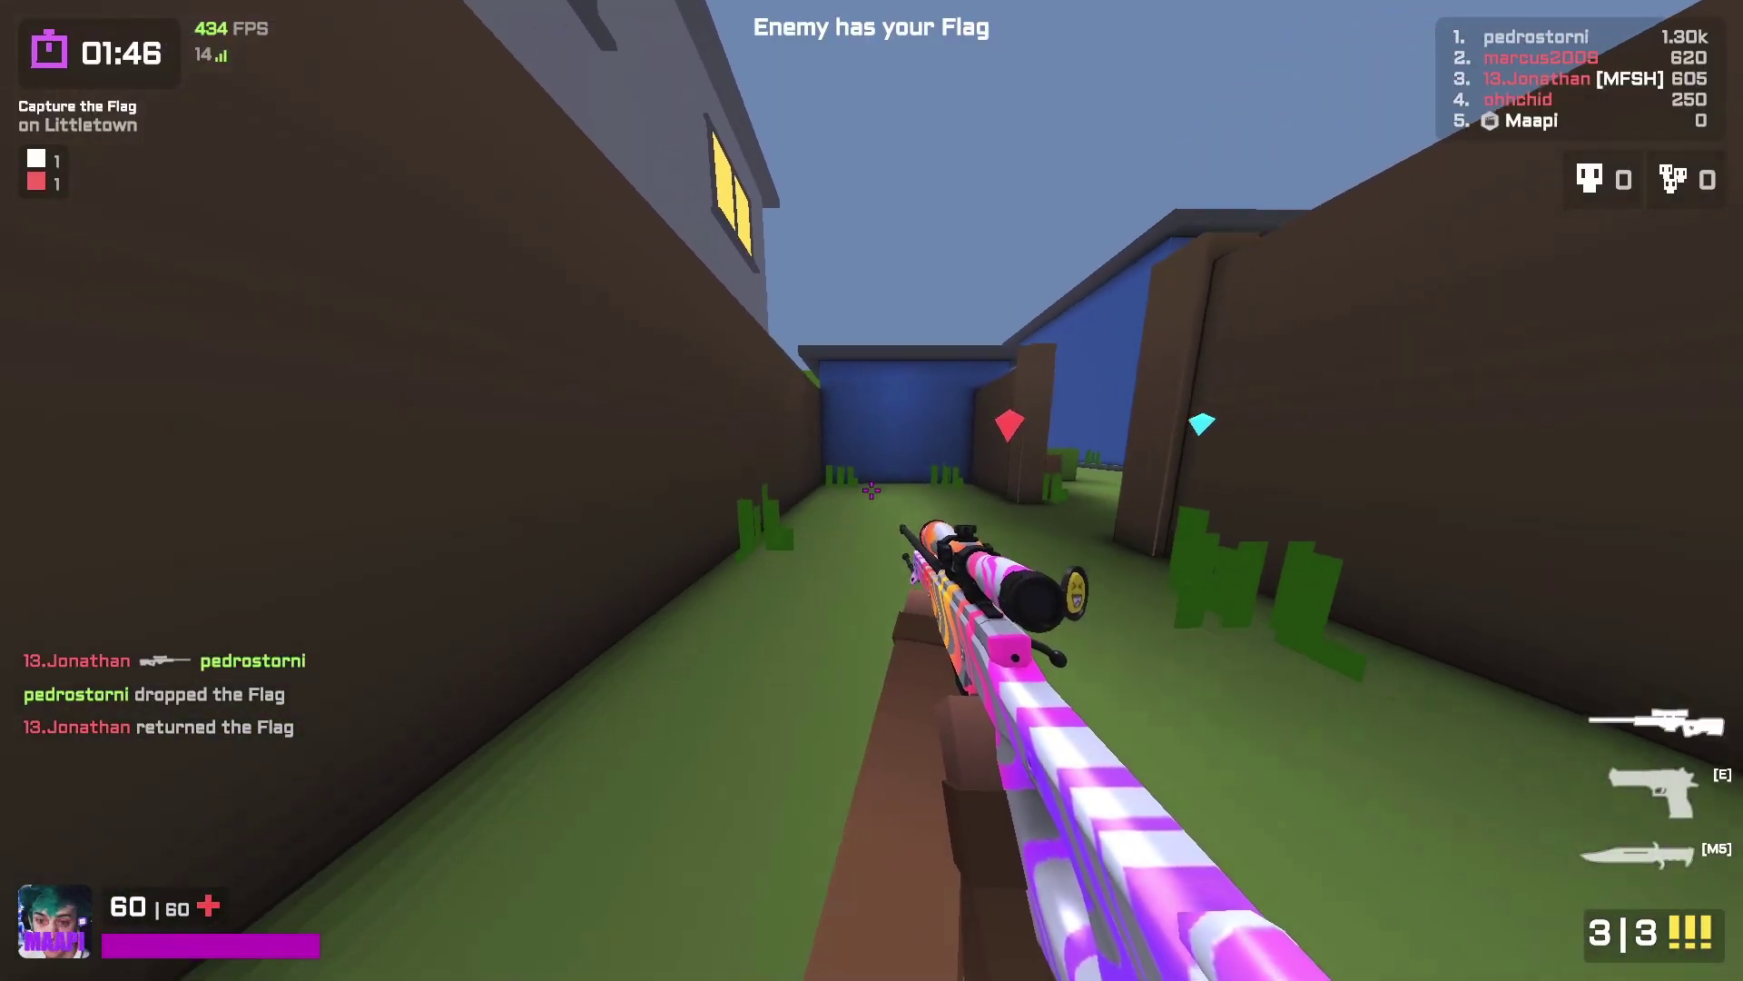
key("w")
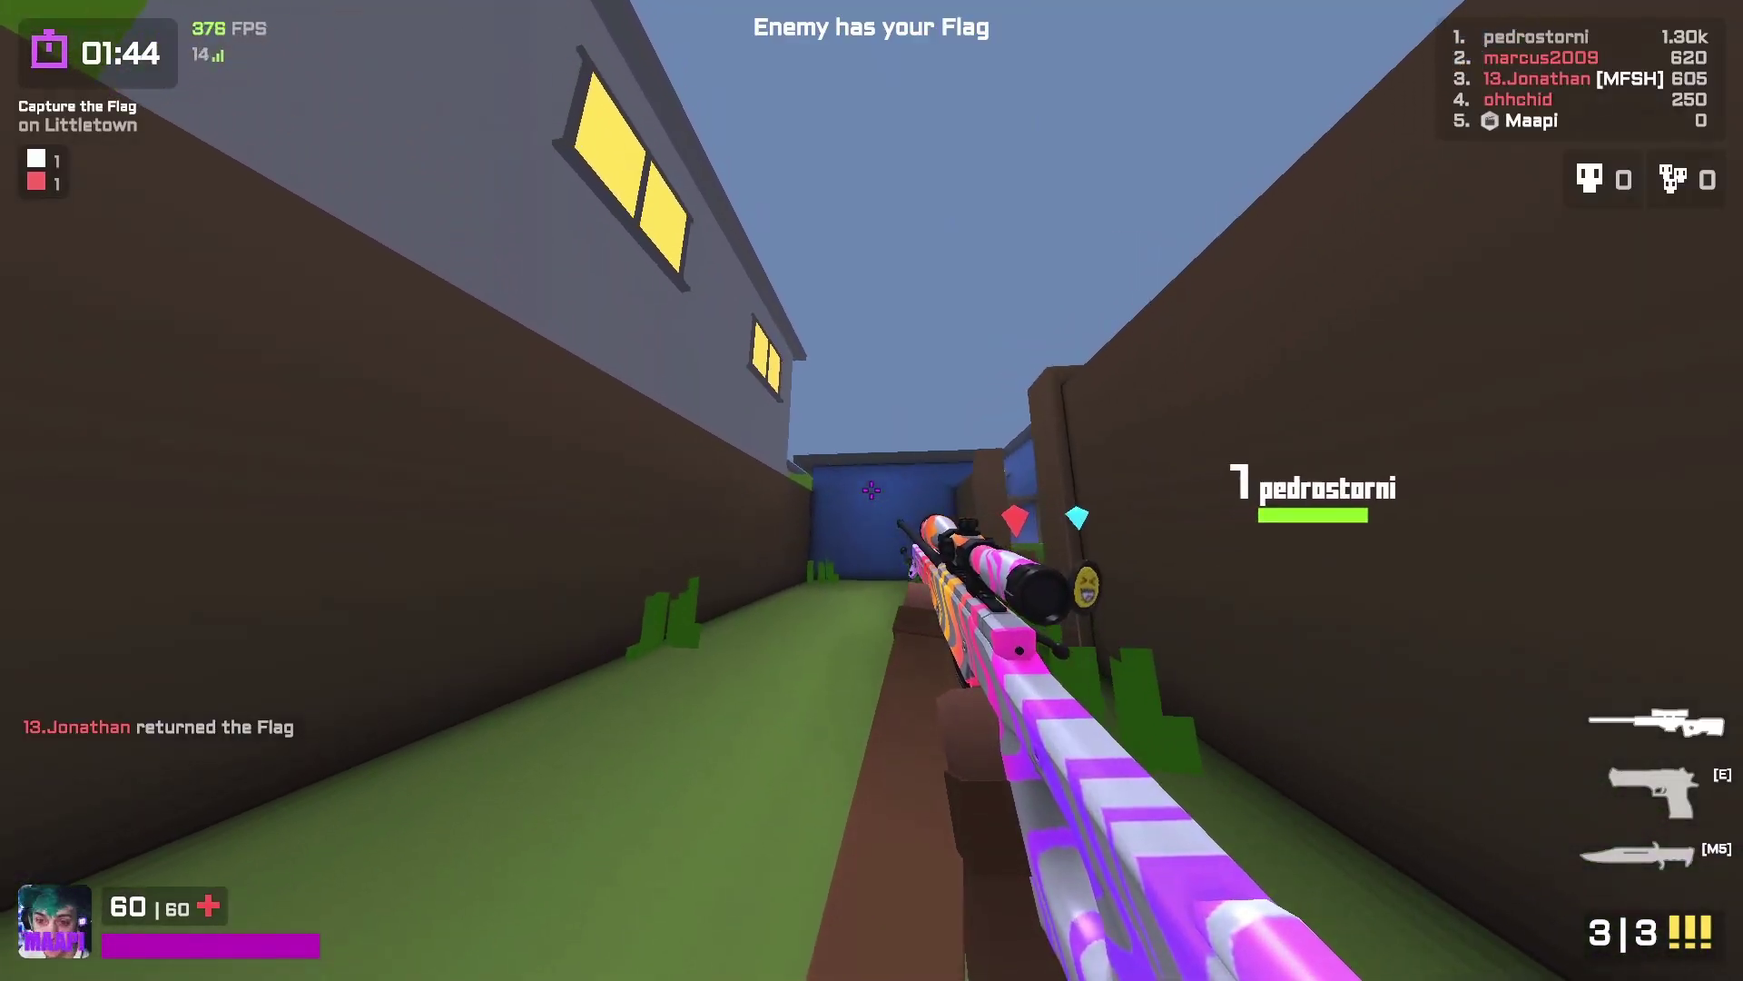
key("w")
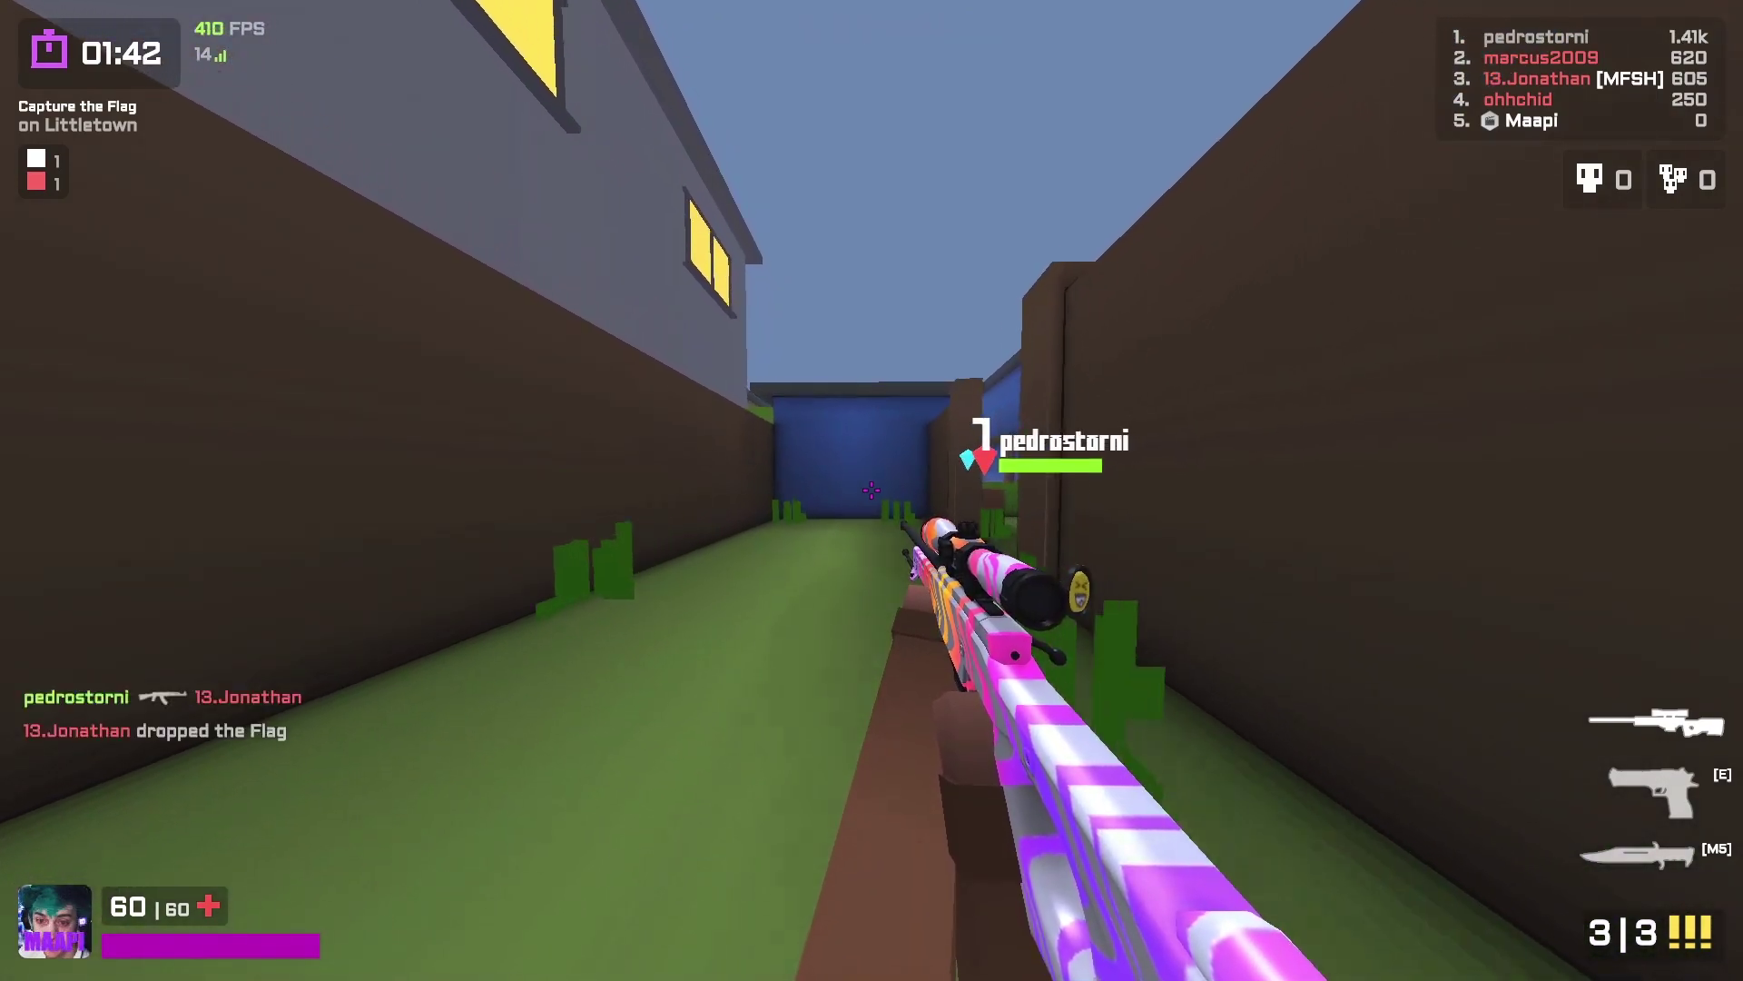
key("w")
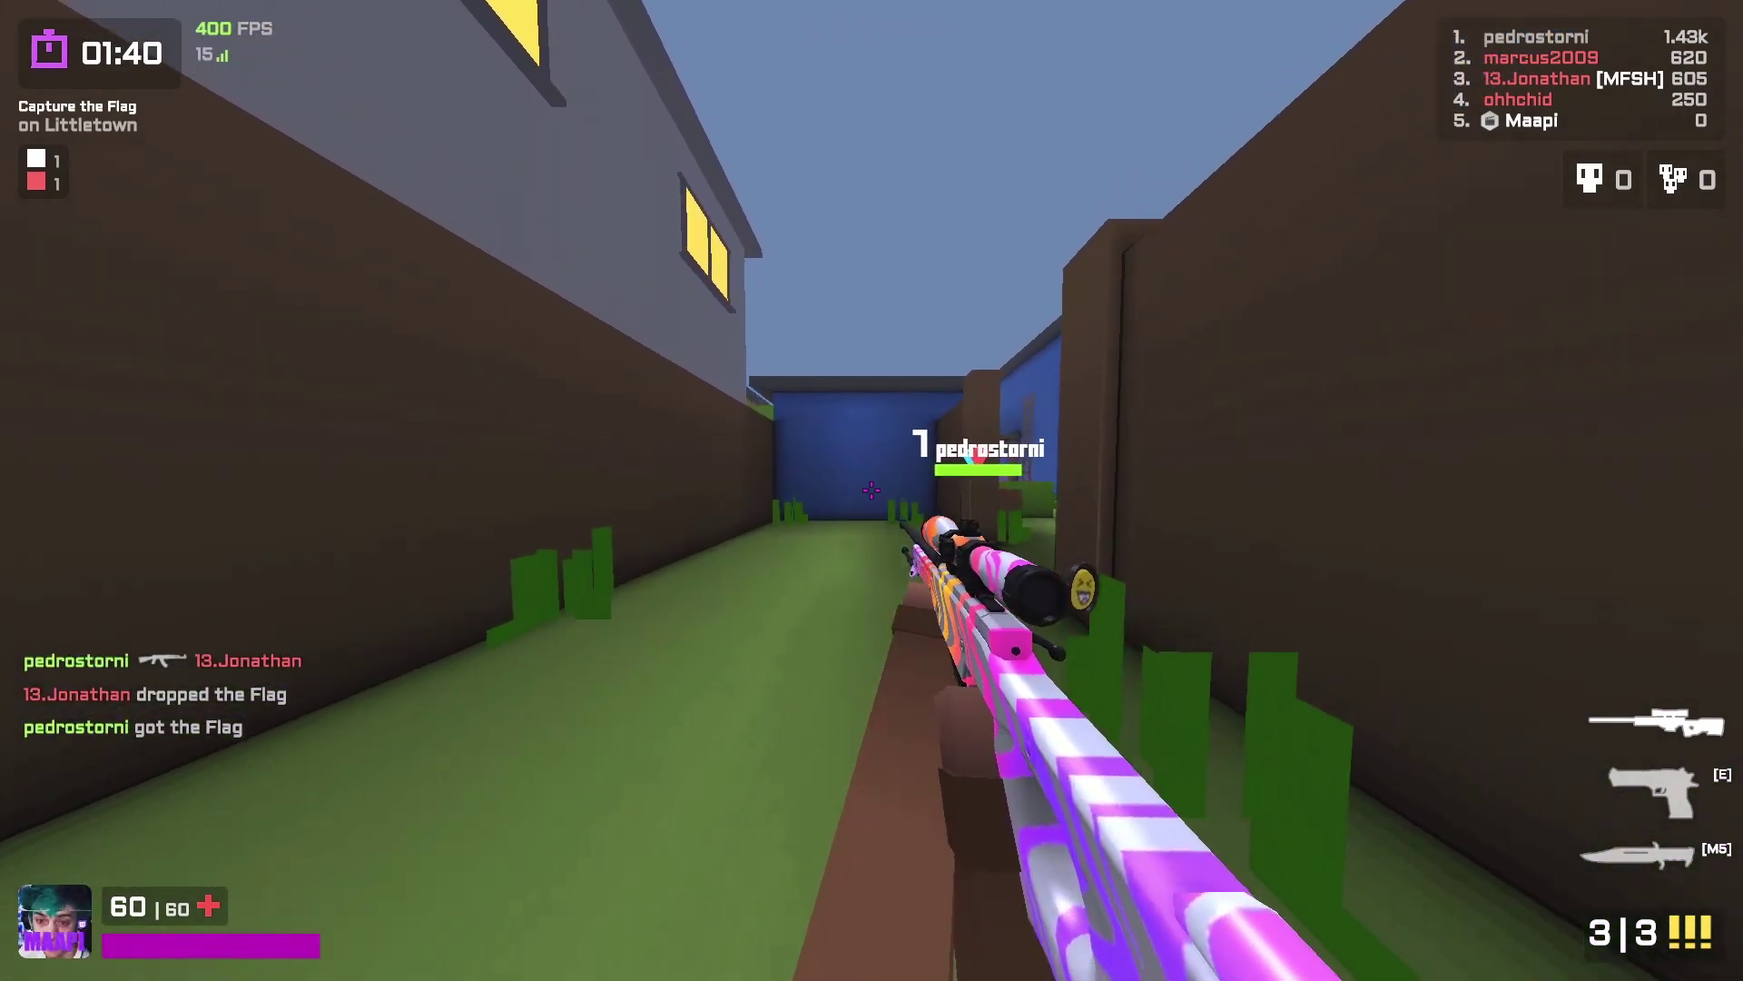
key("w")
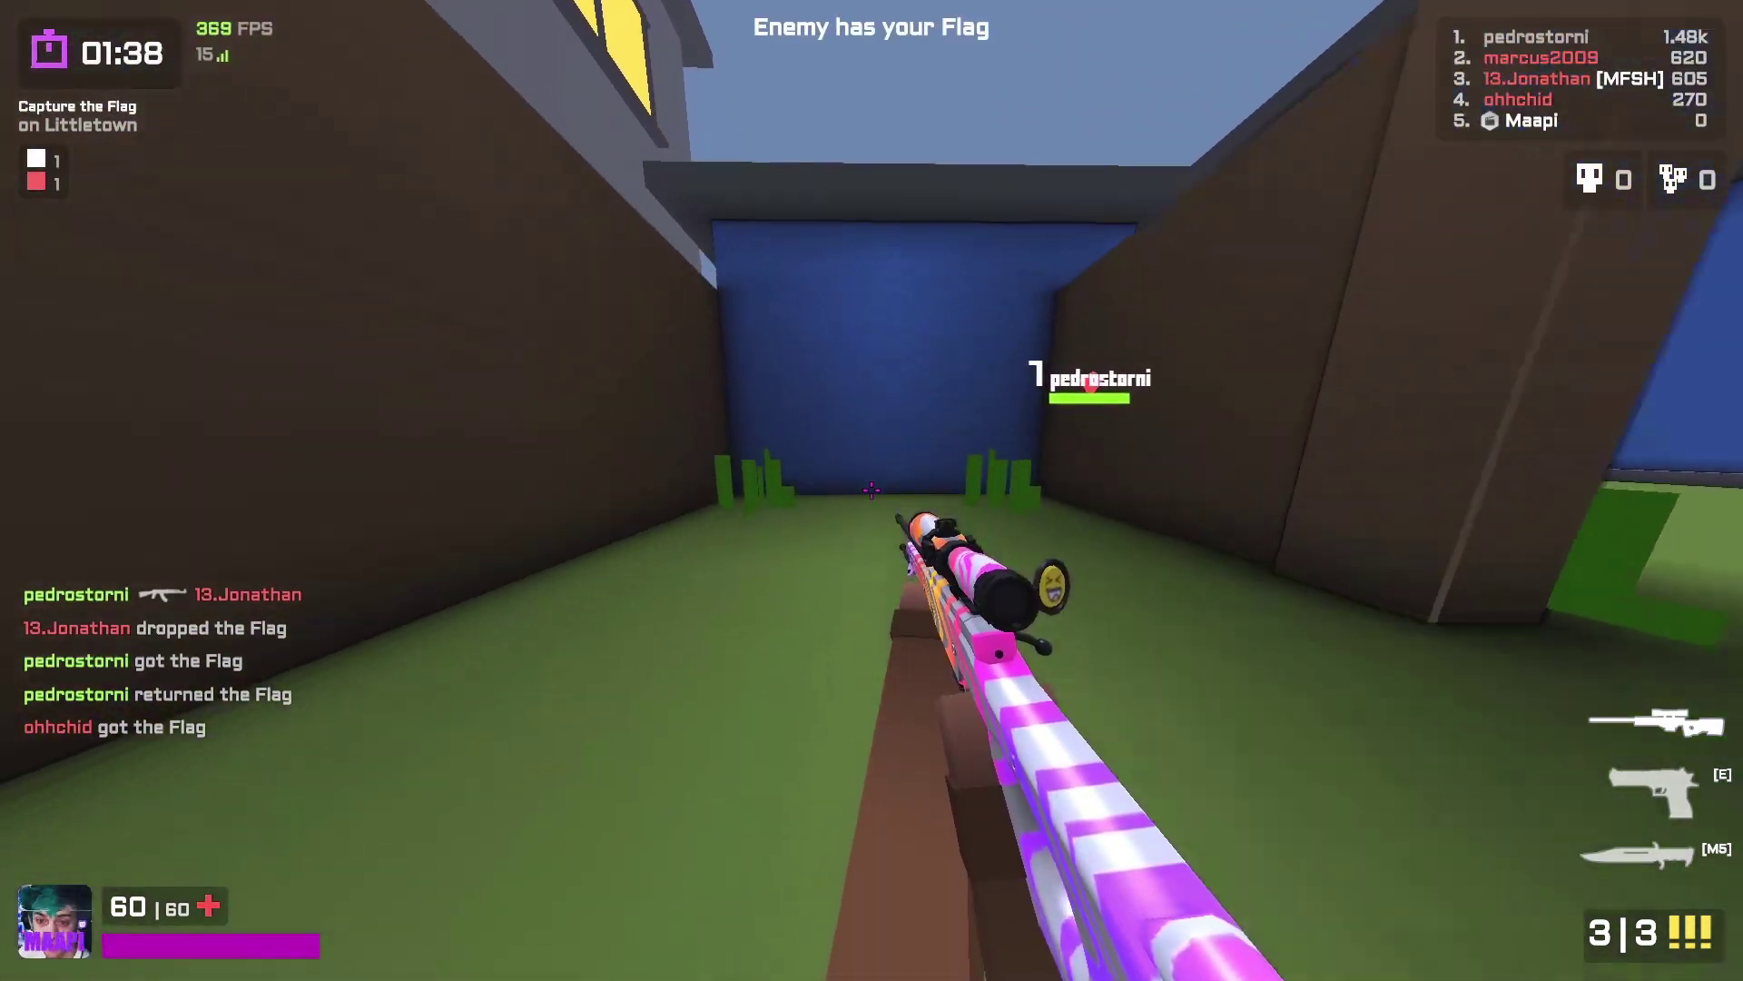
Leave the Littletown match, reopen the settings, and look through the sections from Performance down to Crosshair Settings and Chat Settings
key("w")
key("Escape")
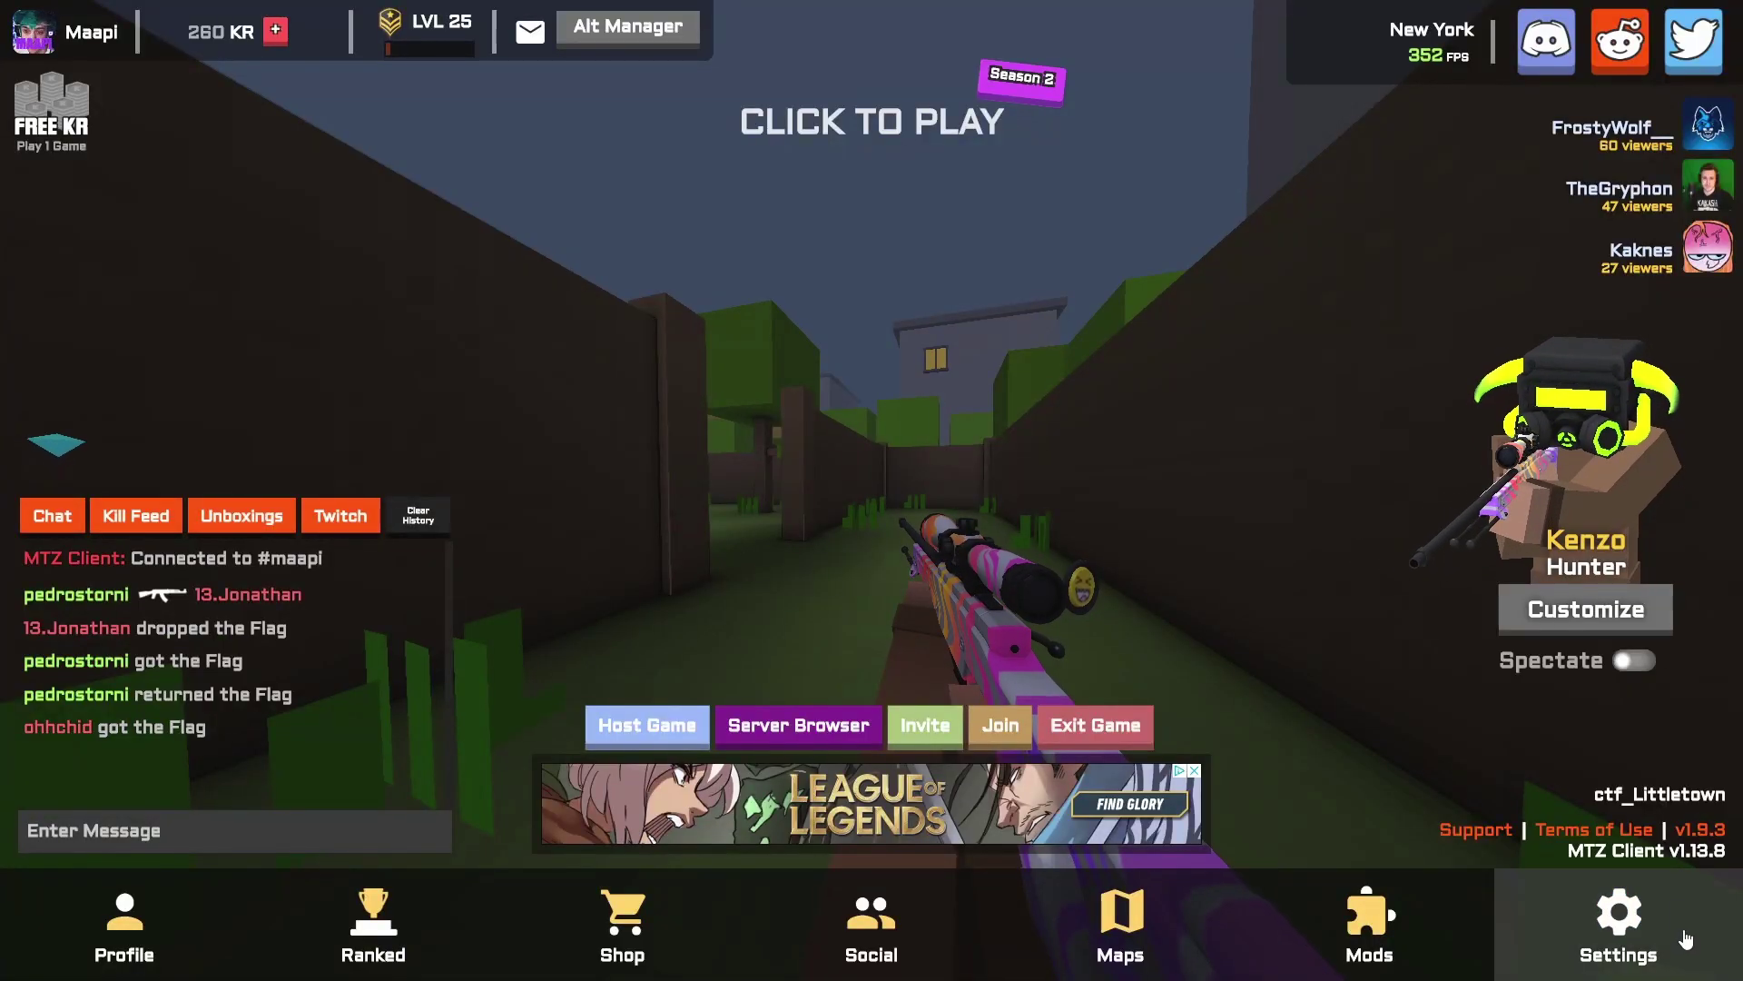
left_click(1687, 940)
scroll(659, 521, "down", 2)
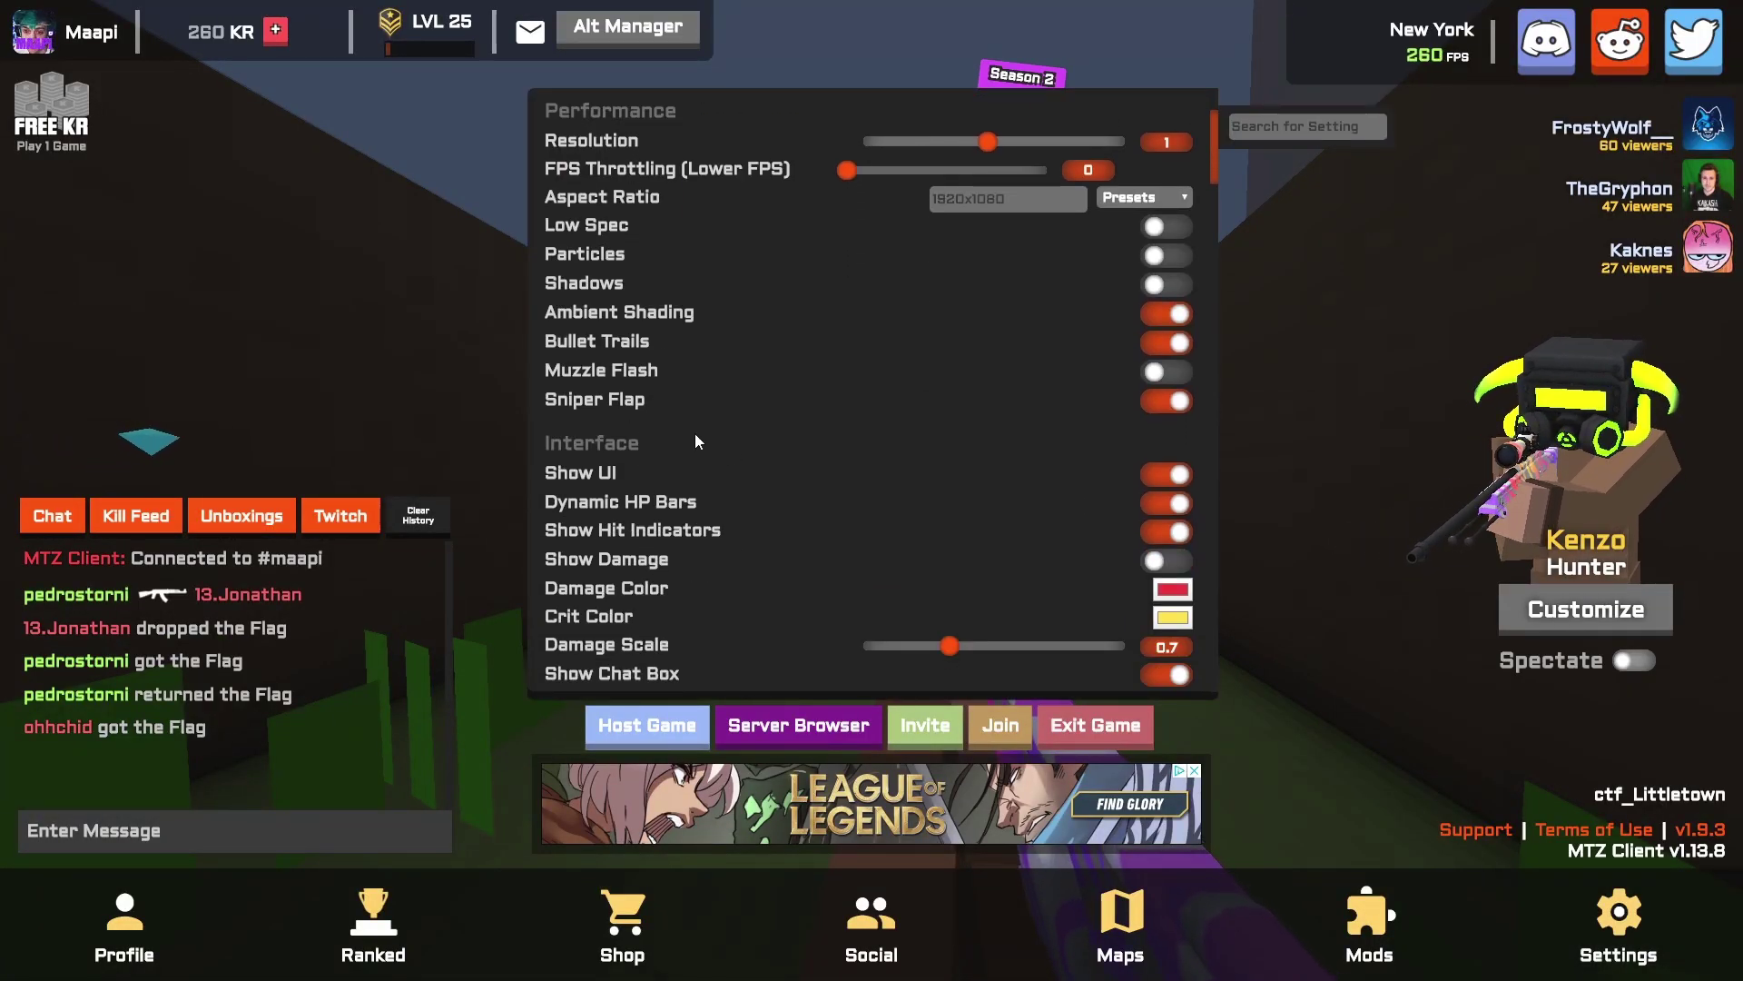
scroll(797, 352, "down", 10)
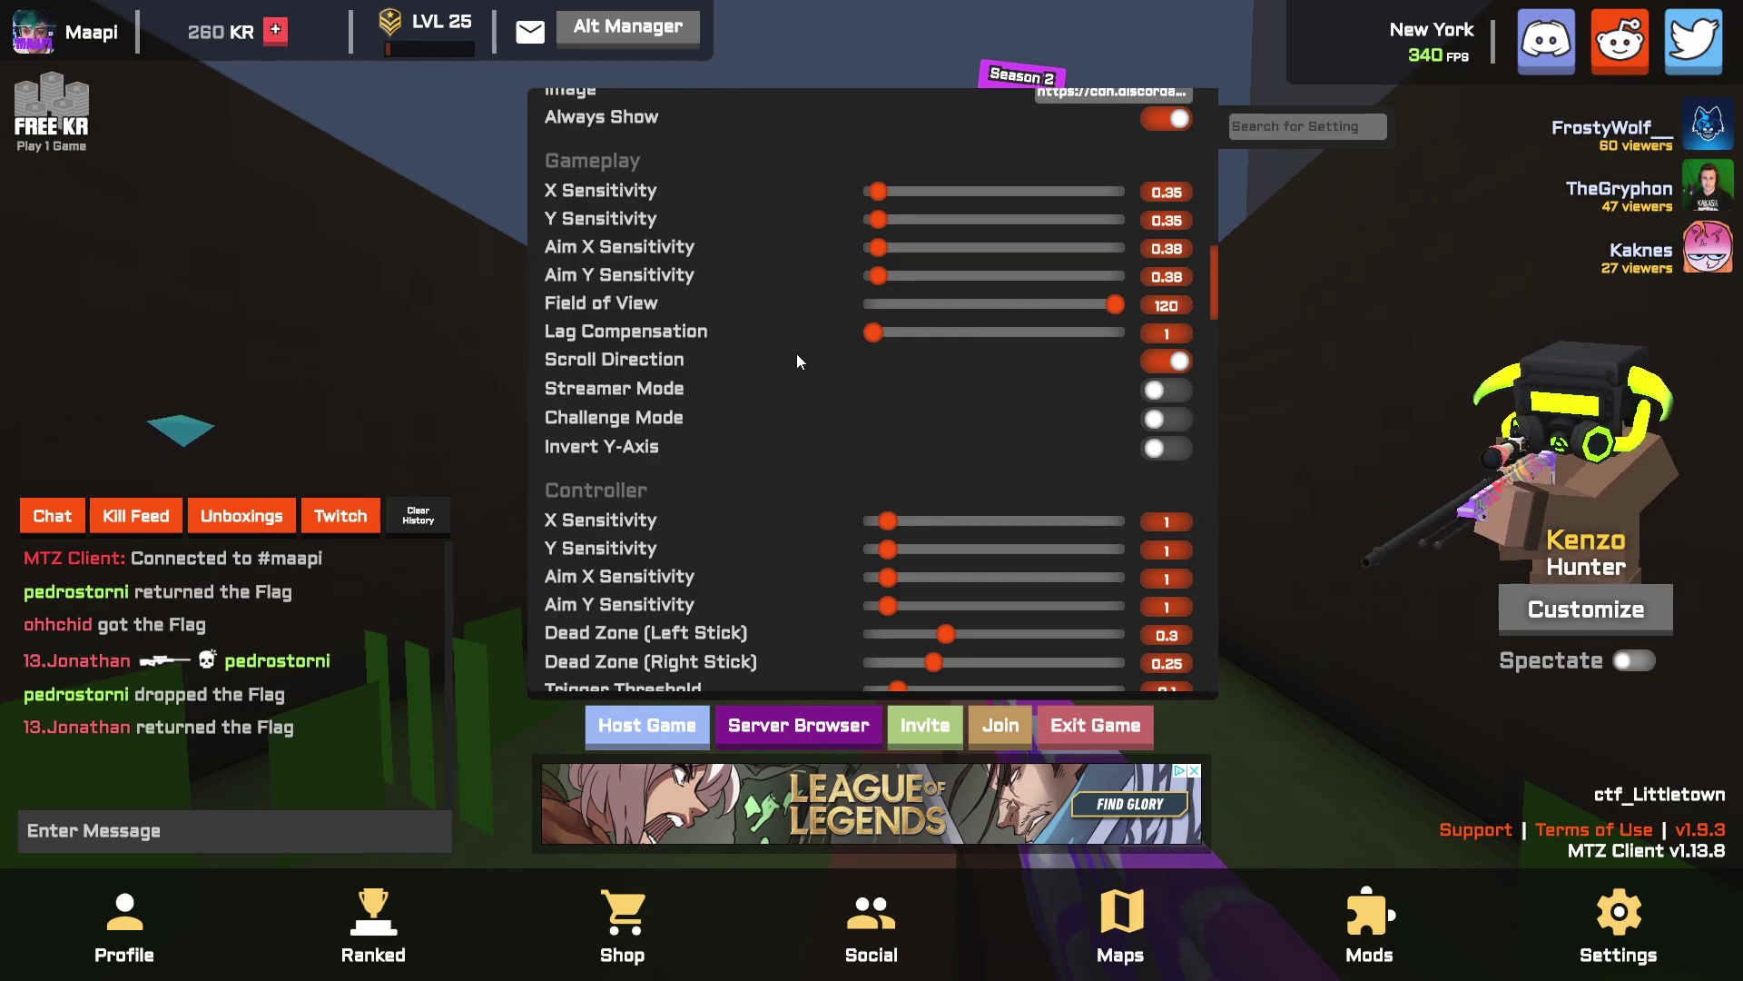
scroll(797, 355, "down", 15)
scroll(797, 353, "down", 11)
scroll(797, 355, "up", 6)
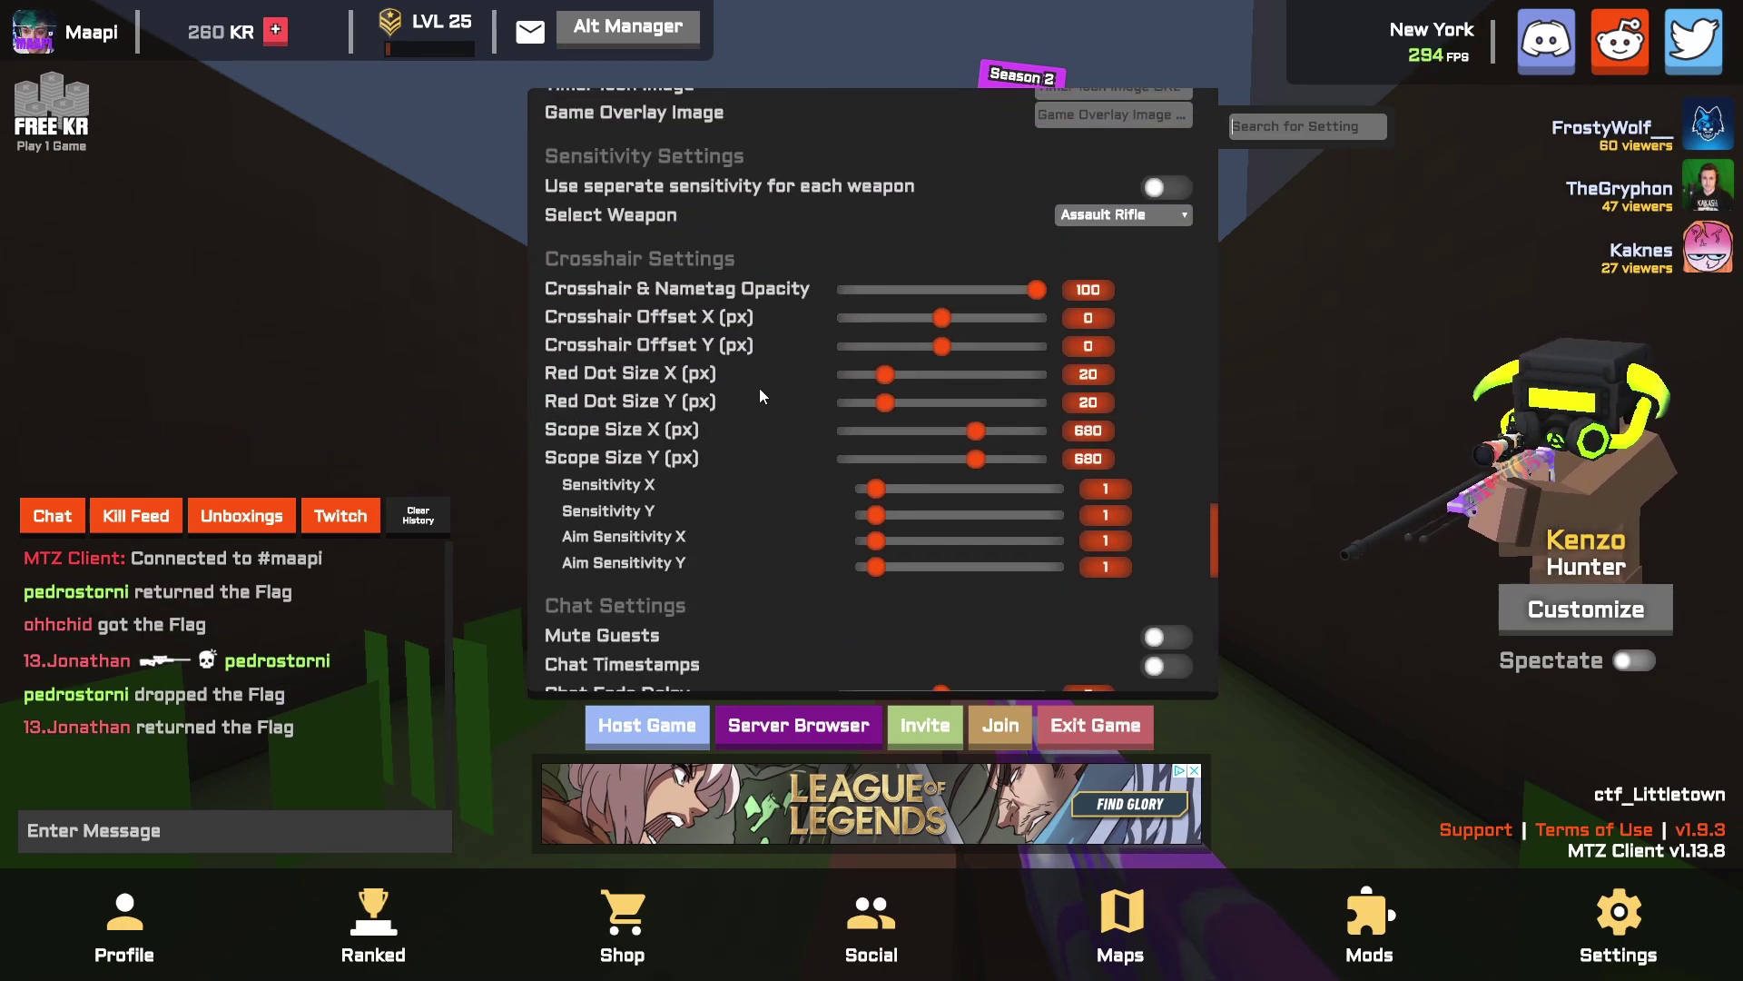
Review the weapon display and Editing settings, then return to the Performance section of the settings
scroll(659, 450, "up", 8)
scroll(656, 448, "up", 10)
scroll(988, 434, "down", 3)
scroll(989, 436, "down", 8)
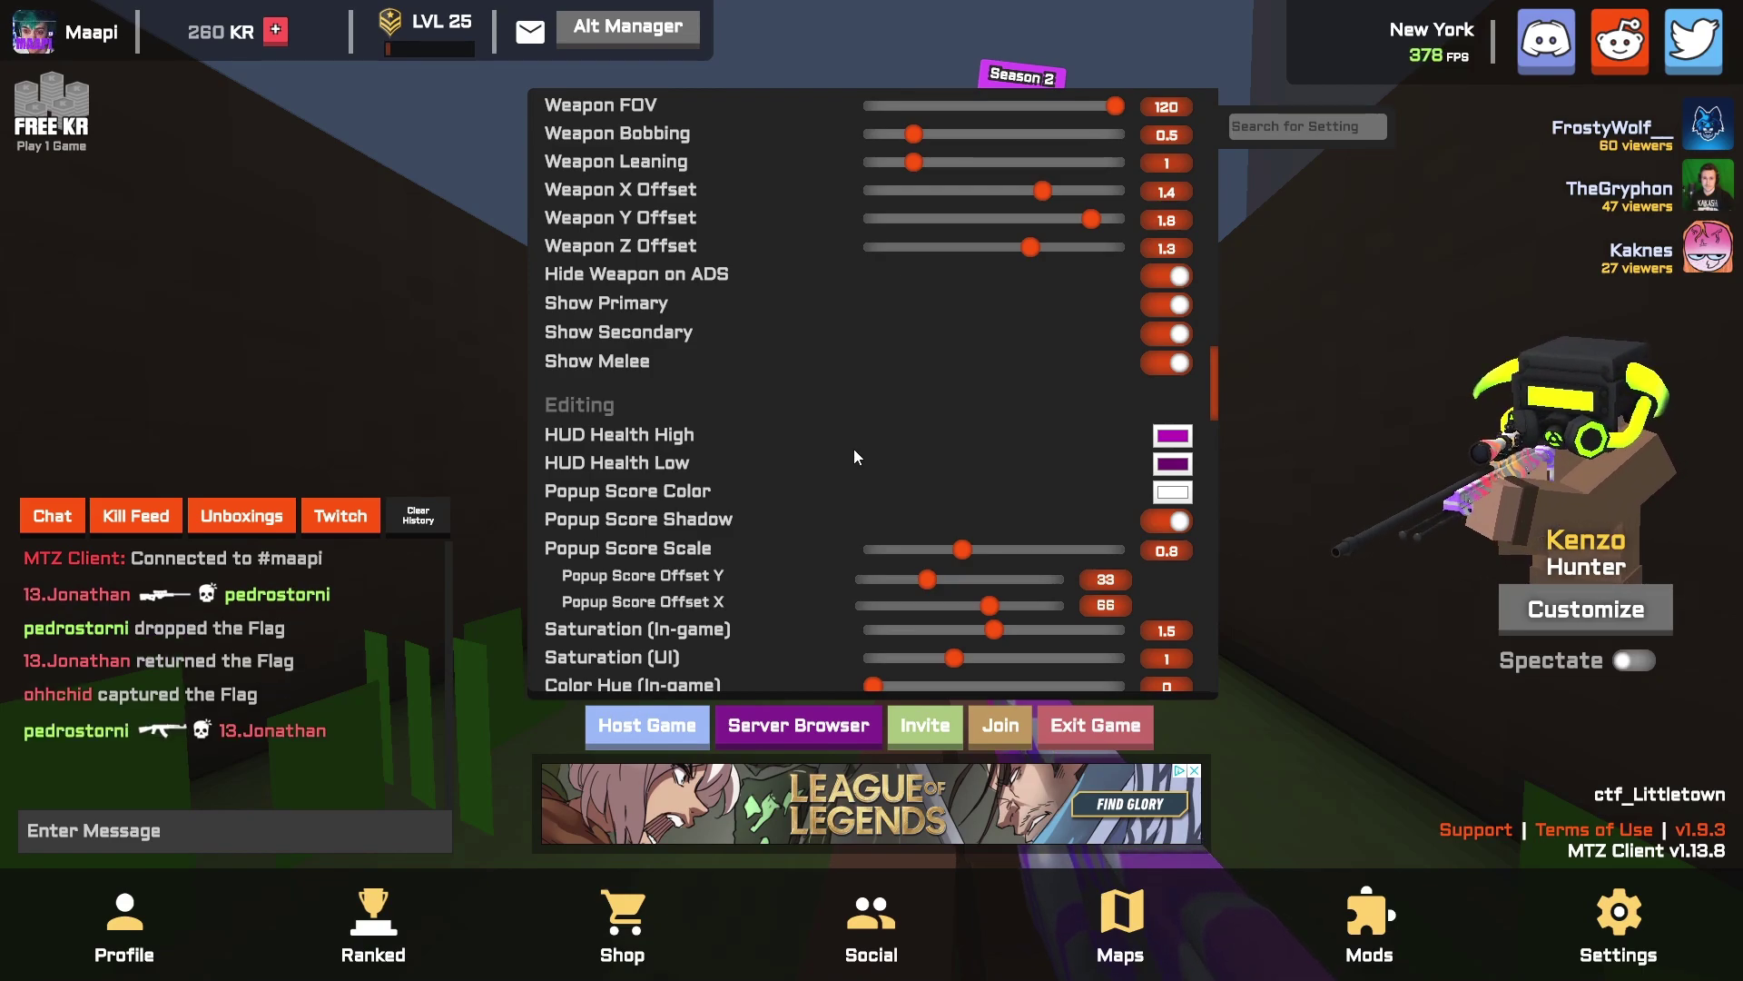
scroll(853, 447, "up", 10)
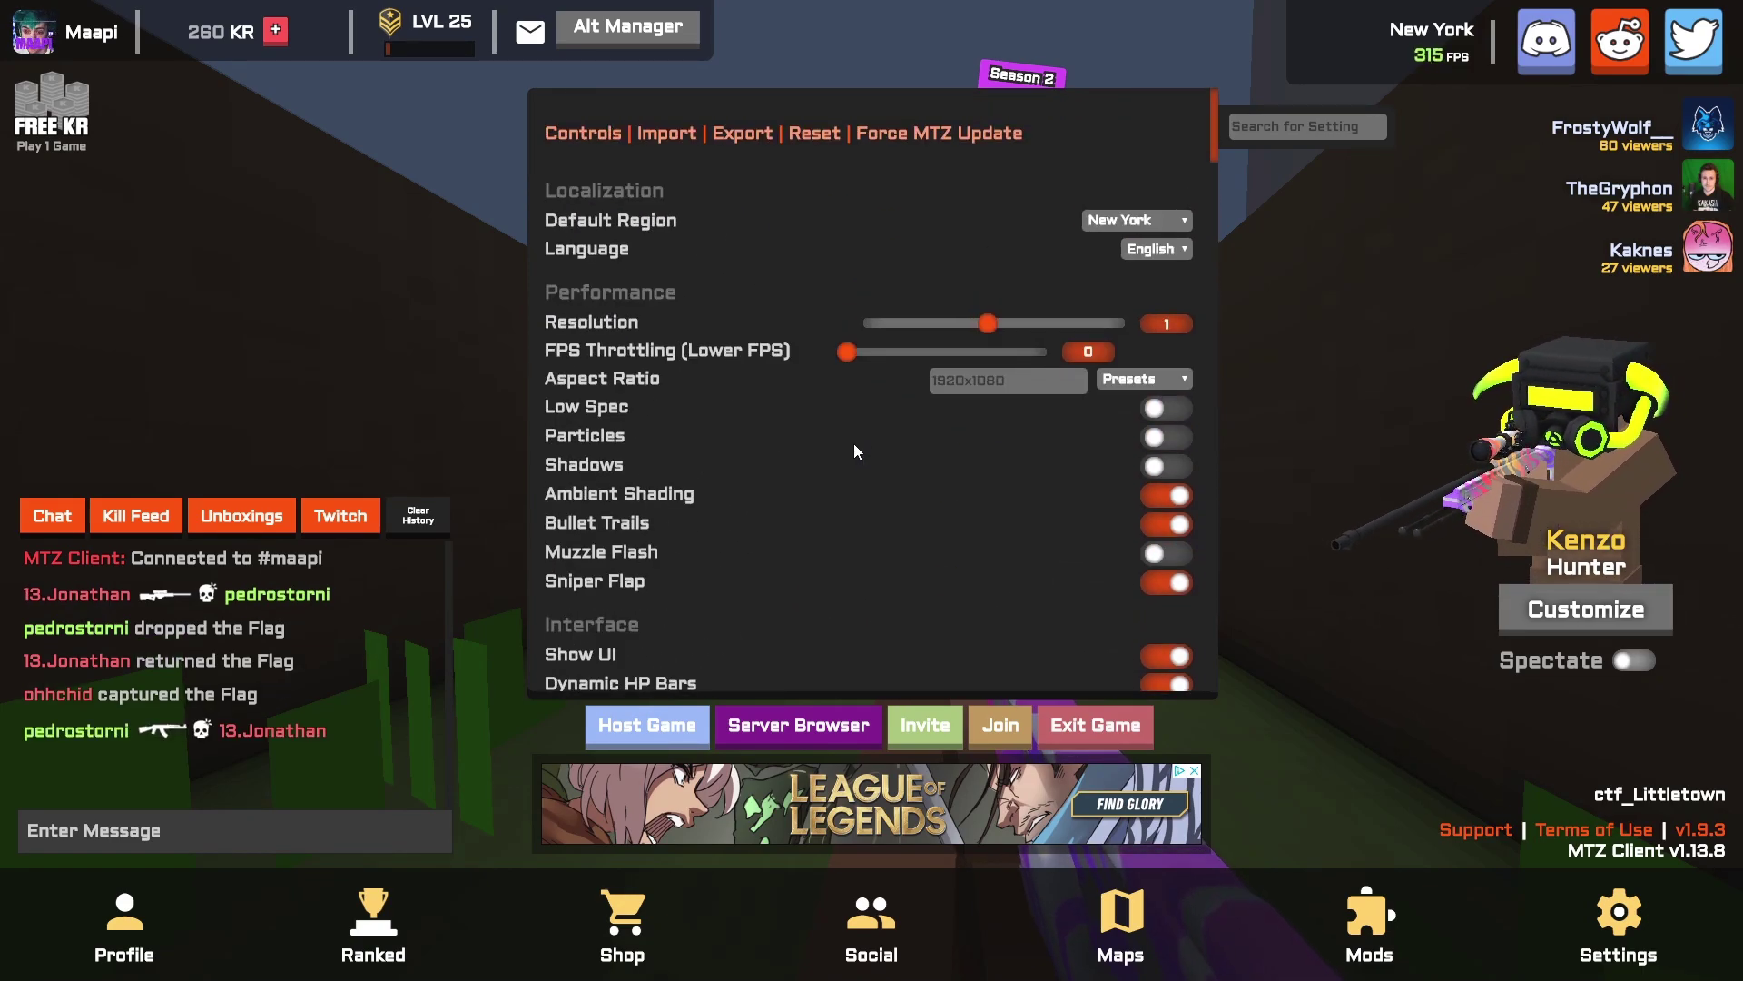
scroll(853, 451, "down", 3)
scroll(868, 236, "up", 2)
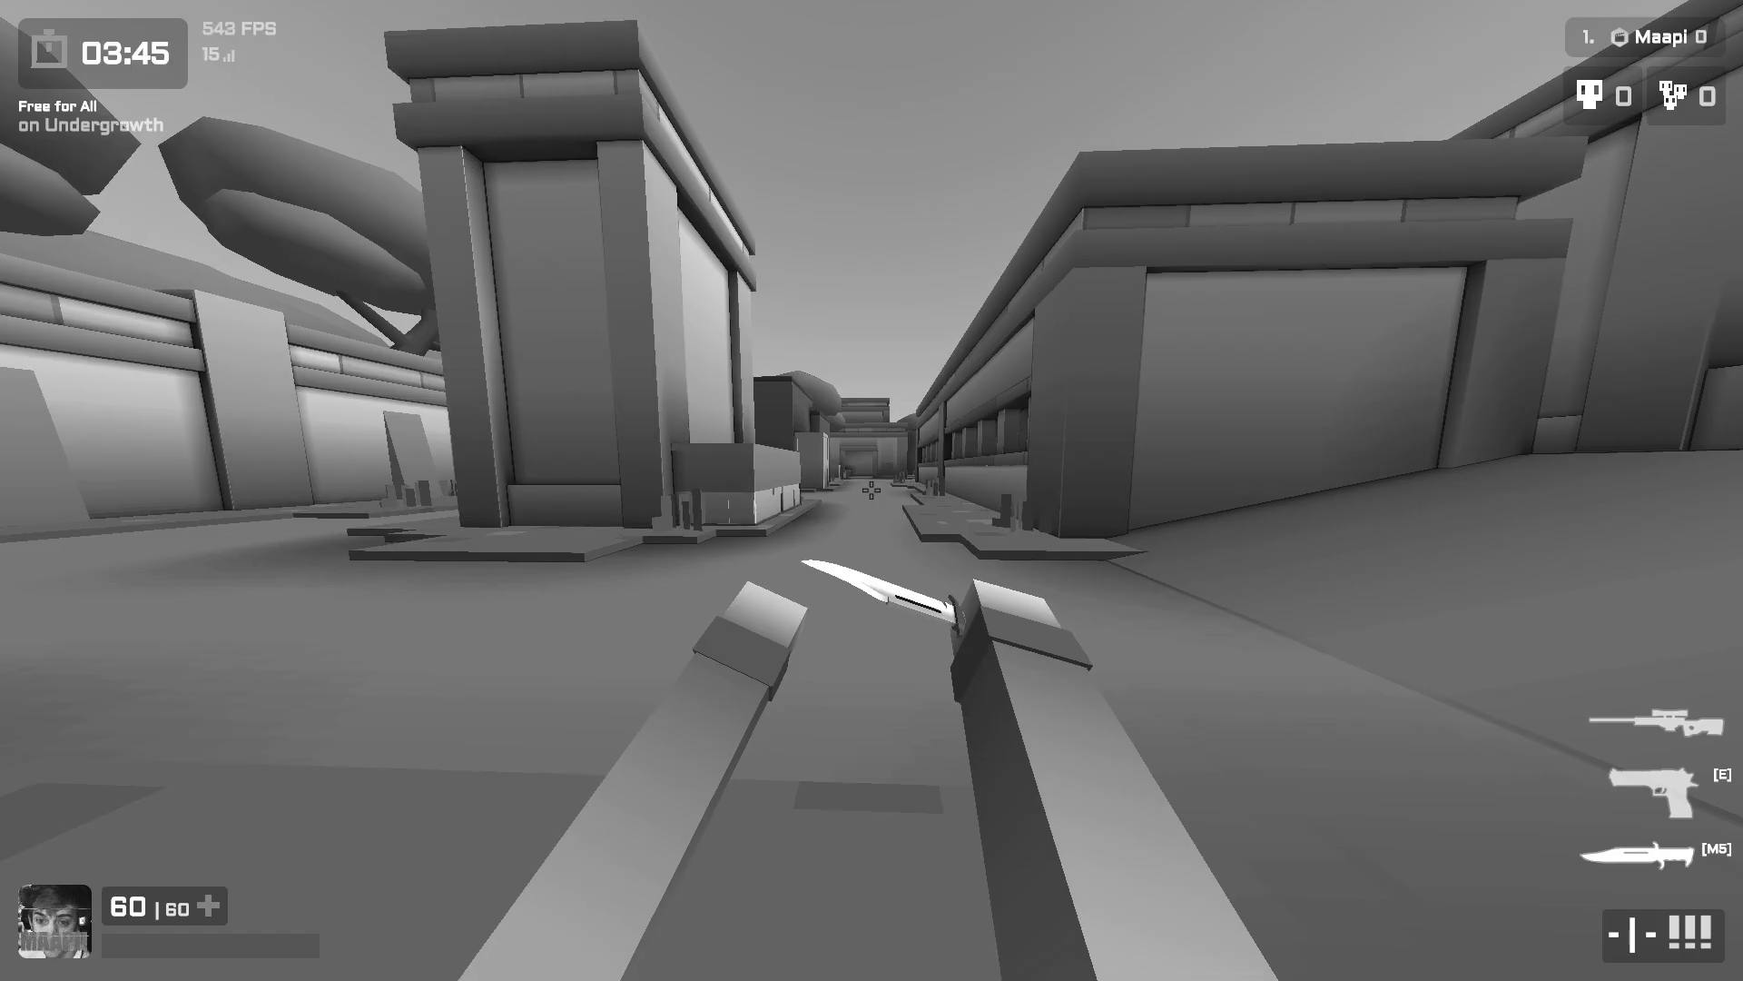
Run through the Undergrowth map's paths, courtyard and covered passage with the knife to check the frame rate
key("w")
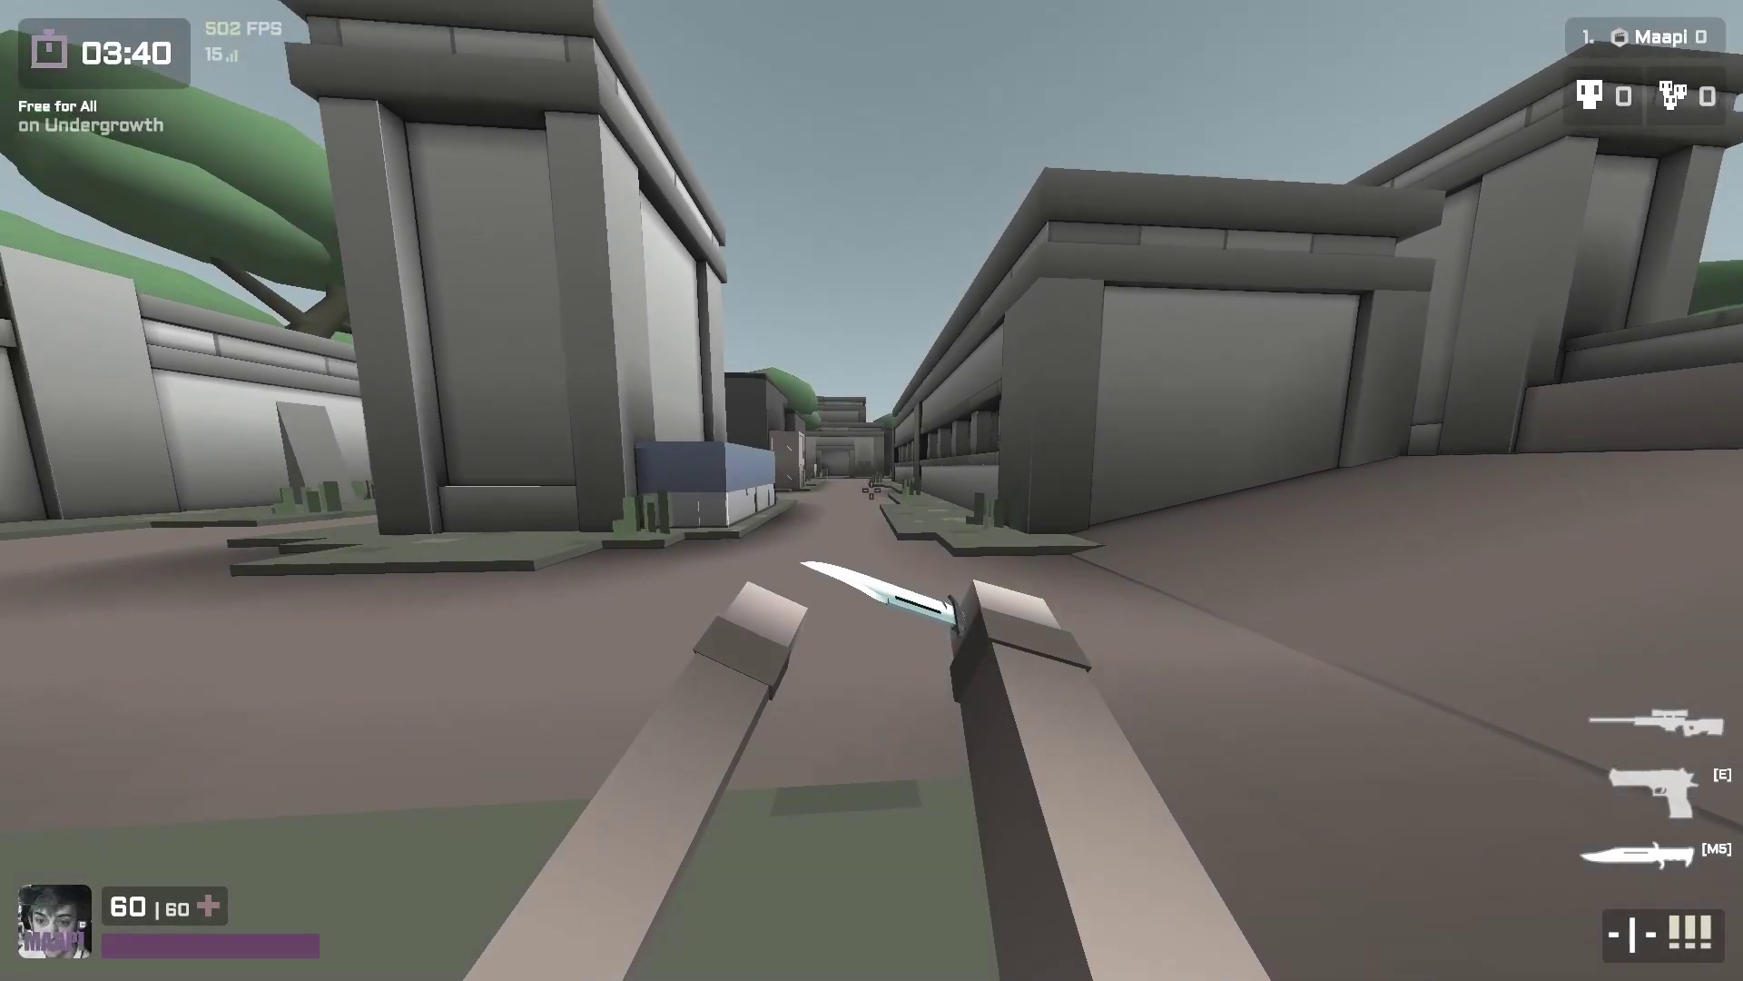
key("w")
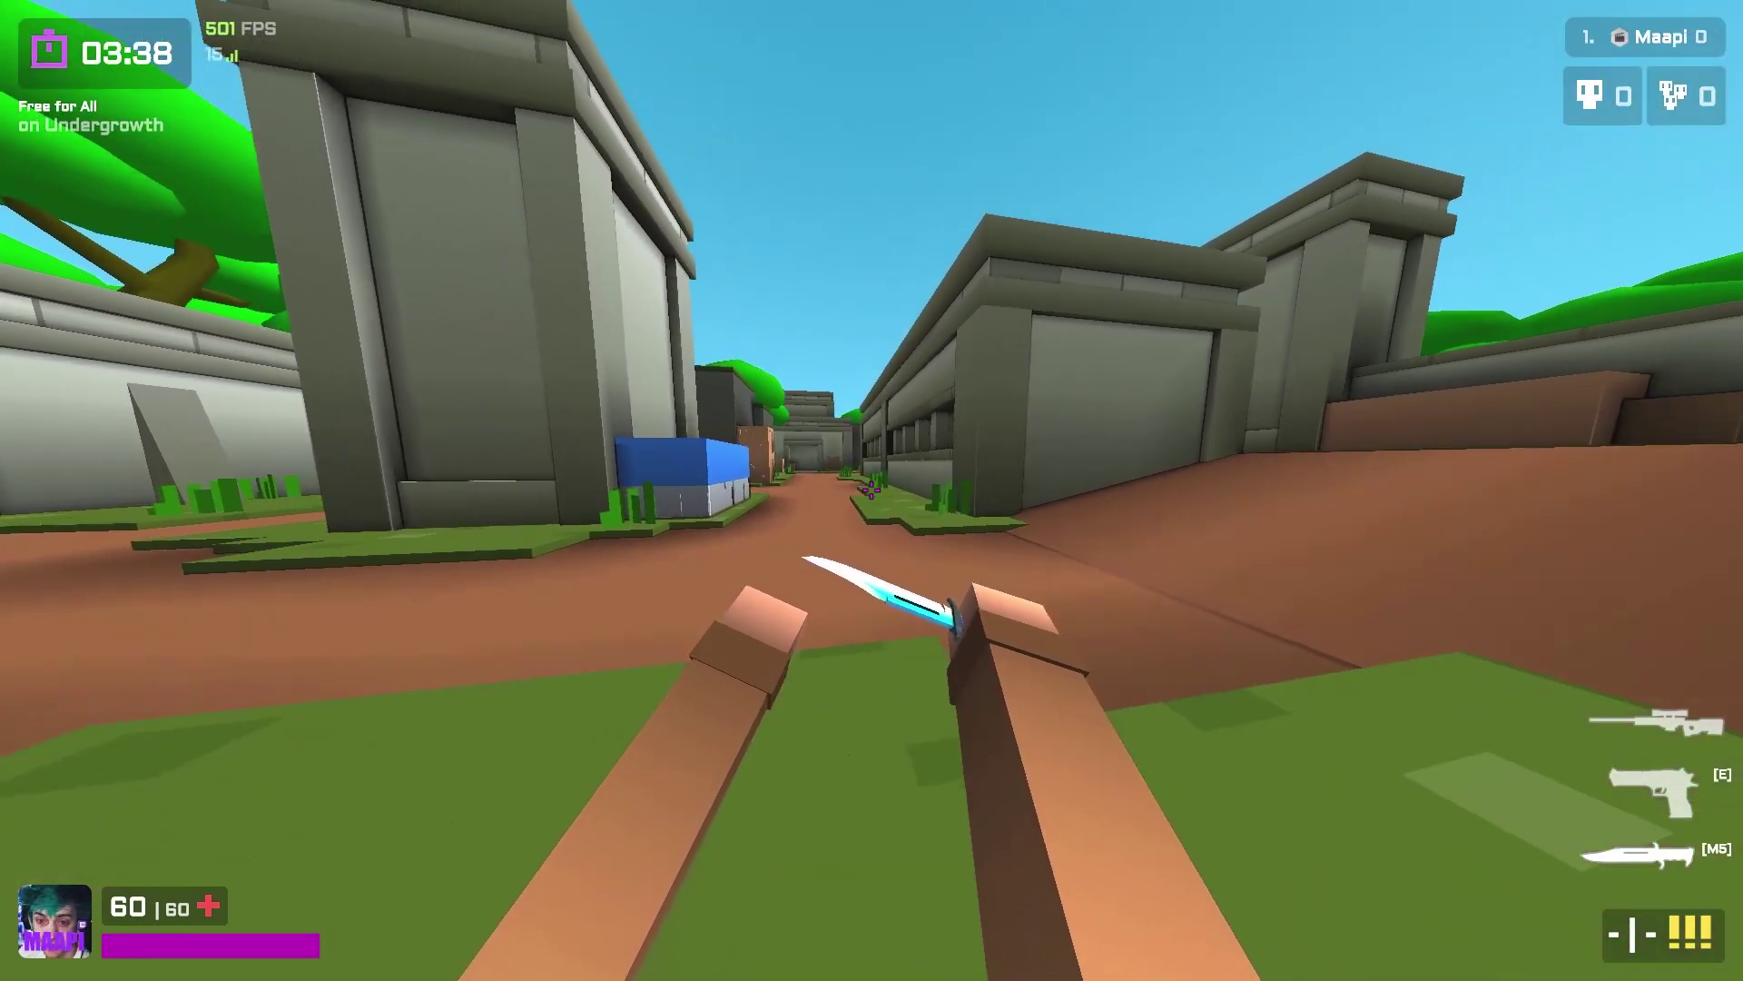
key("w")
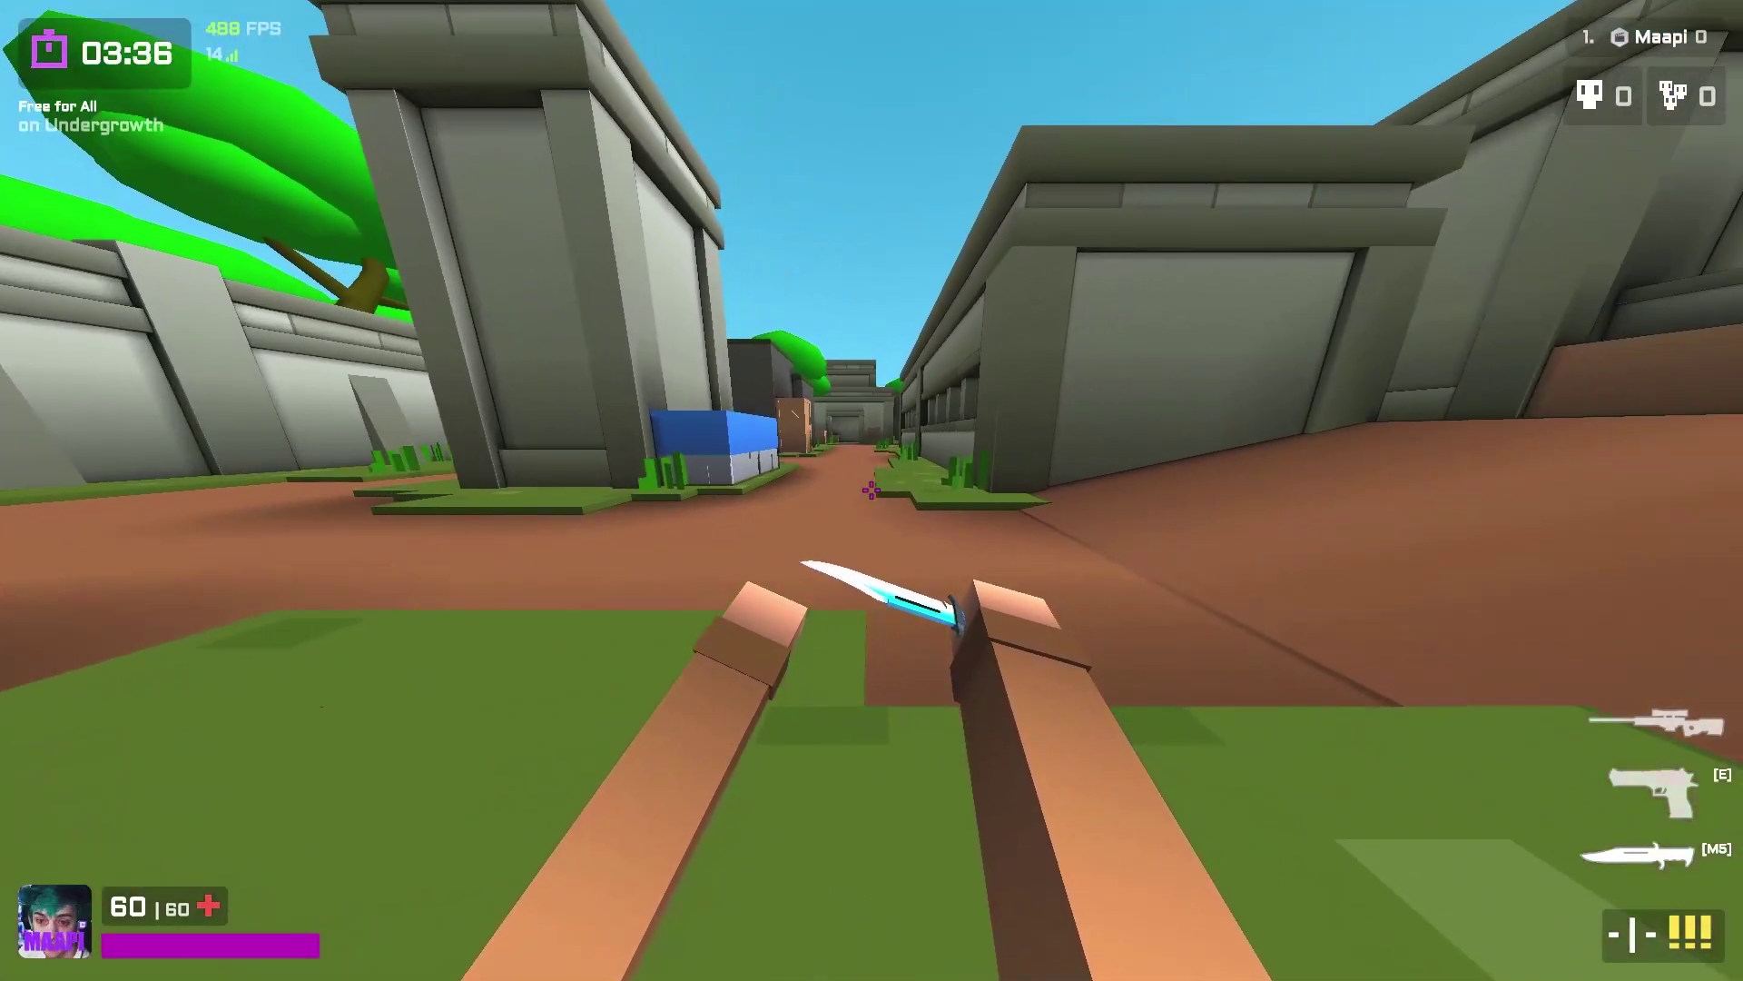
key("w")
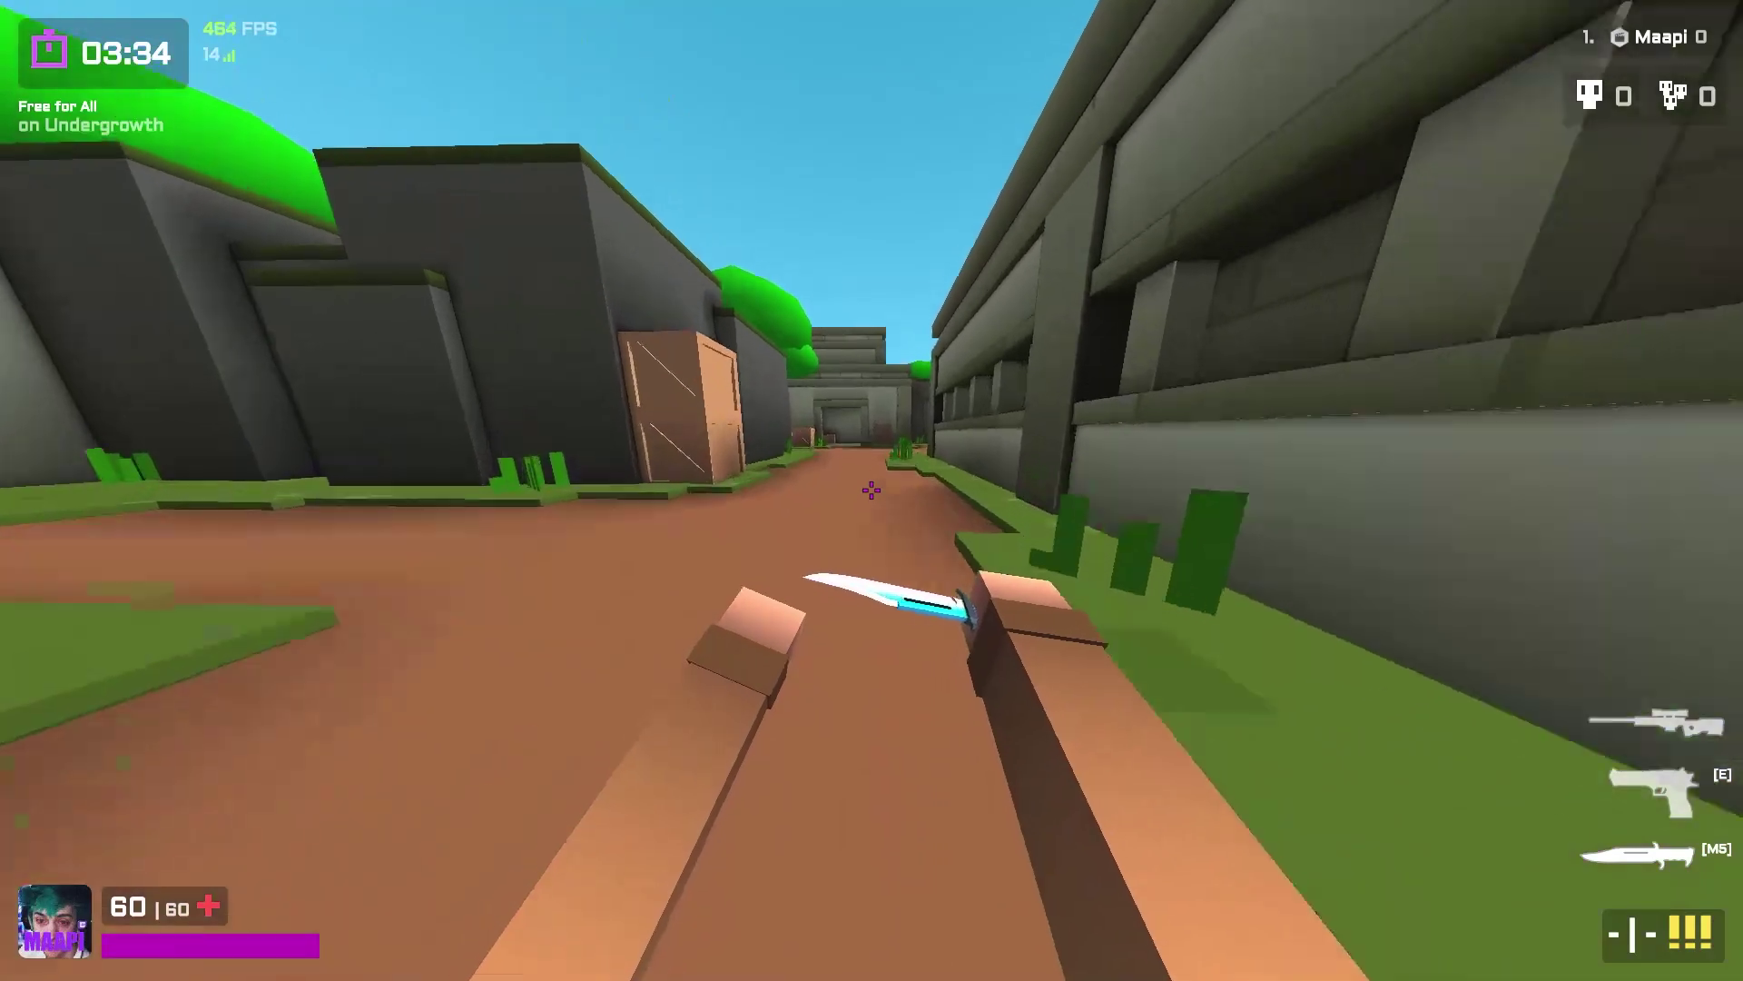
key("w")
key("w")
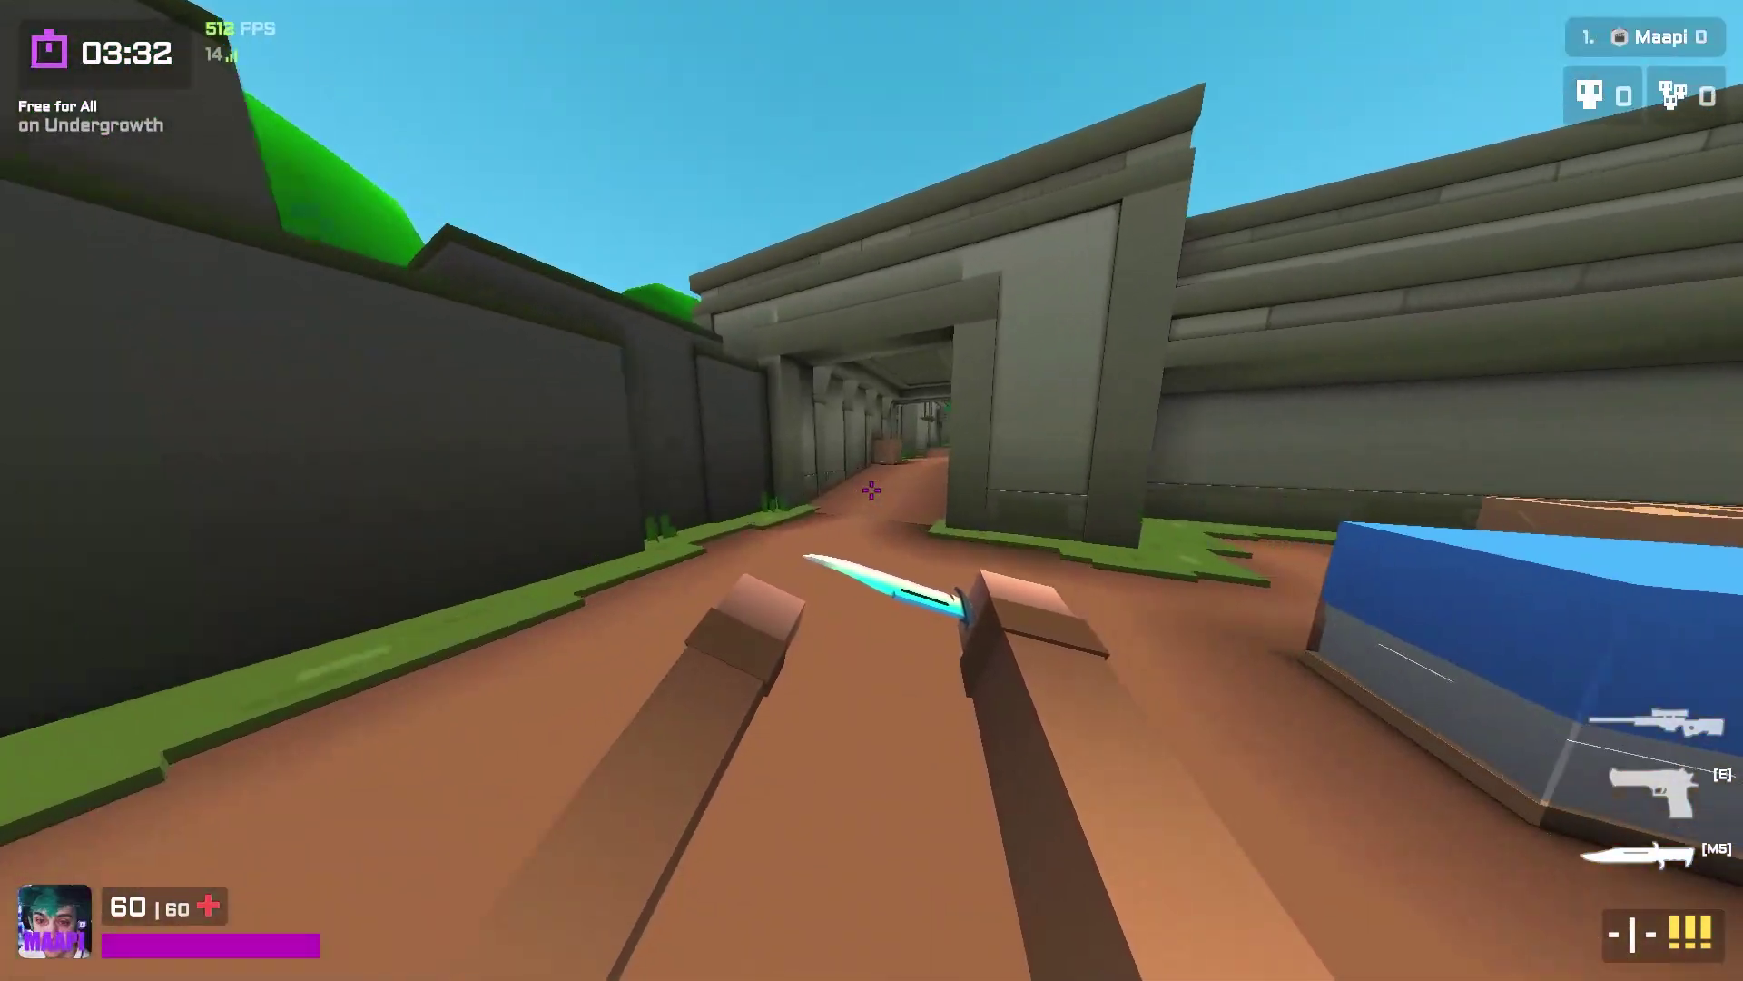
key("w")
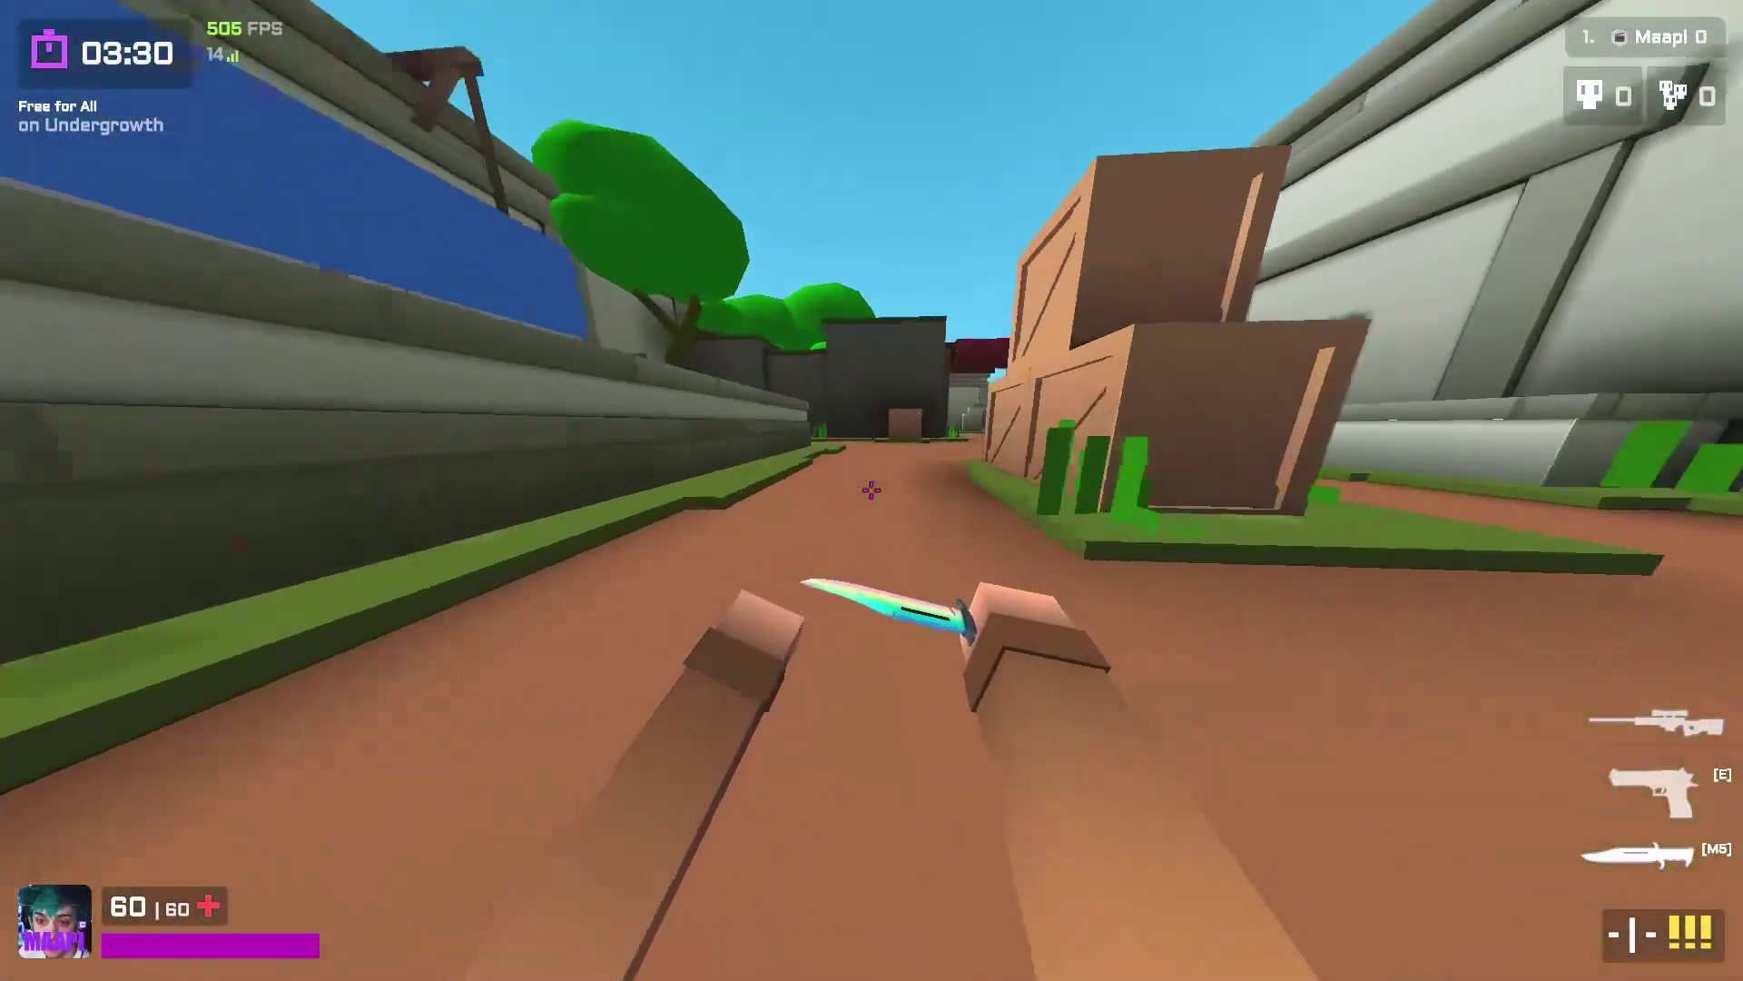
key("w")
key("w")
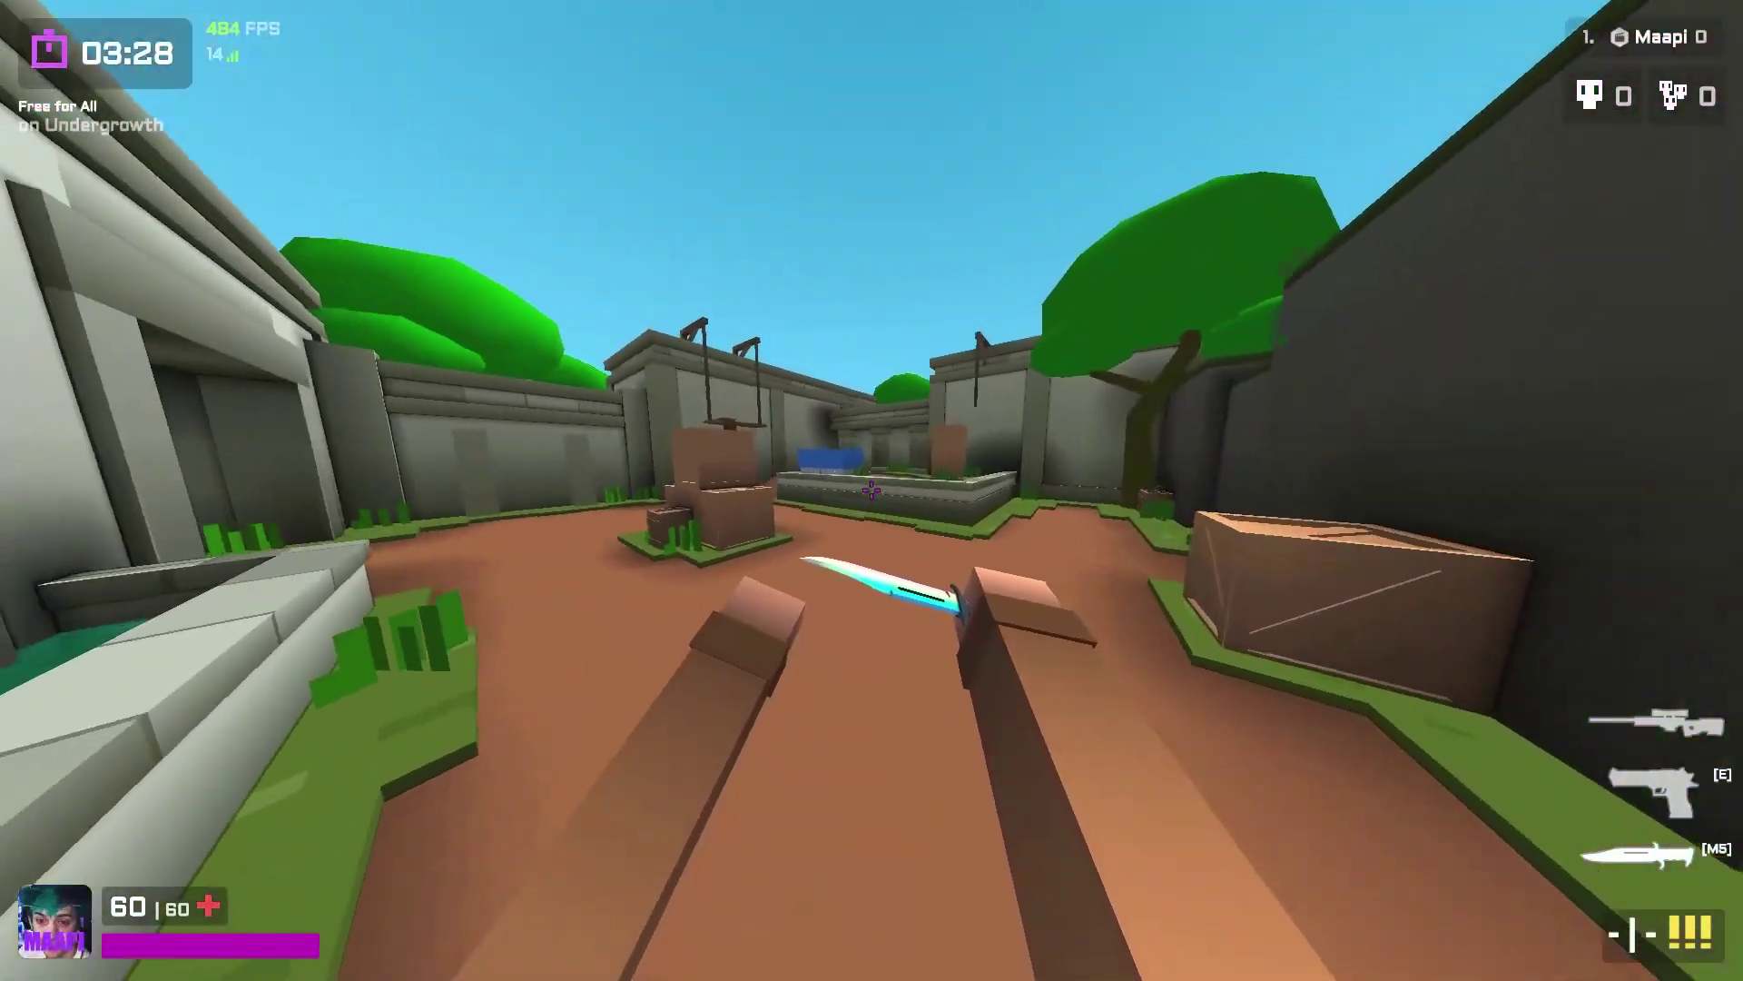
key("w")
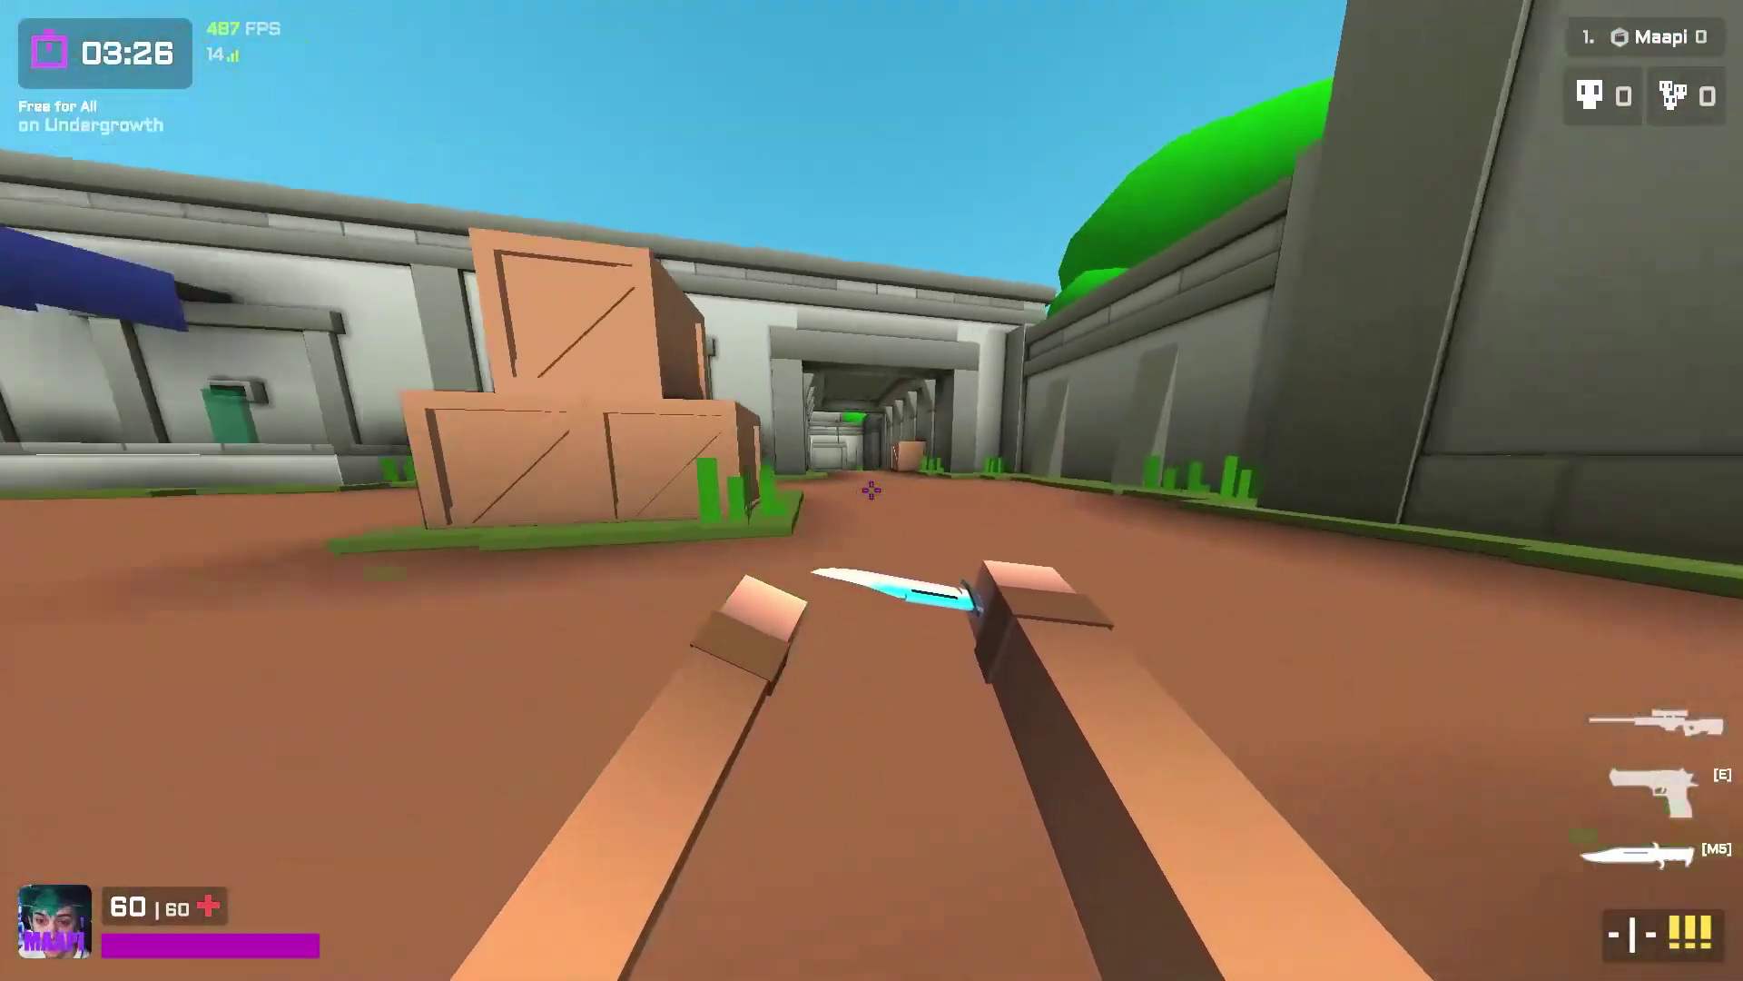
key("w")
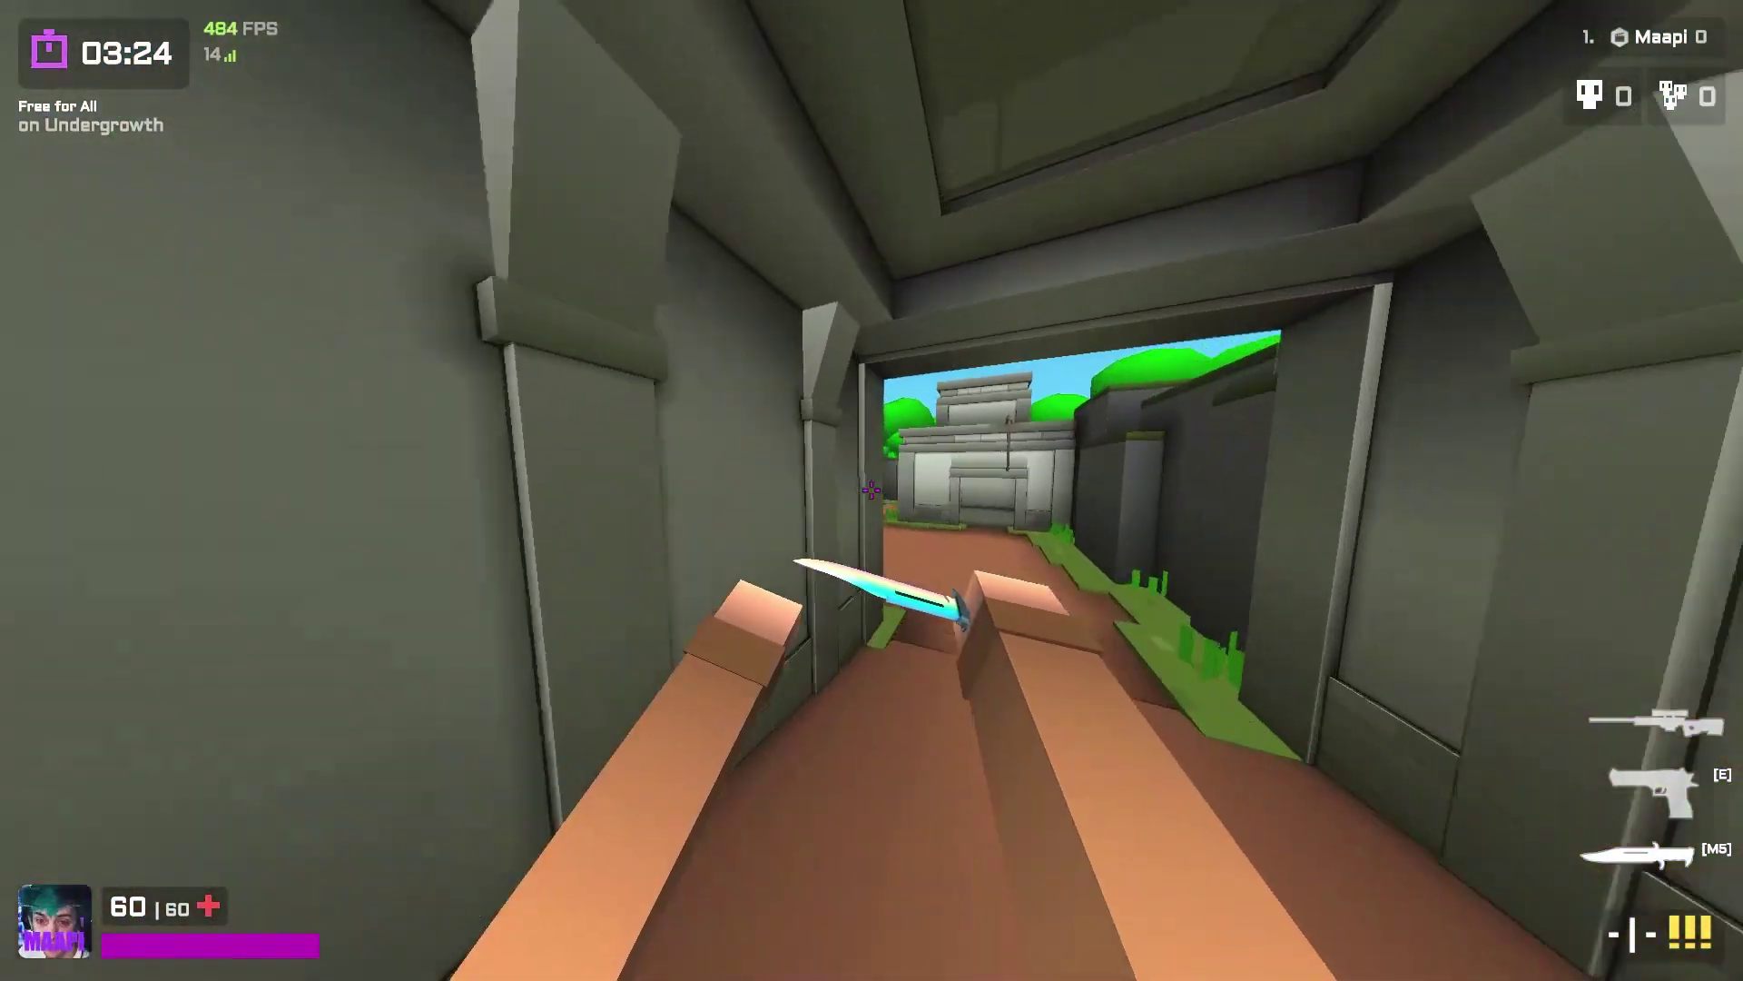
key("w")
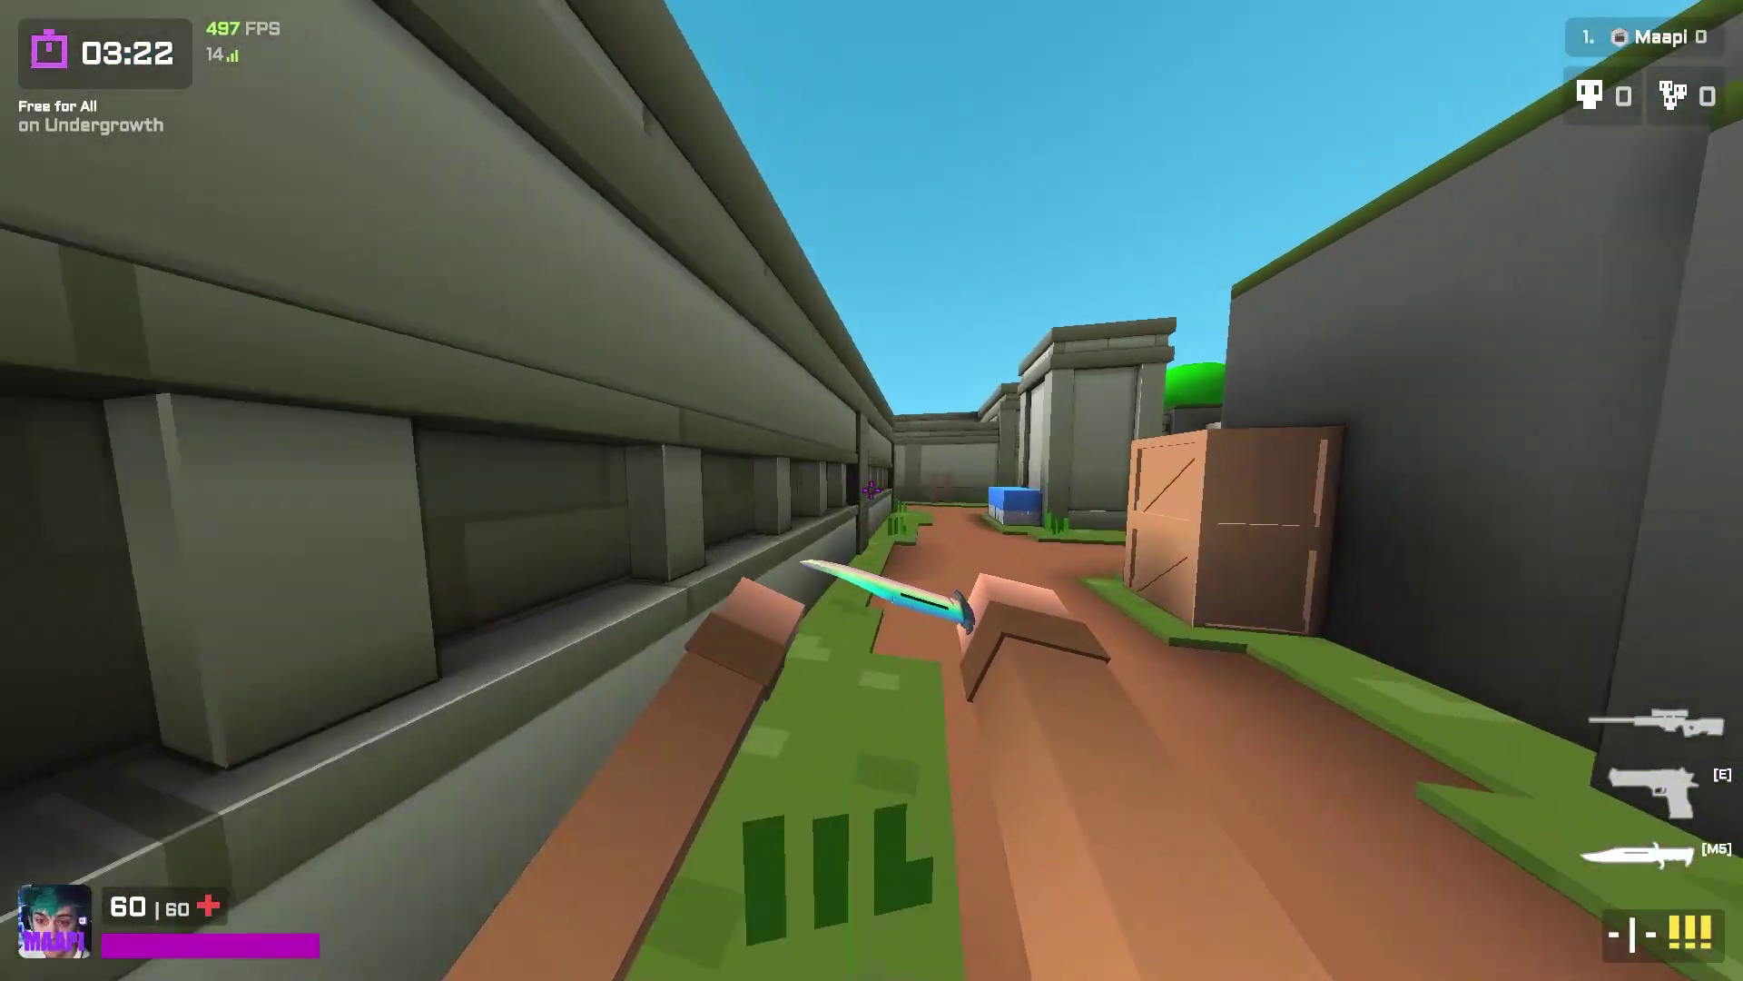
key("w")
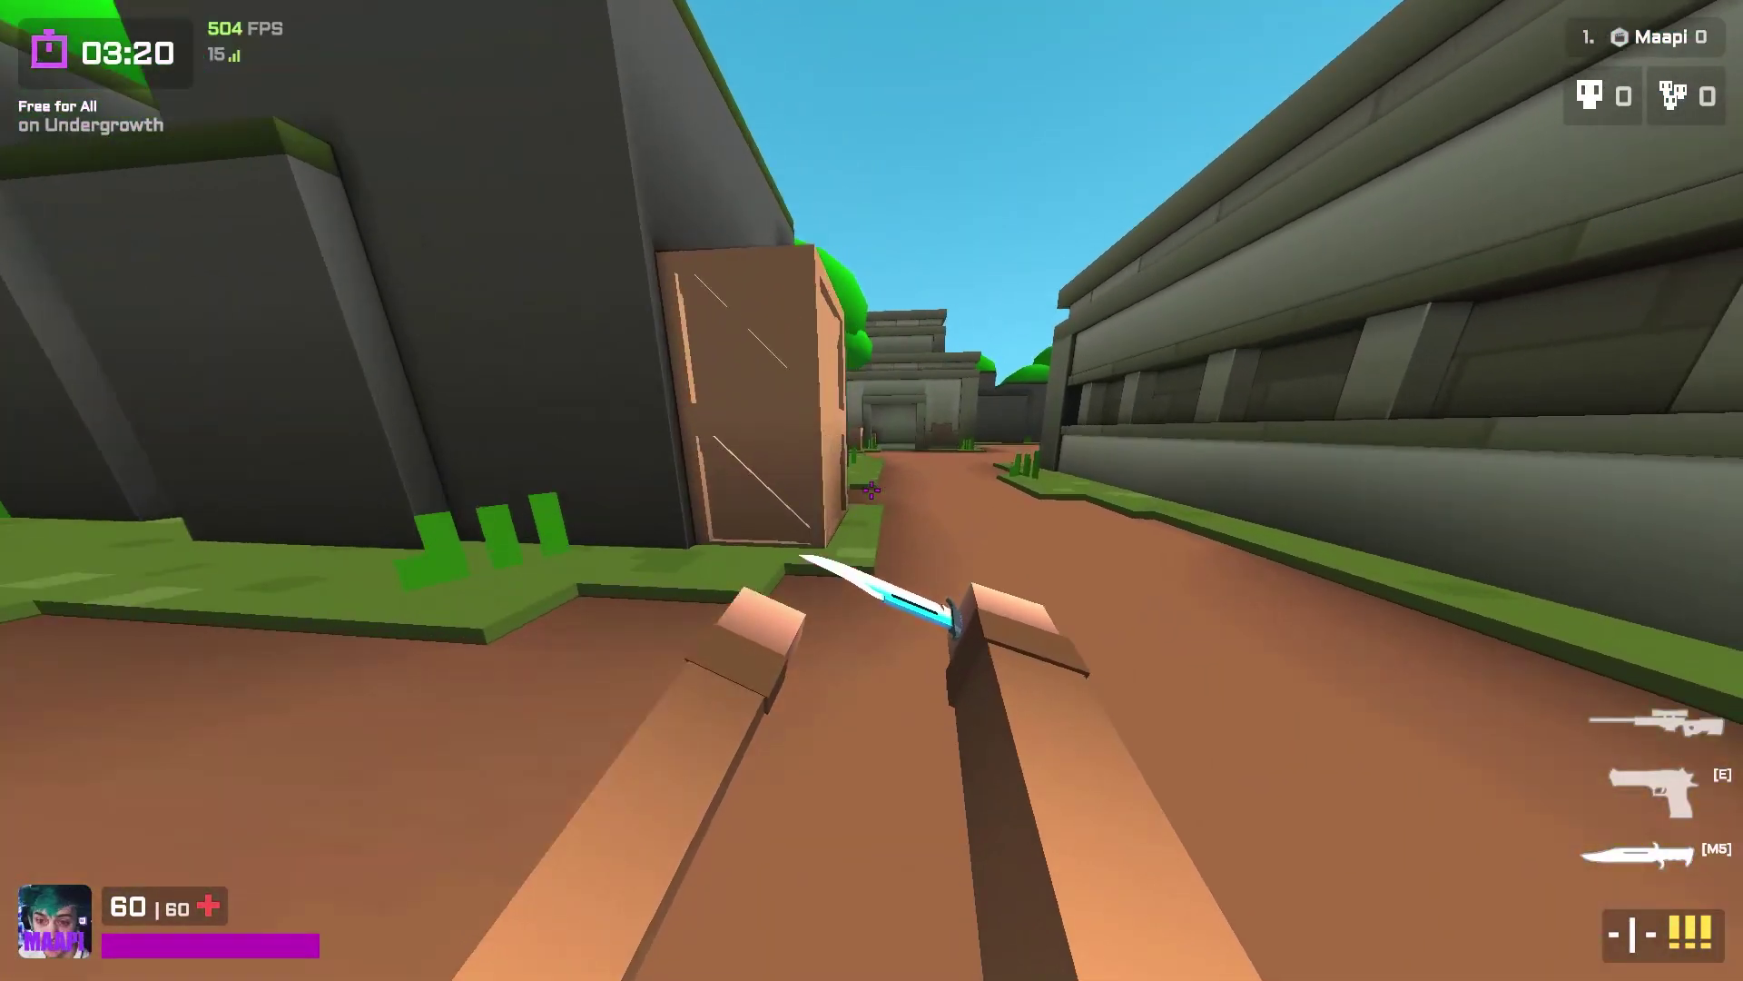
key("w")
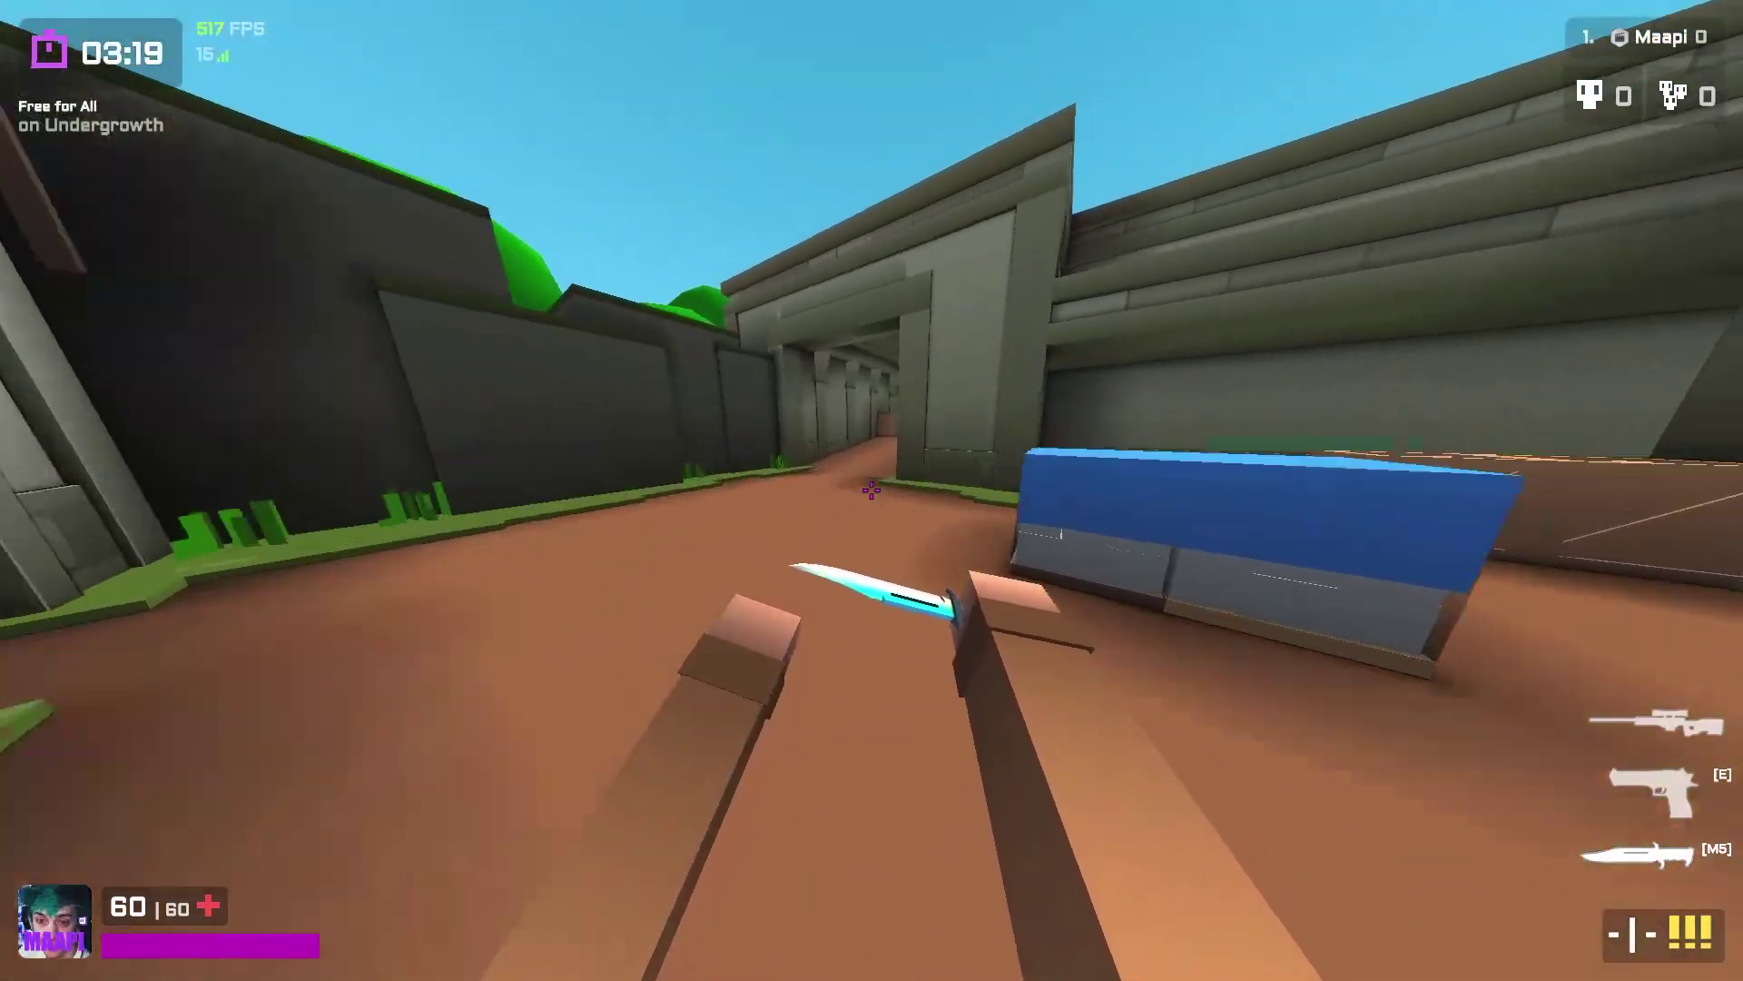
key("w")
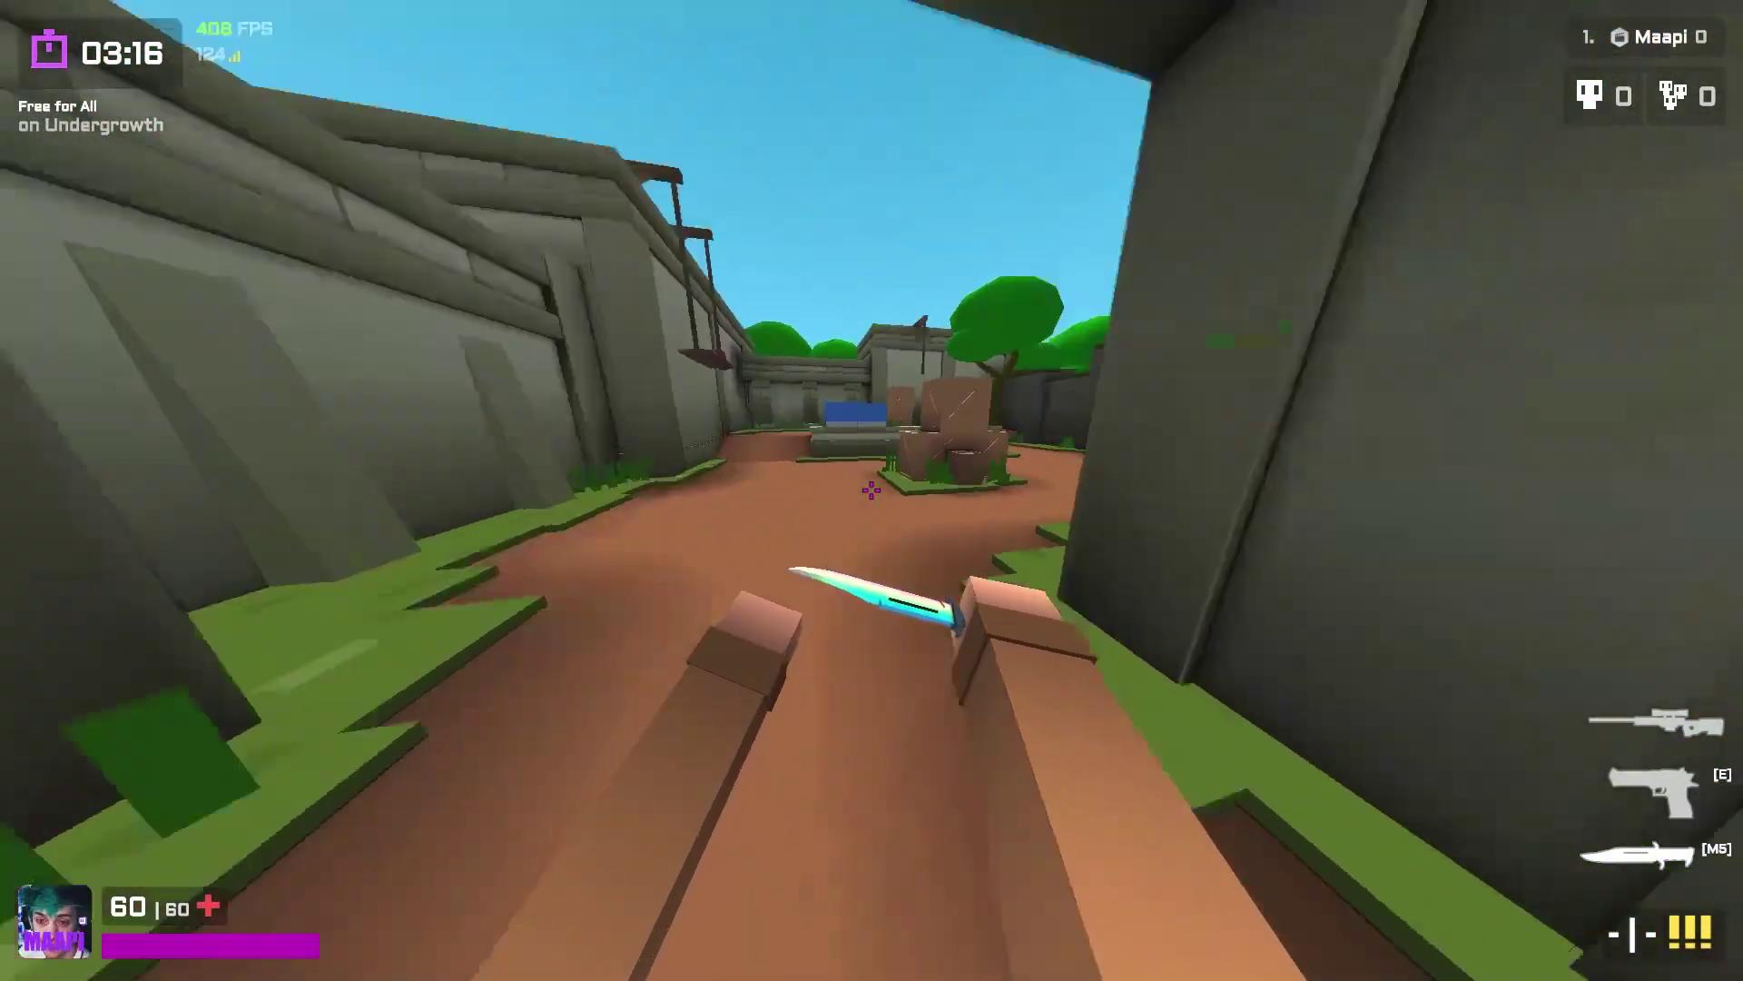
key("w")
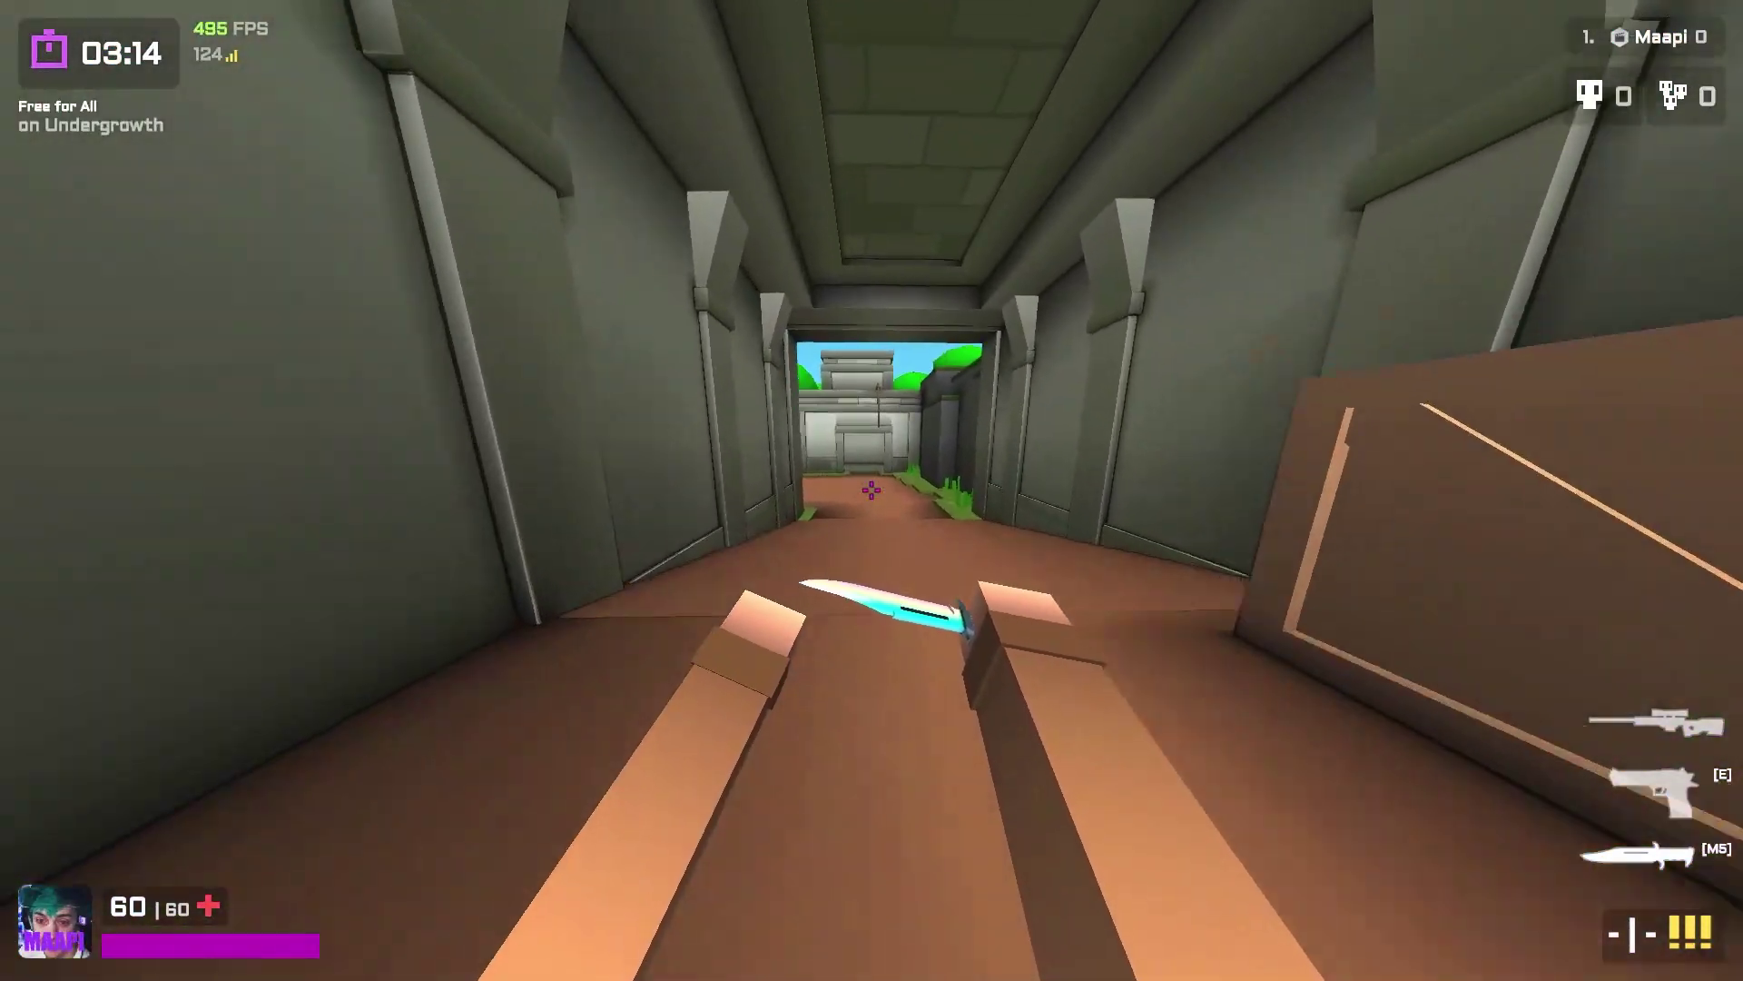
Switch to the sniper rifle and run another lap of the Undergrowth map to check the frame rate
key("1")
key("w")
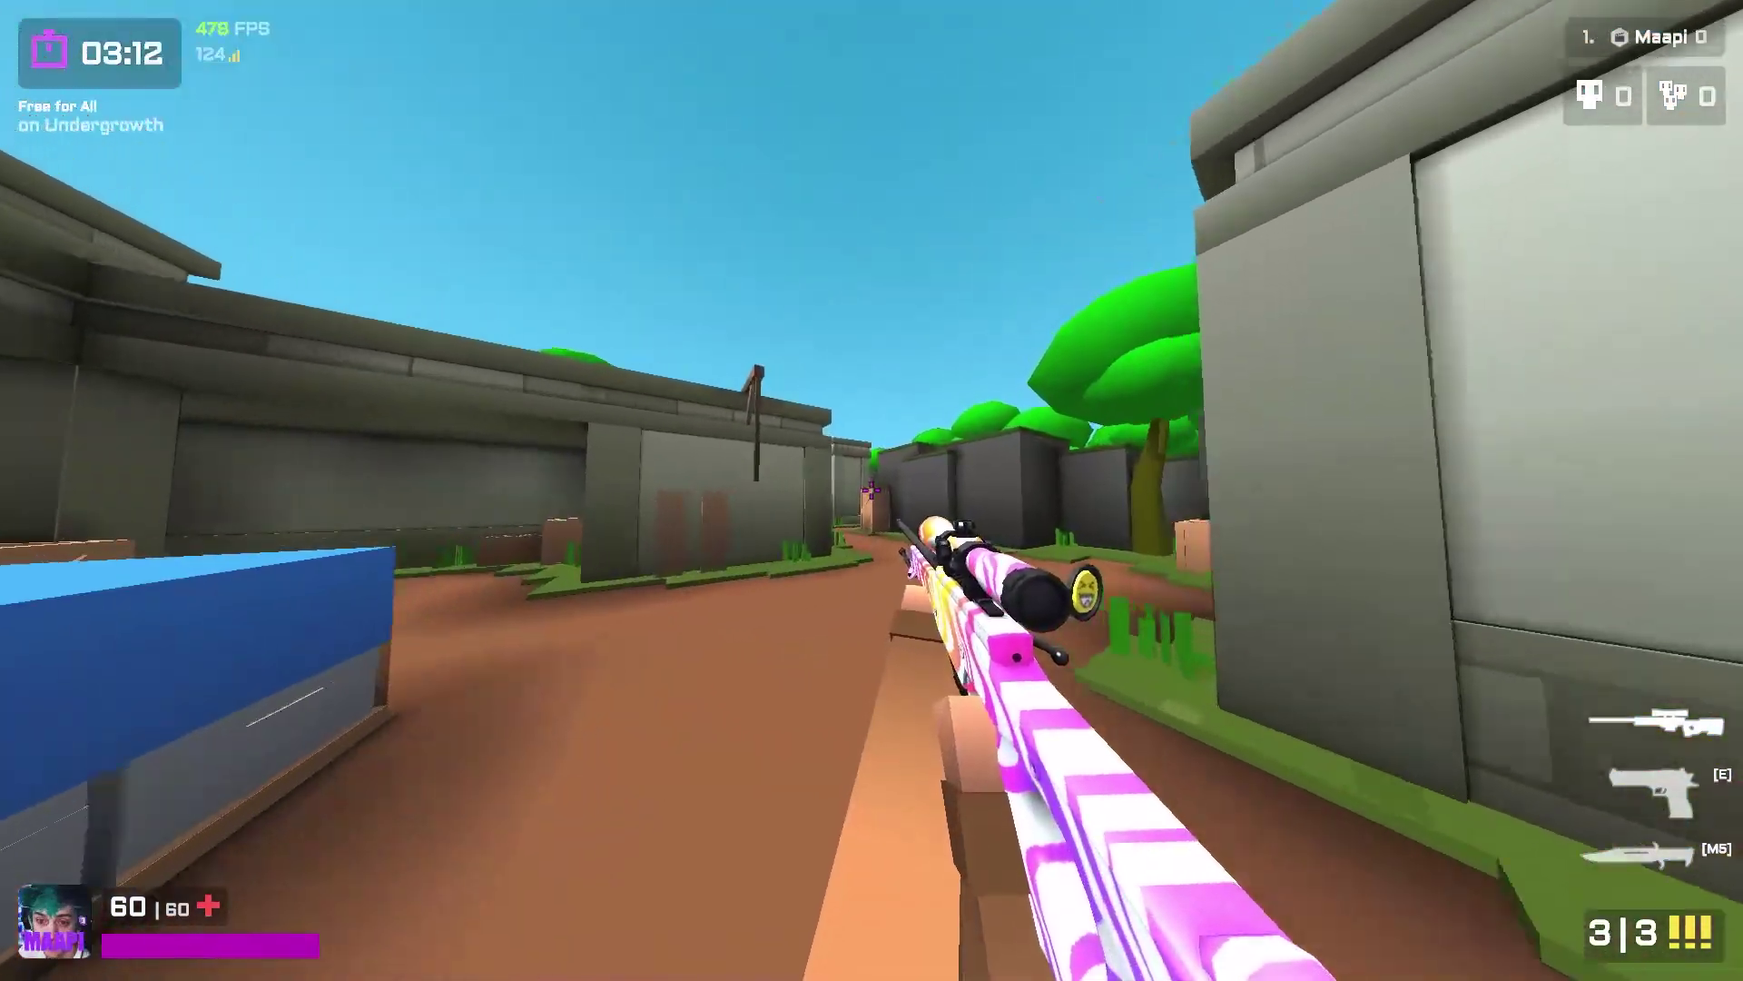
key("w")
key("w")
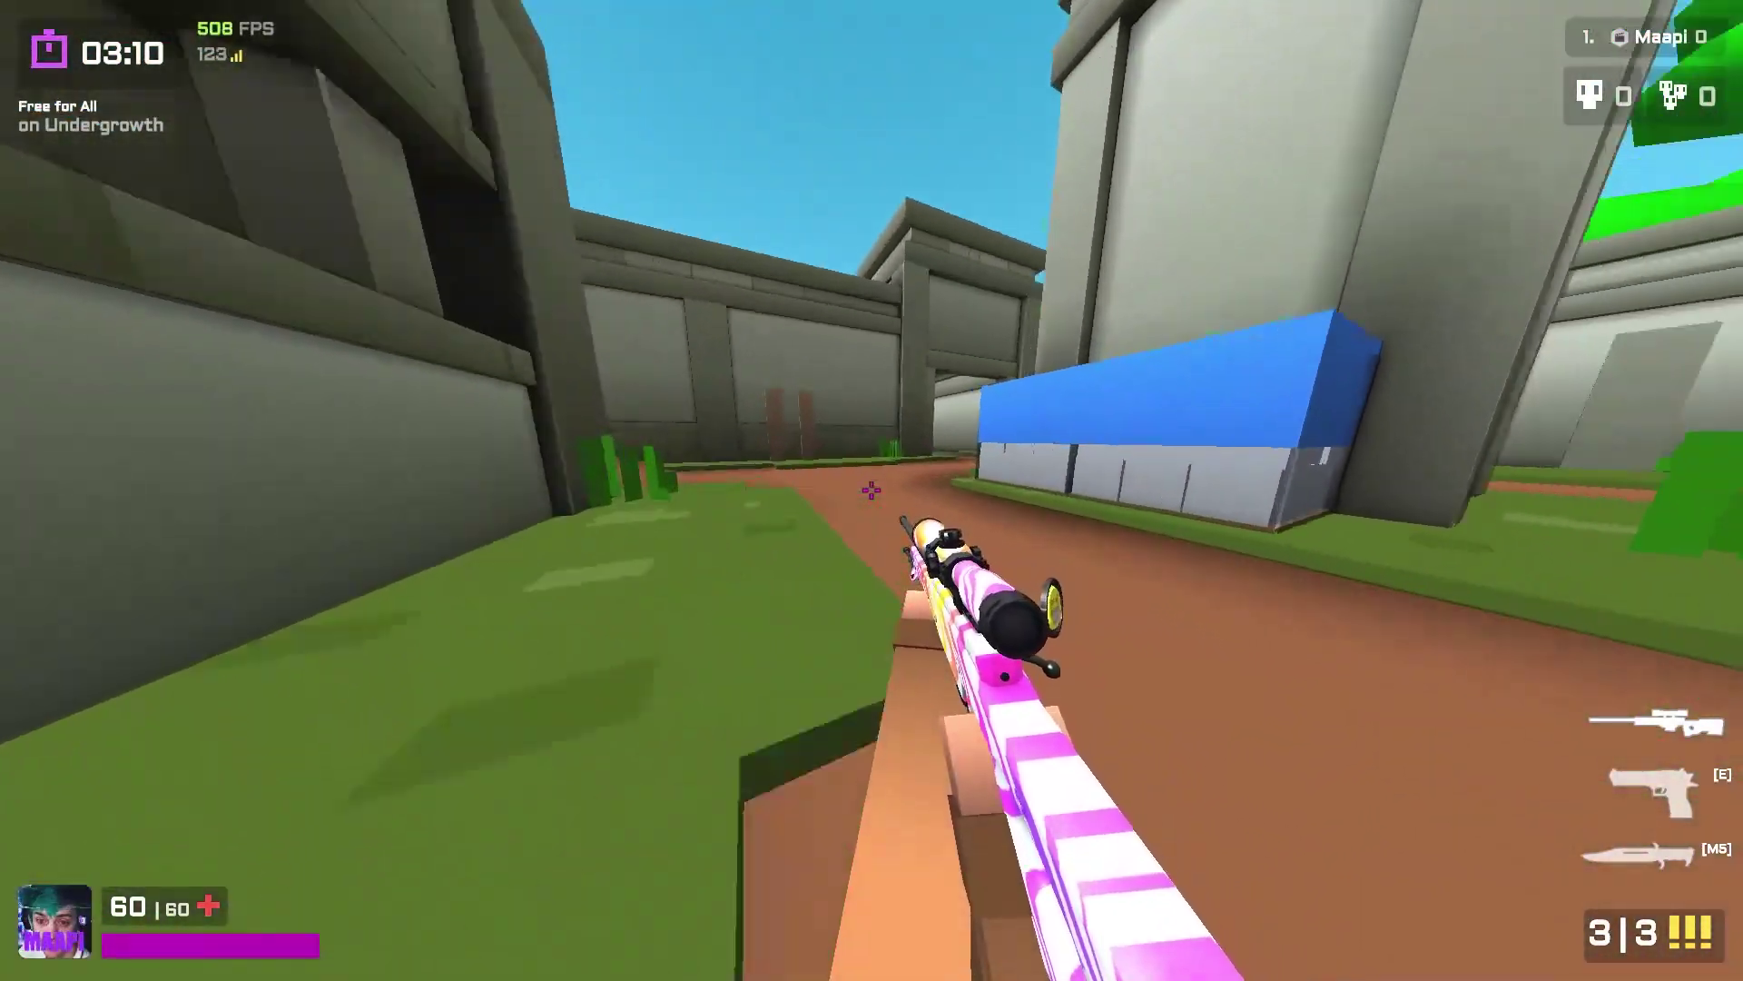
key("w")
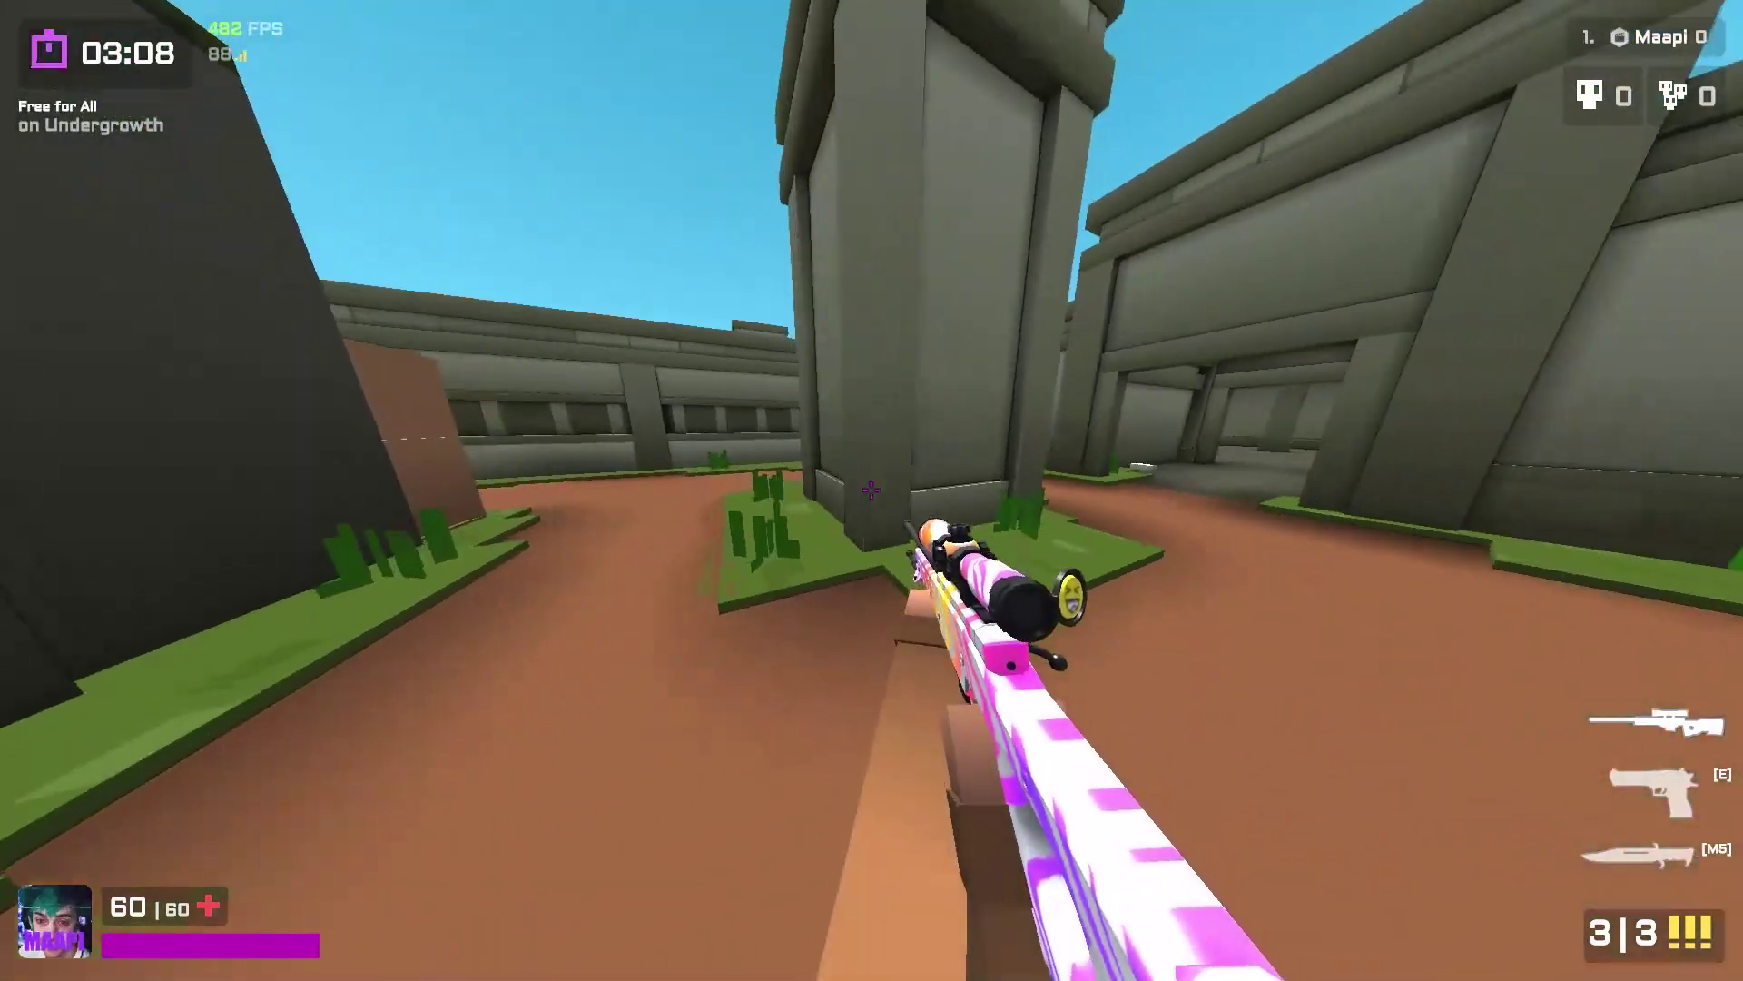
key("w")
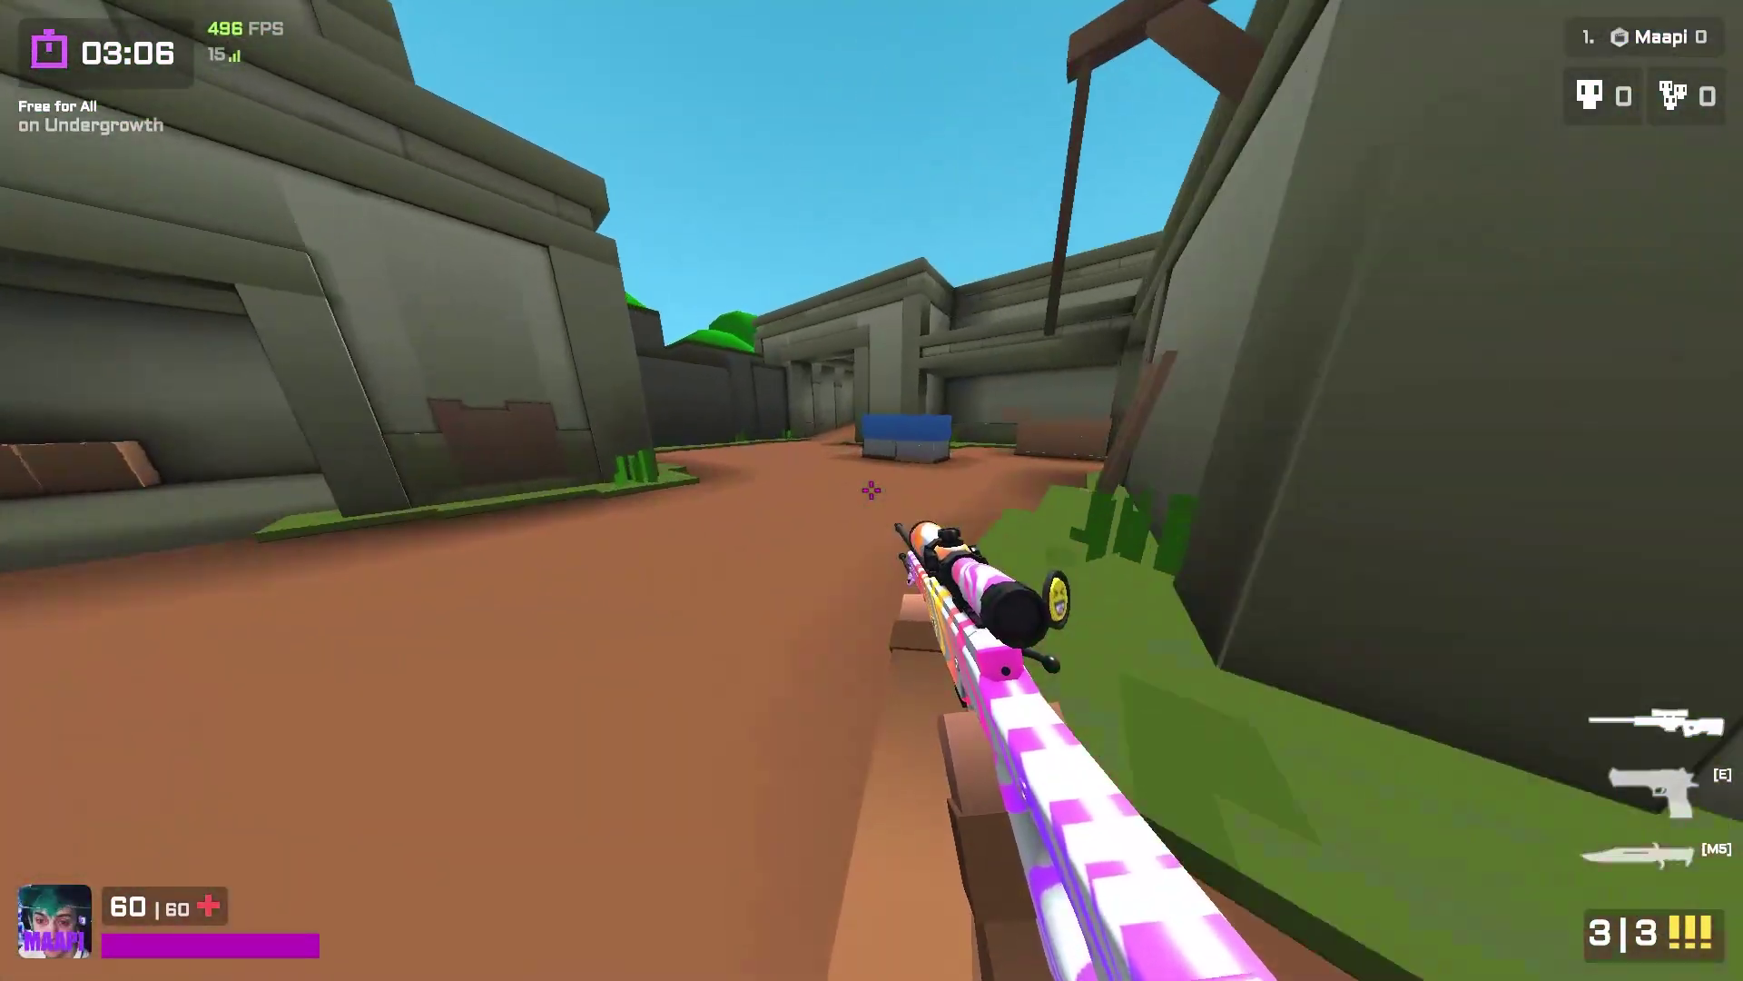
key("w")
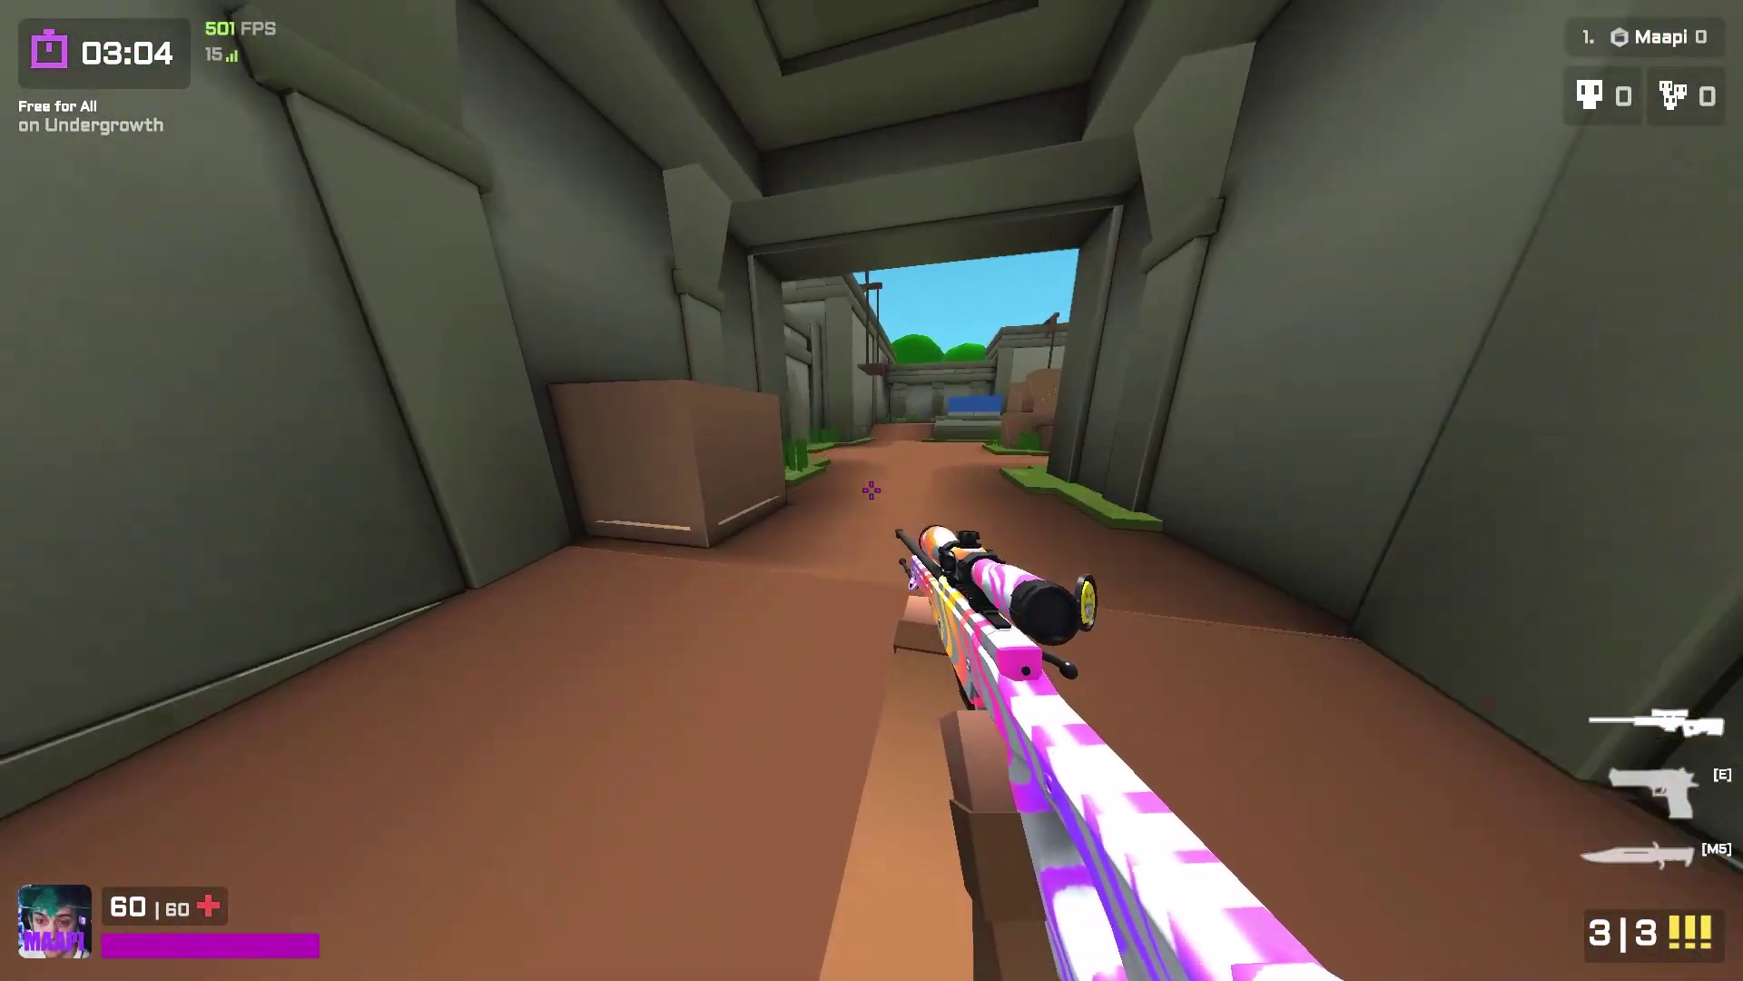
key("w")
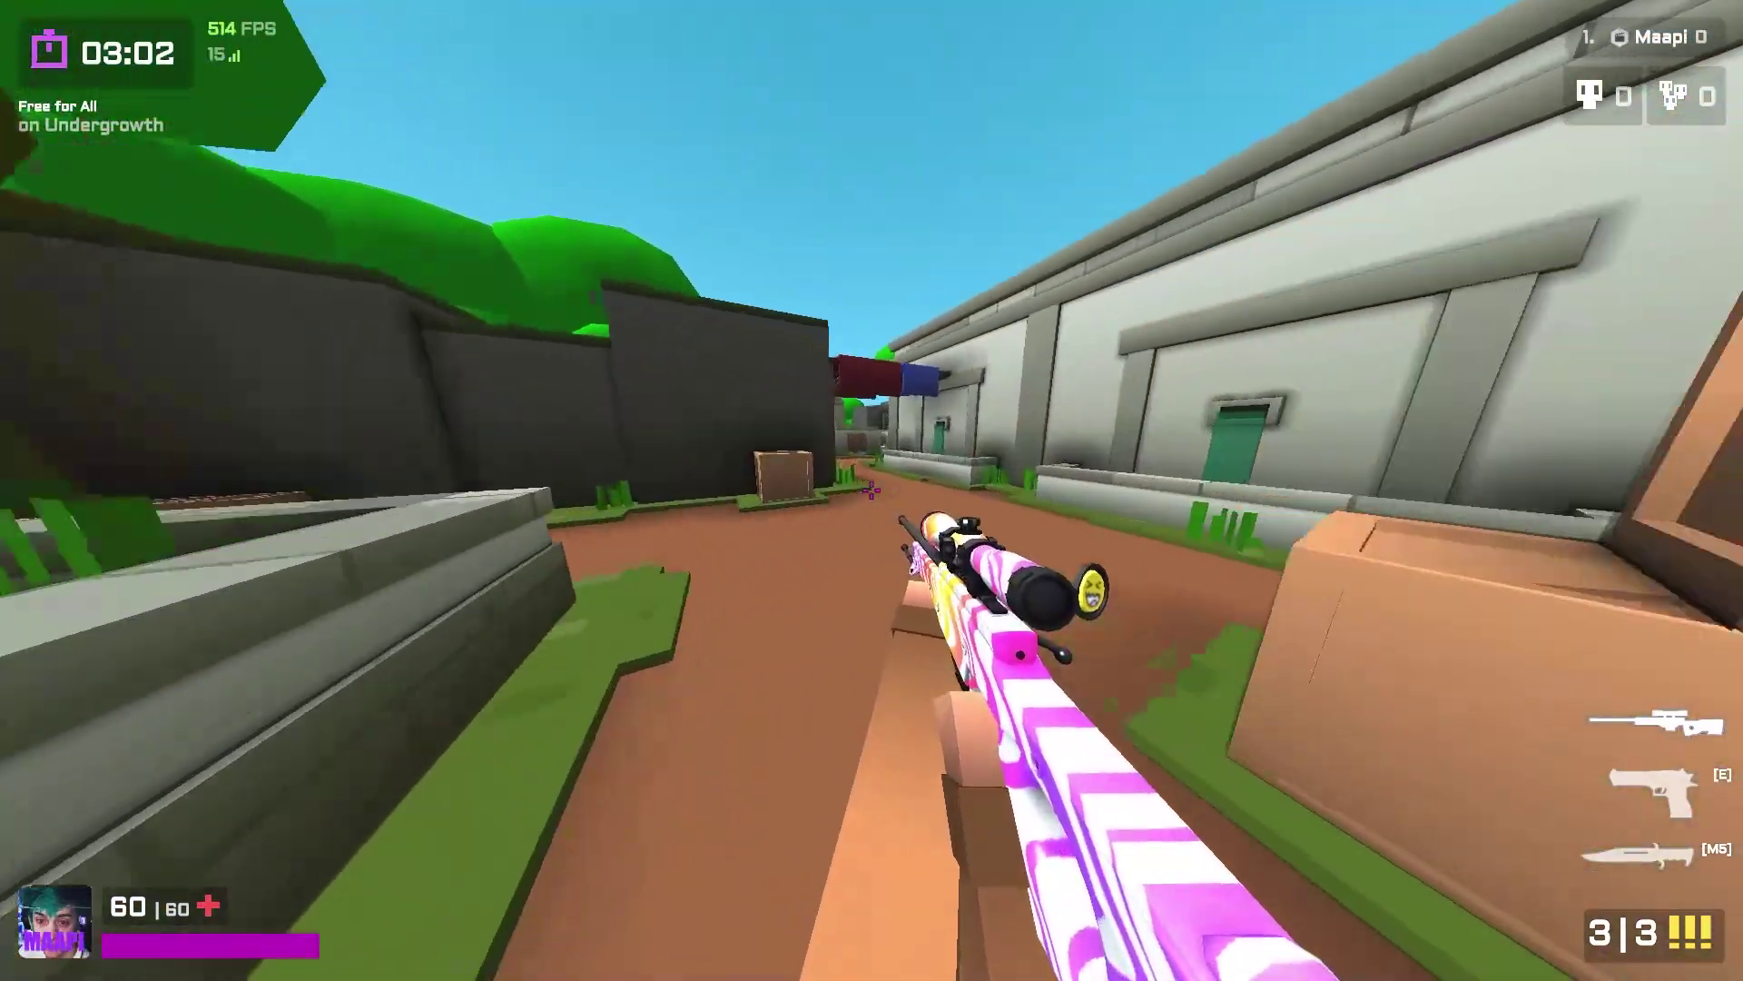
key("w")
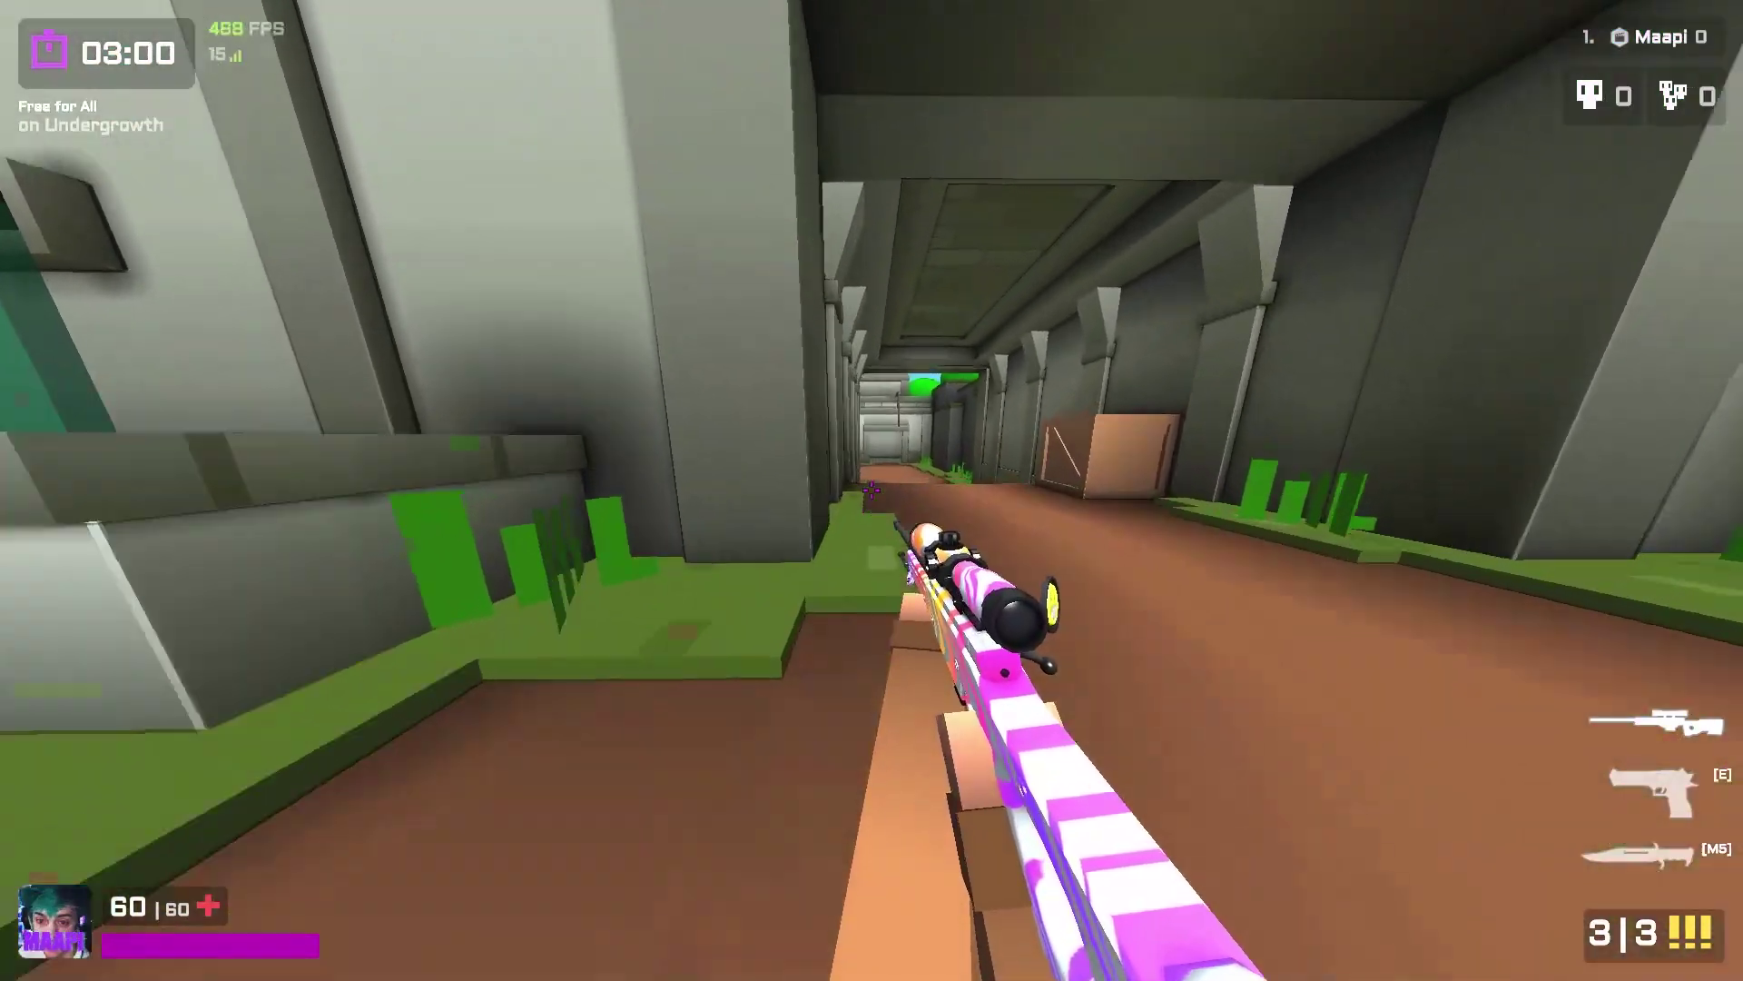
key("w")
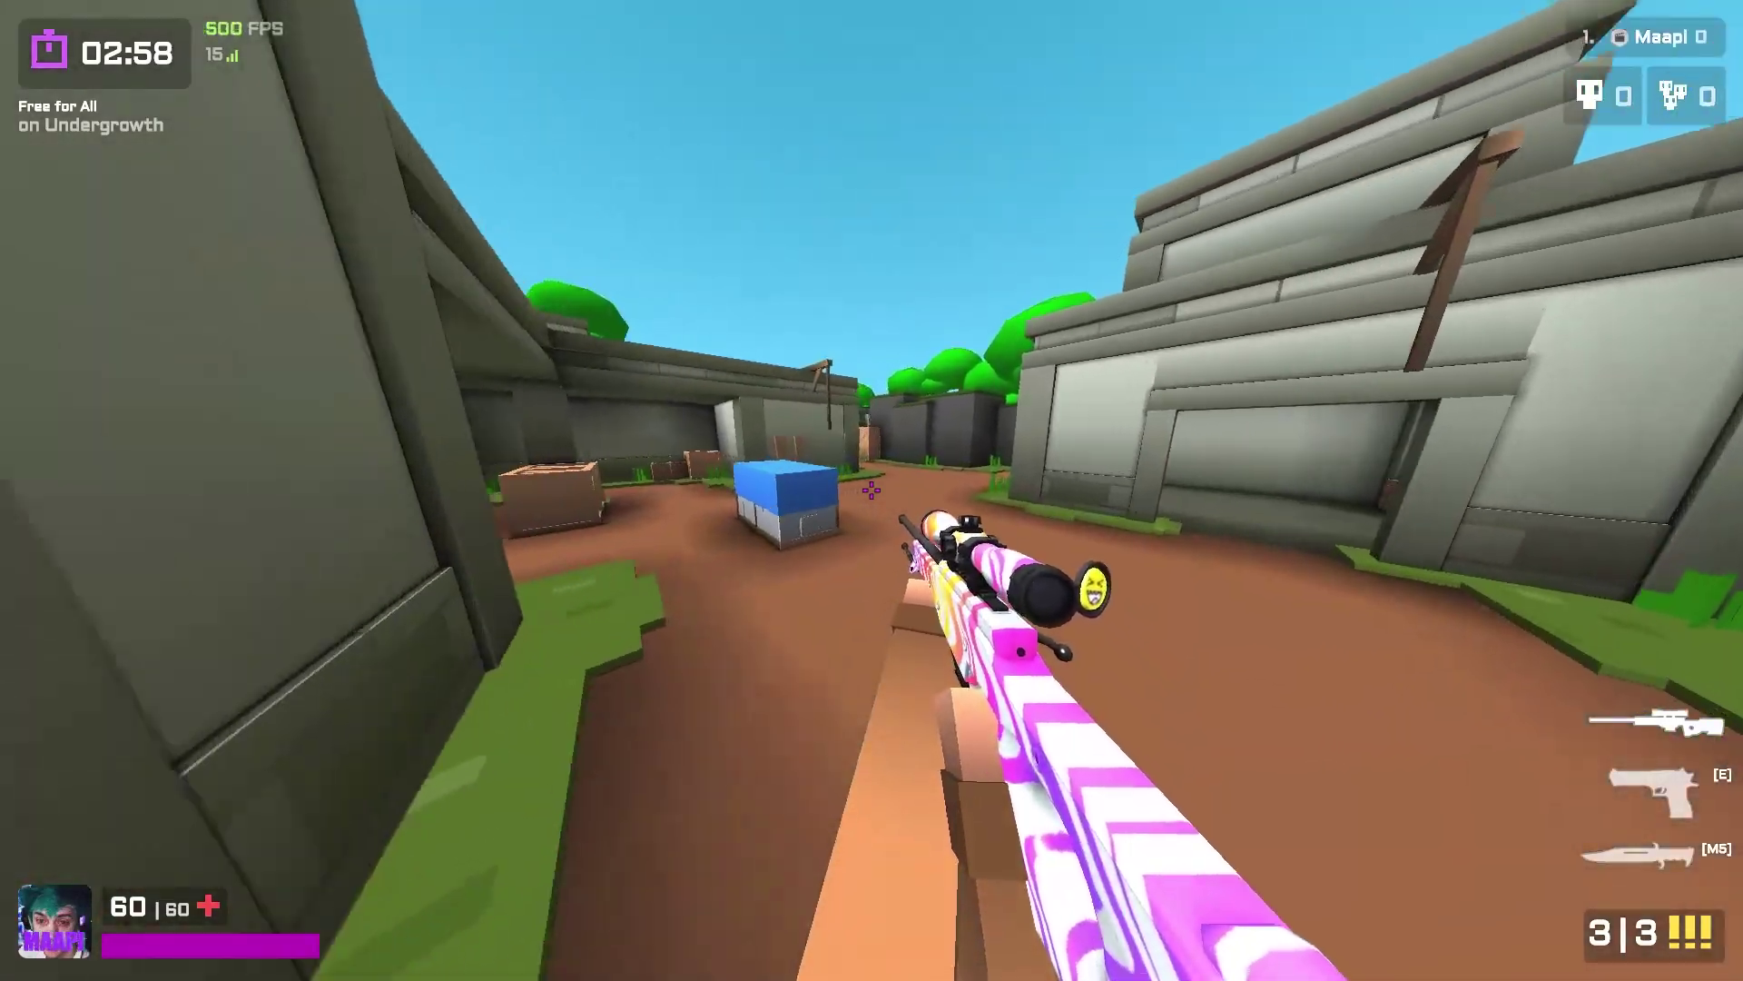
key("w")
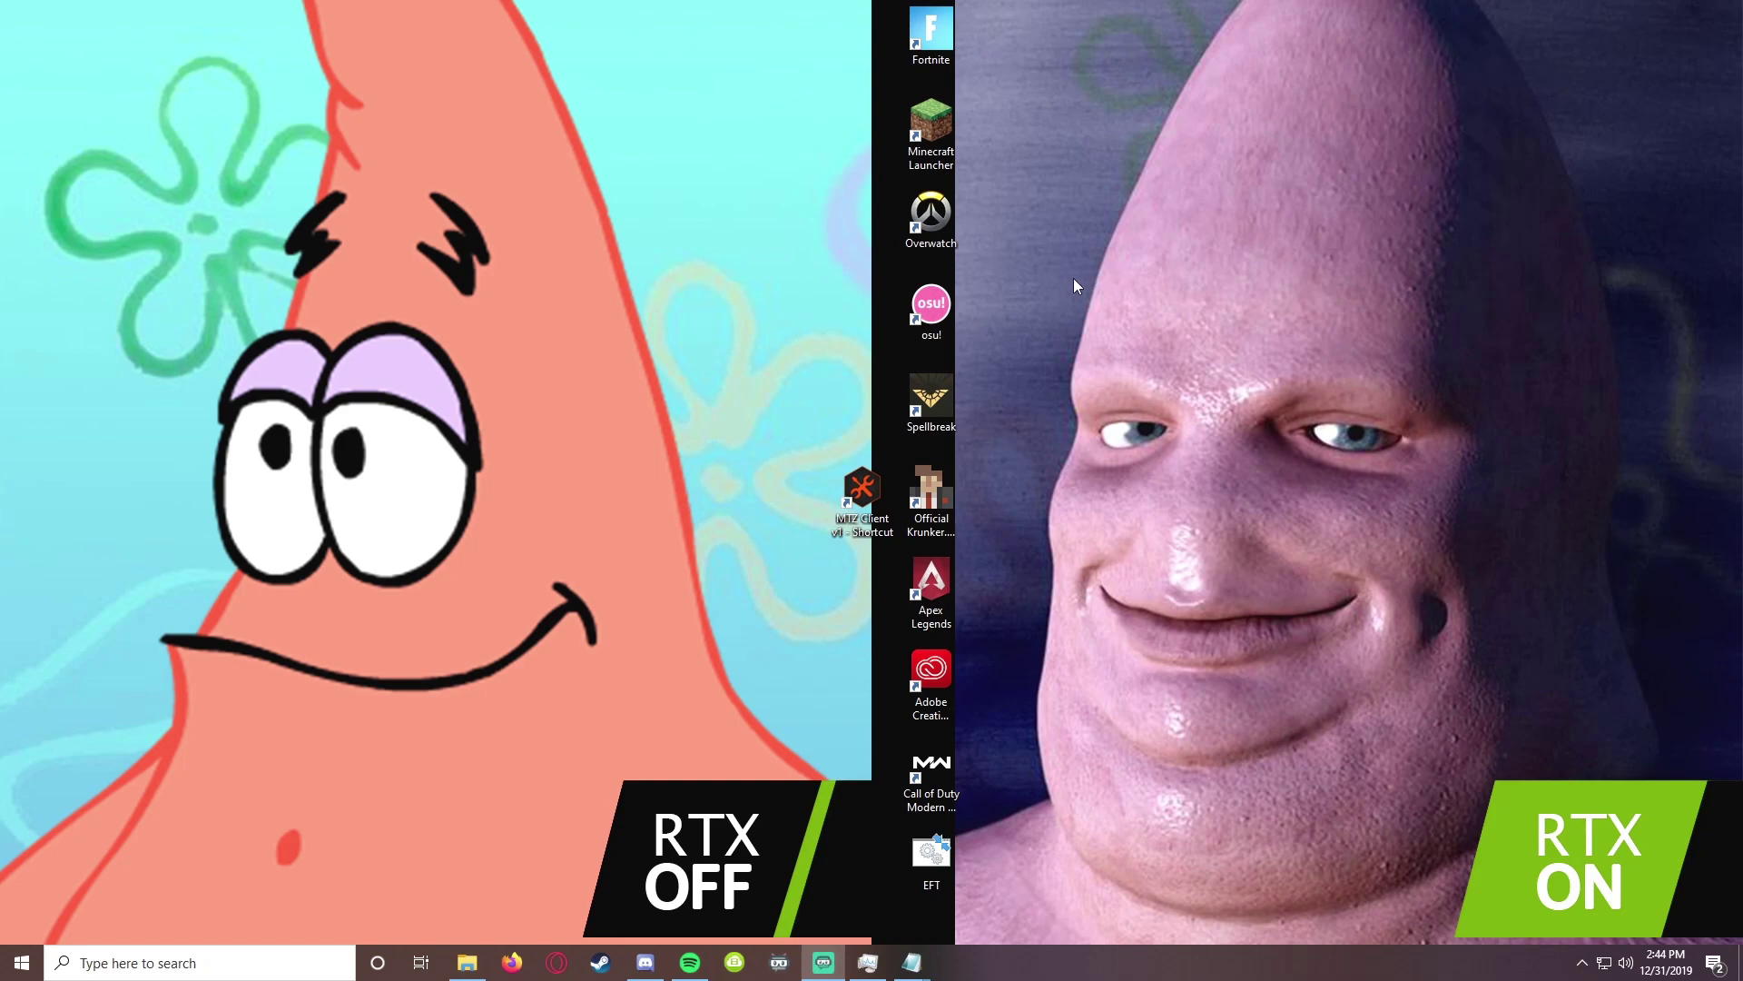
Switch to the NVIDIA Control Panel from the desktop and show the program-specific settings under Manage 3D Settings
right_click(1102, 256)
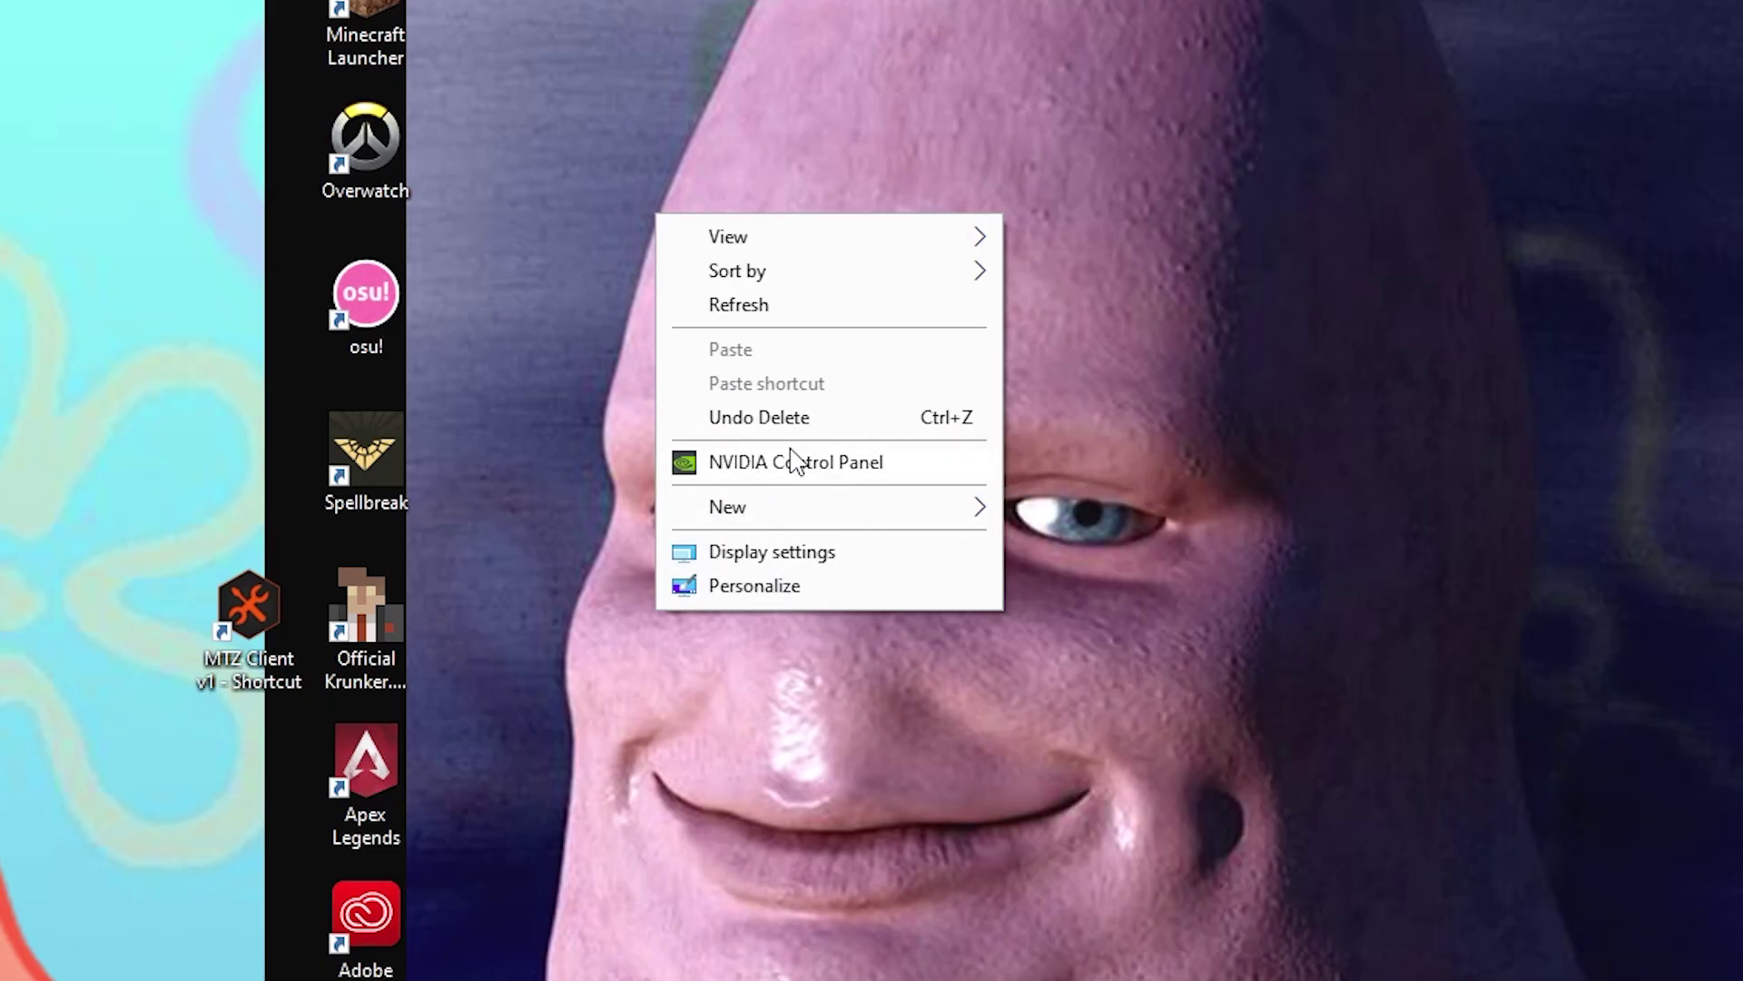
left_click(781, 462)
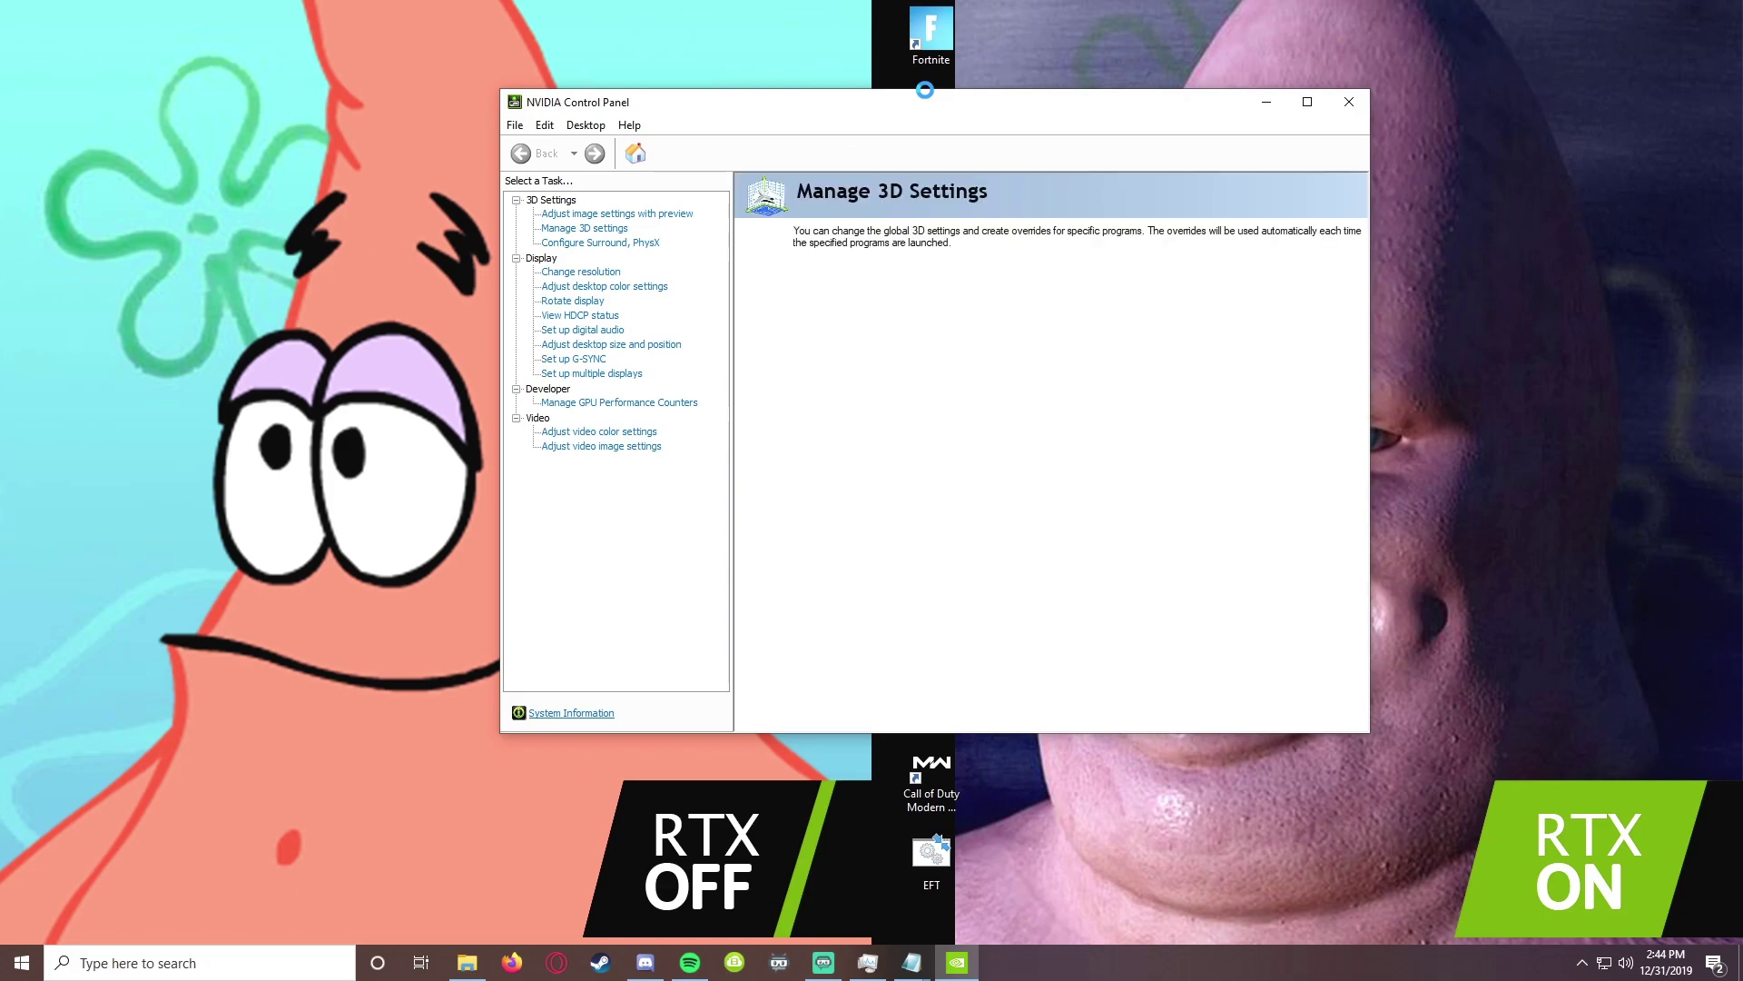
left_click_drag(919, 107, 955, 114)
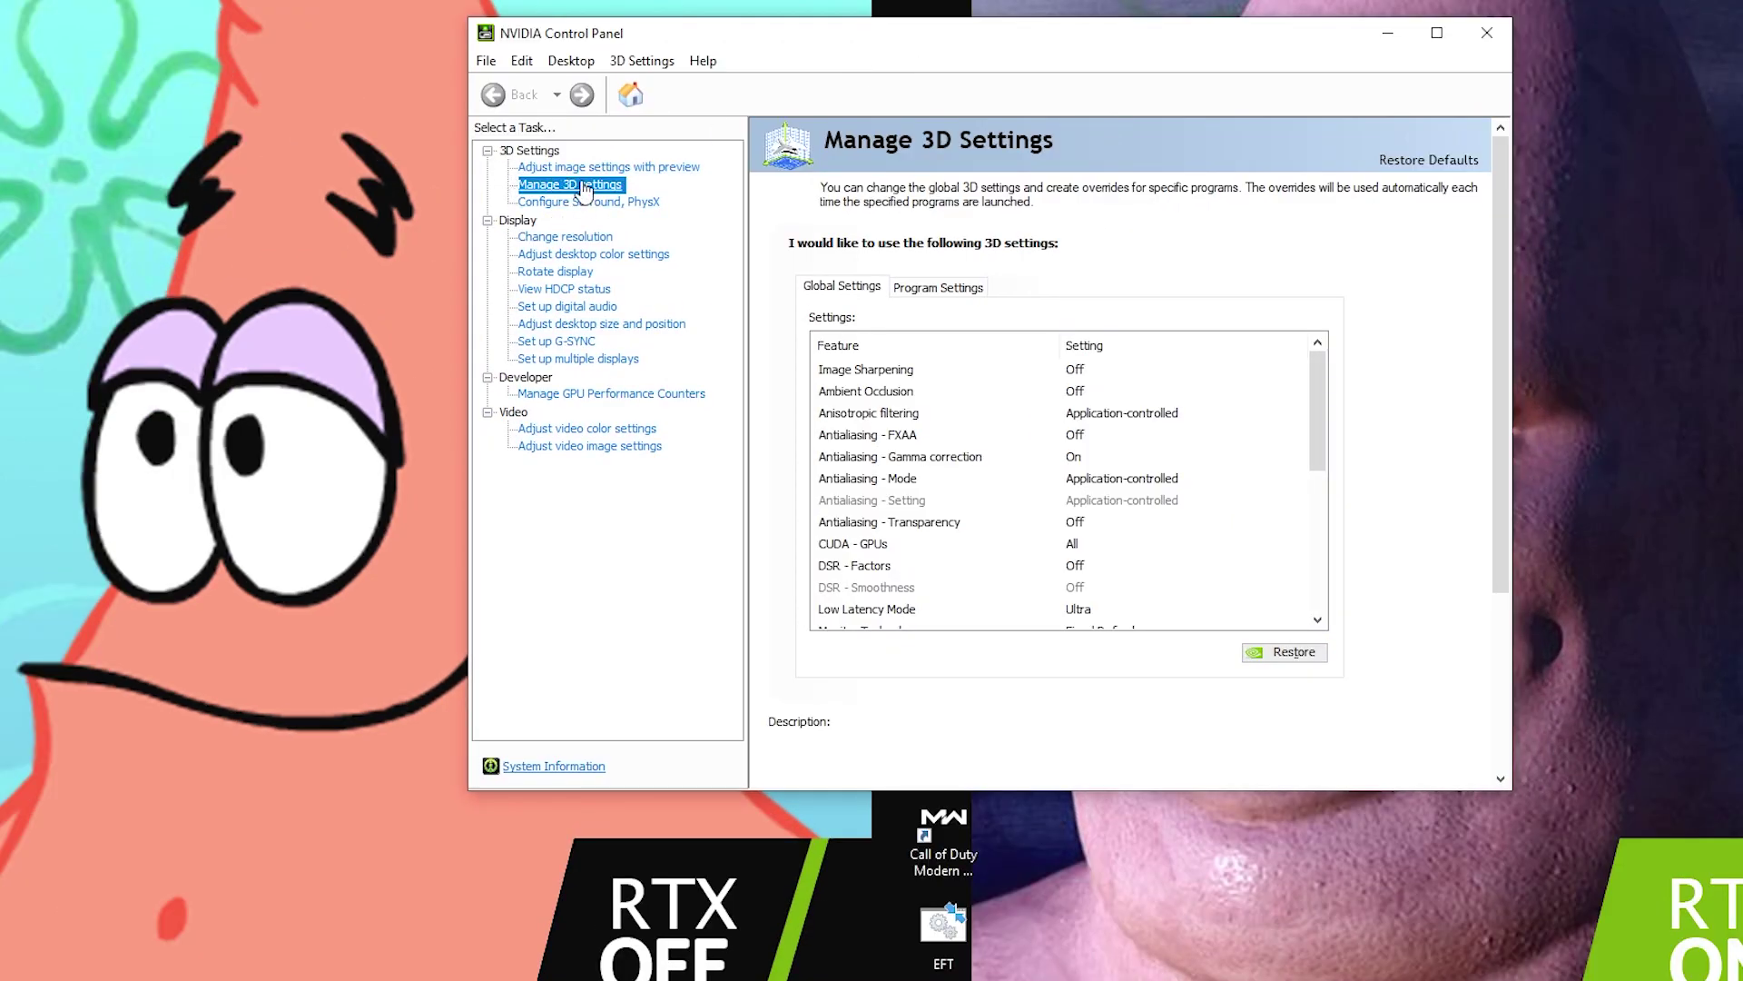
left_click(563, 168)
left_click(563, 184)
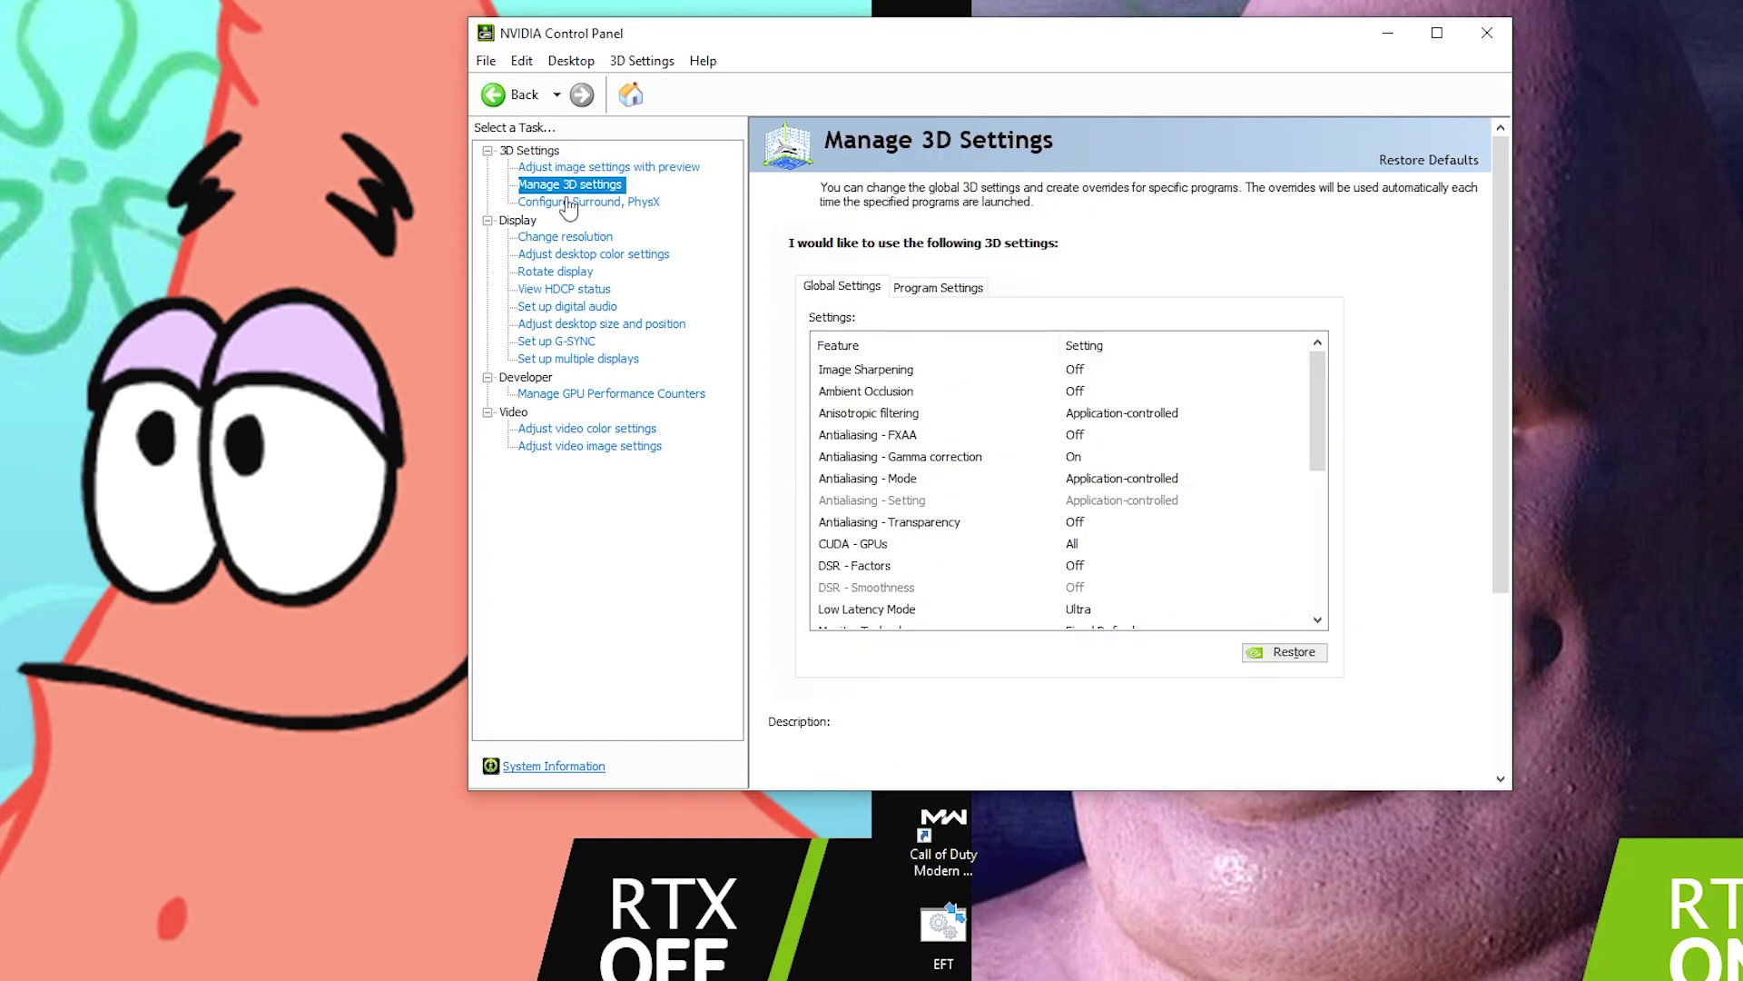
left_click(914, 291)
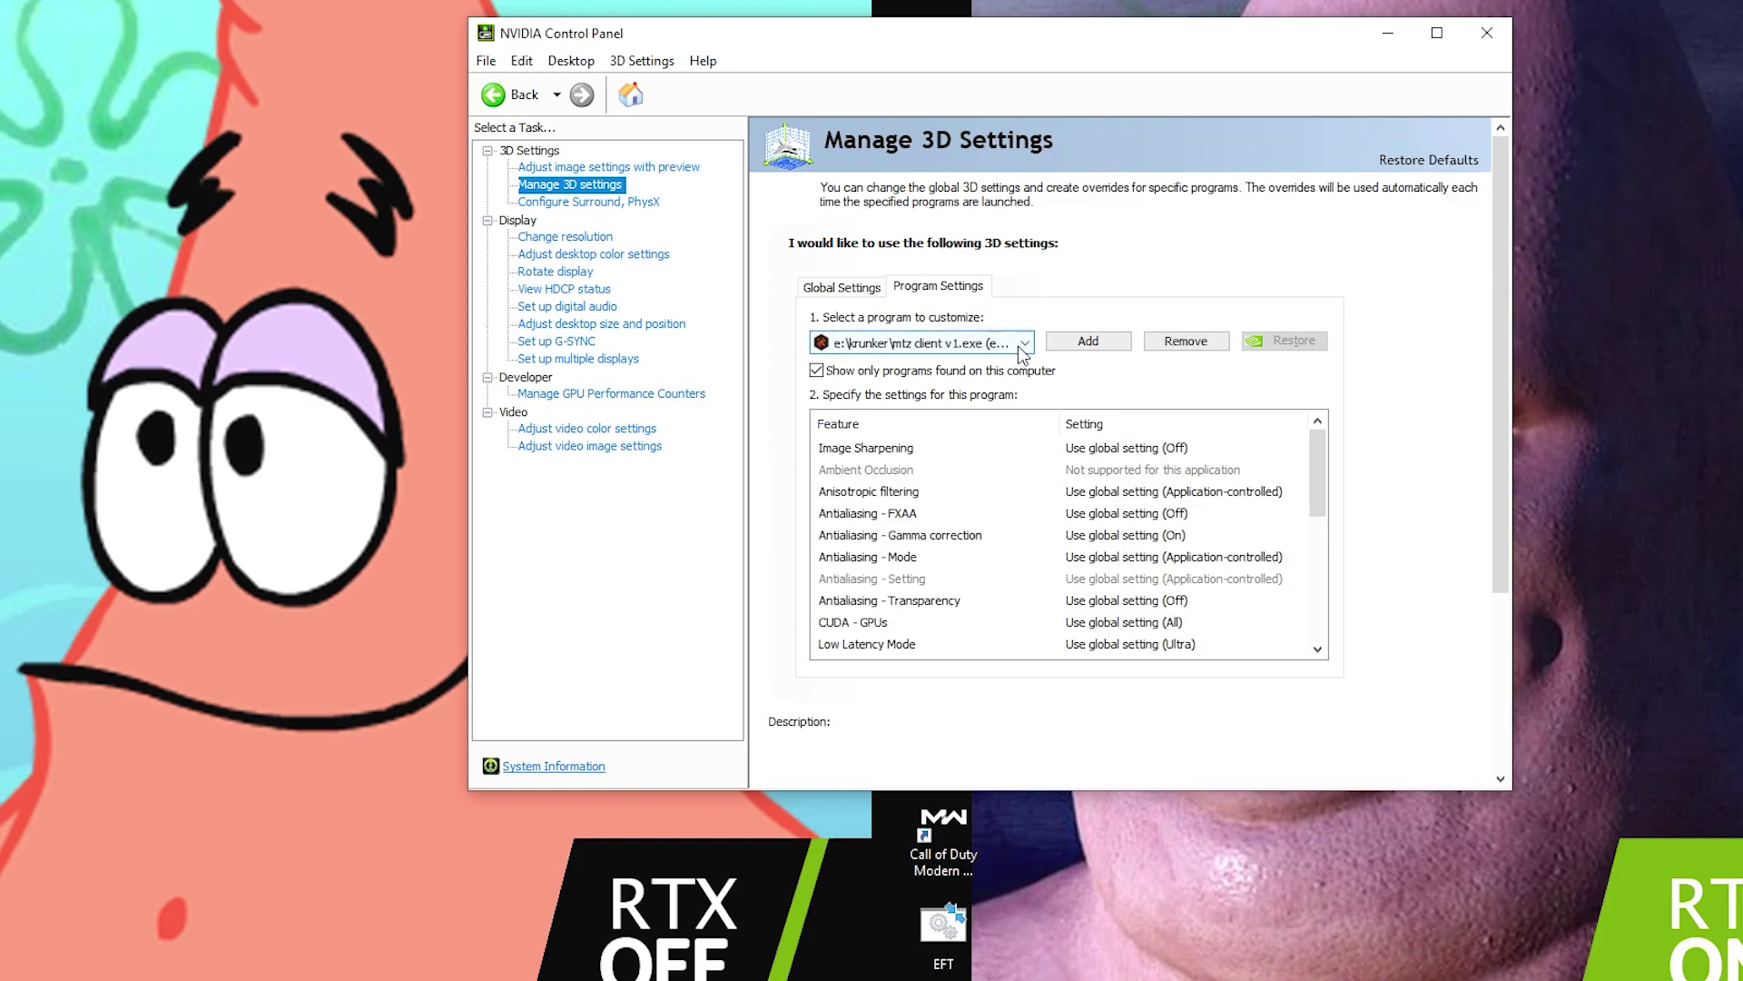
Look through the list of programs that can be customized, keeping the Krunker client (mtz client v1.exe) selected
left_click(1026, 343)
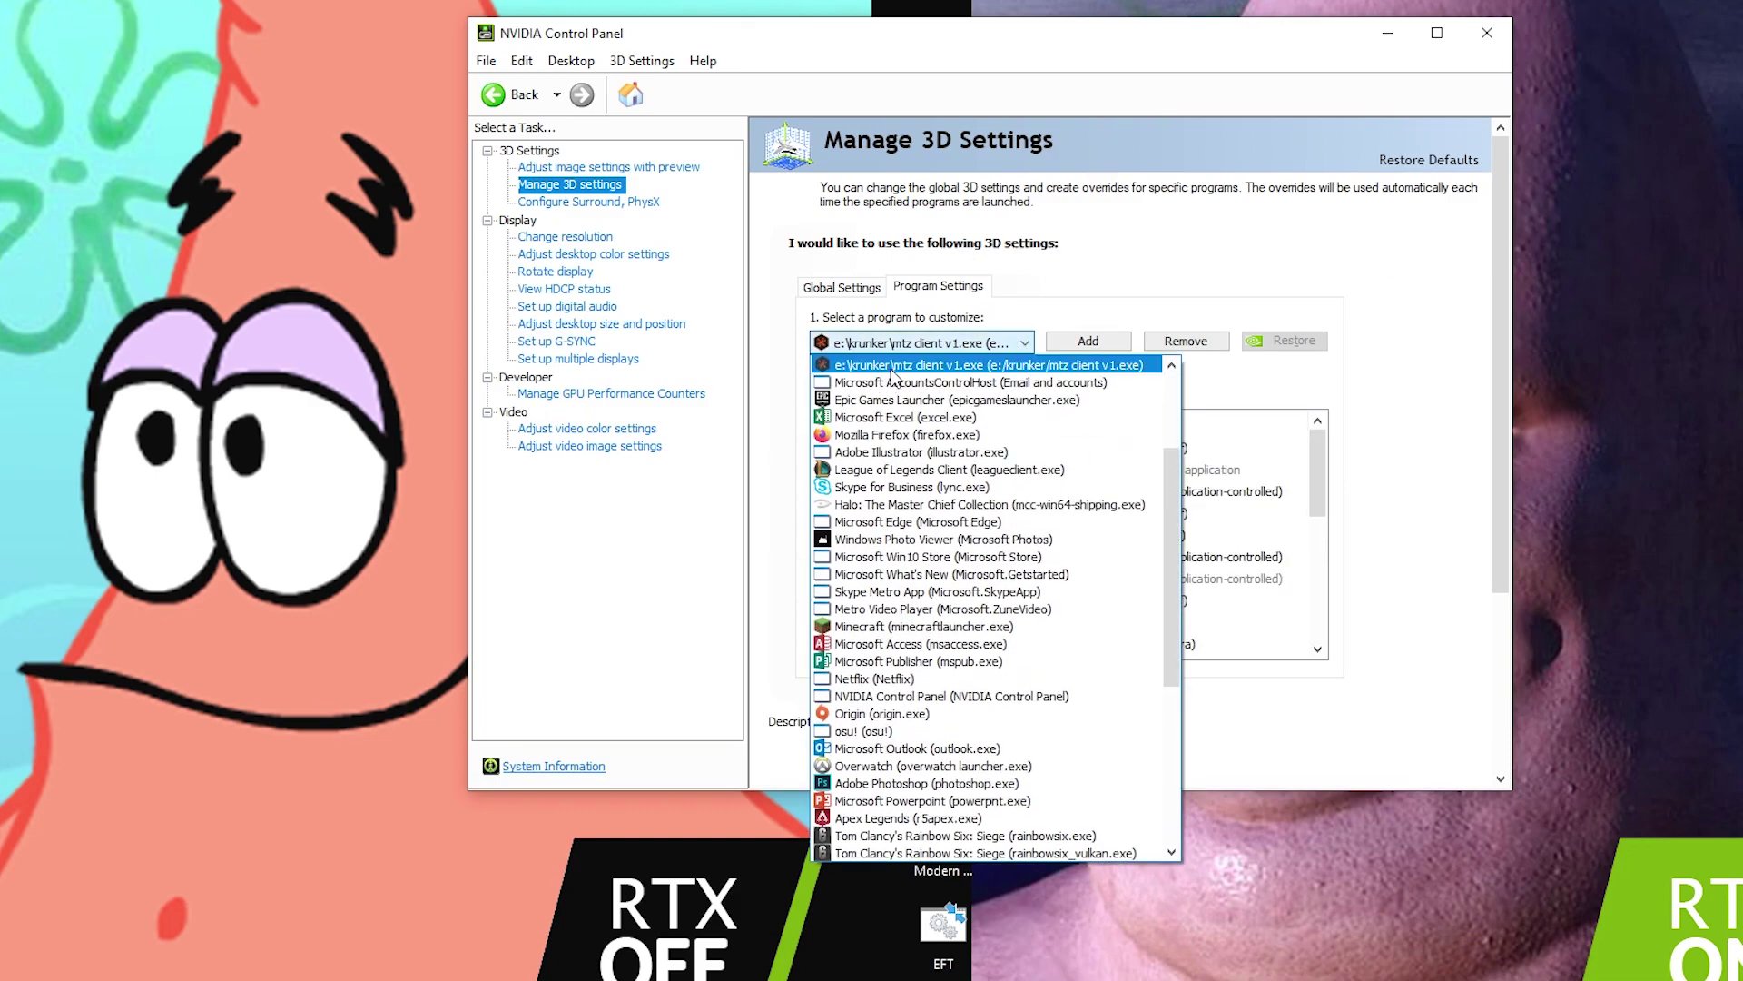
scroll(917, 454, "down", 6)
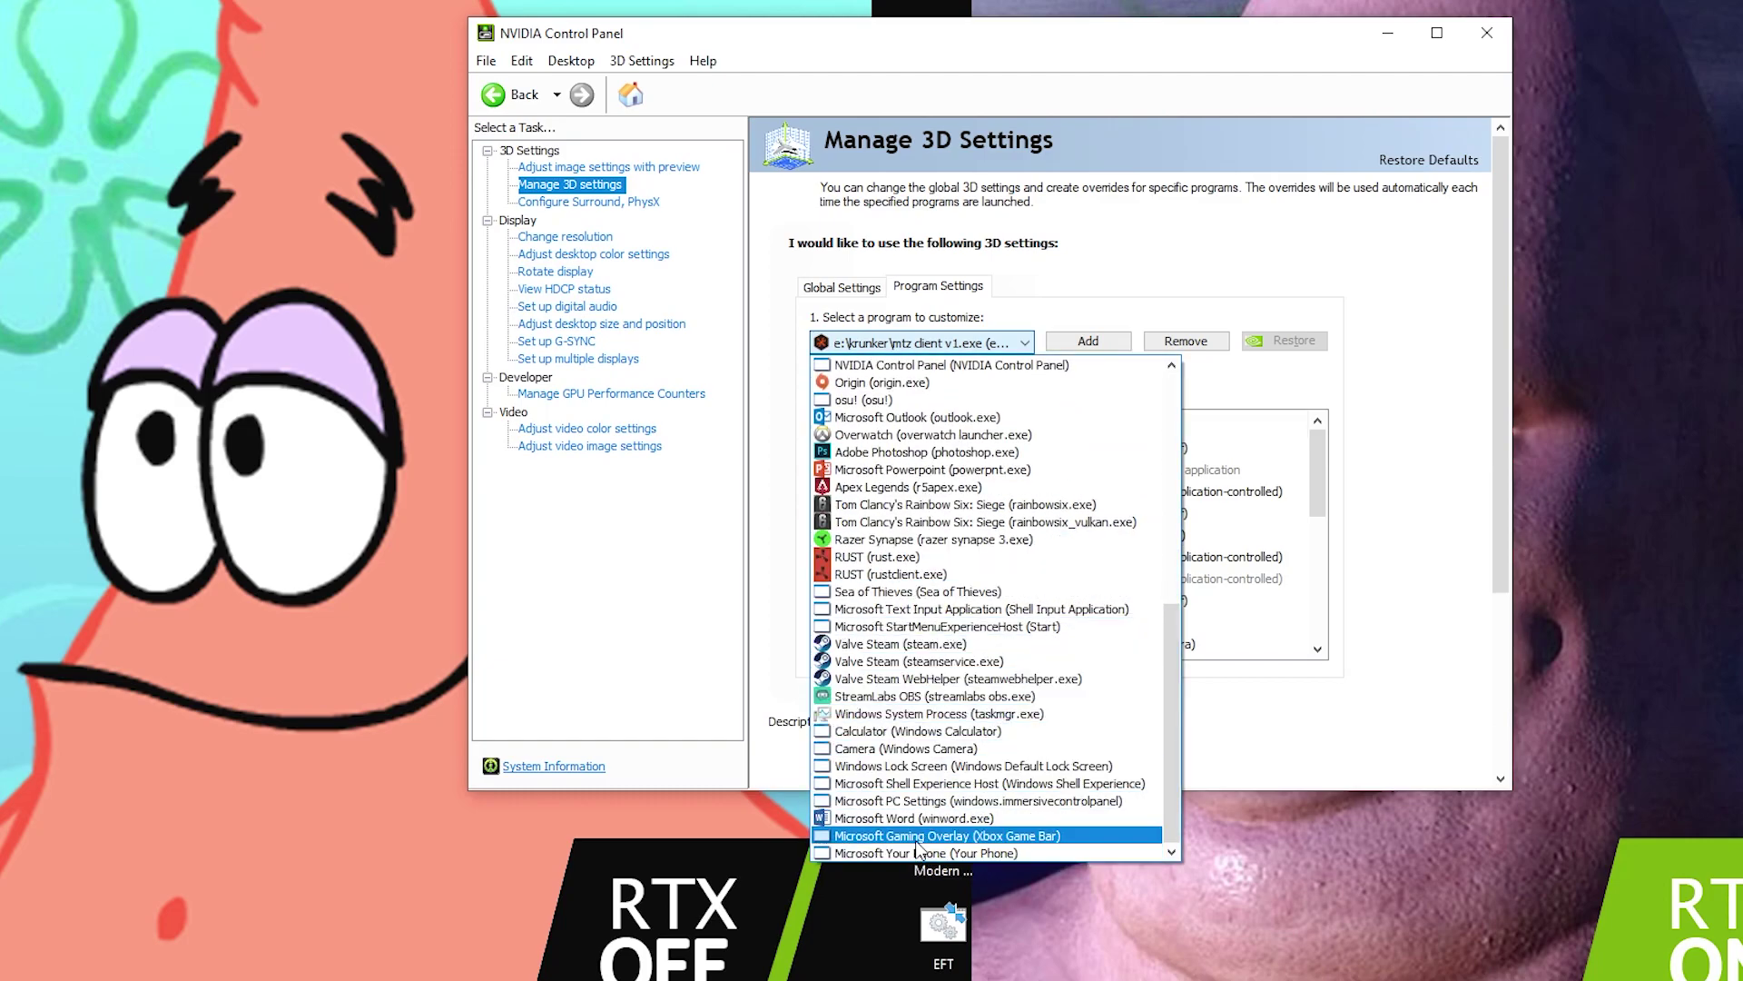
scroll(915, 672, "up", 9)
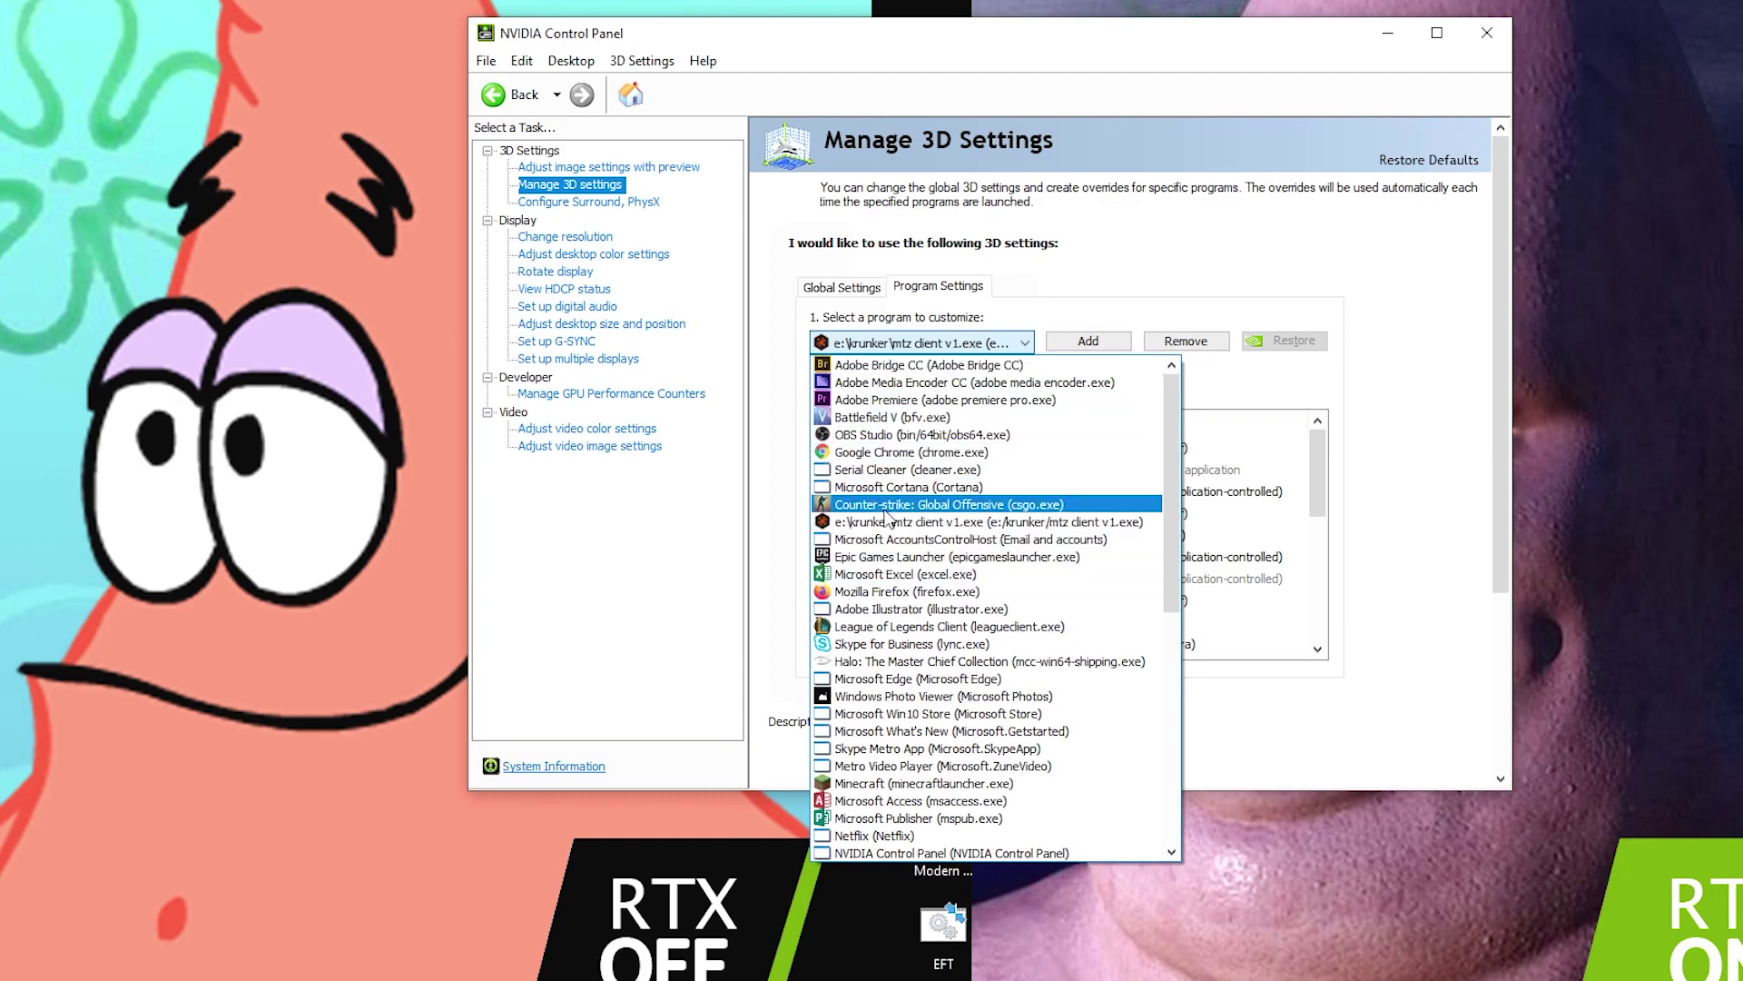
scroll(913, 781, "down", 9)
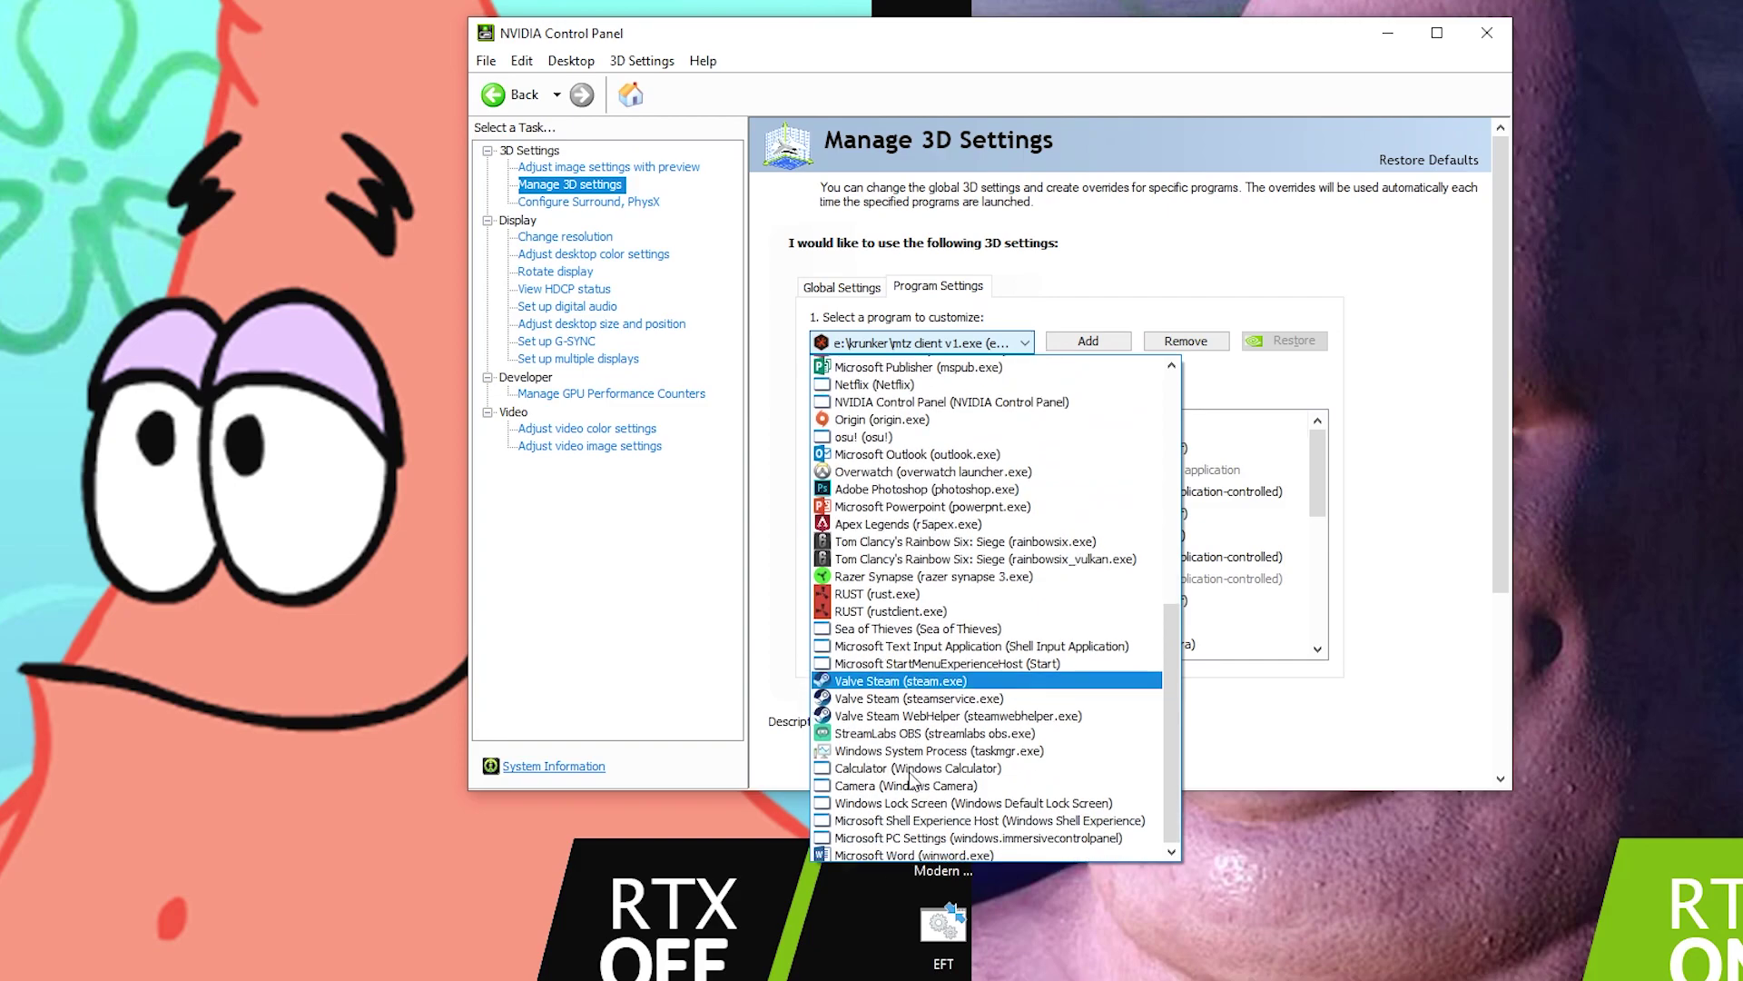
scroll(913, 781, "up", 10)
left_click(1102, 266)
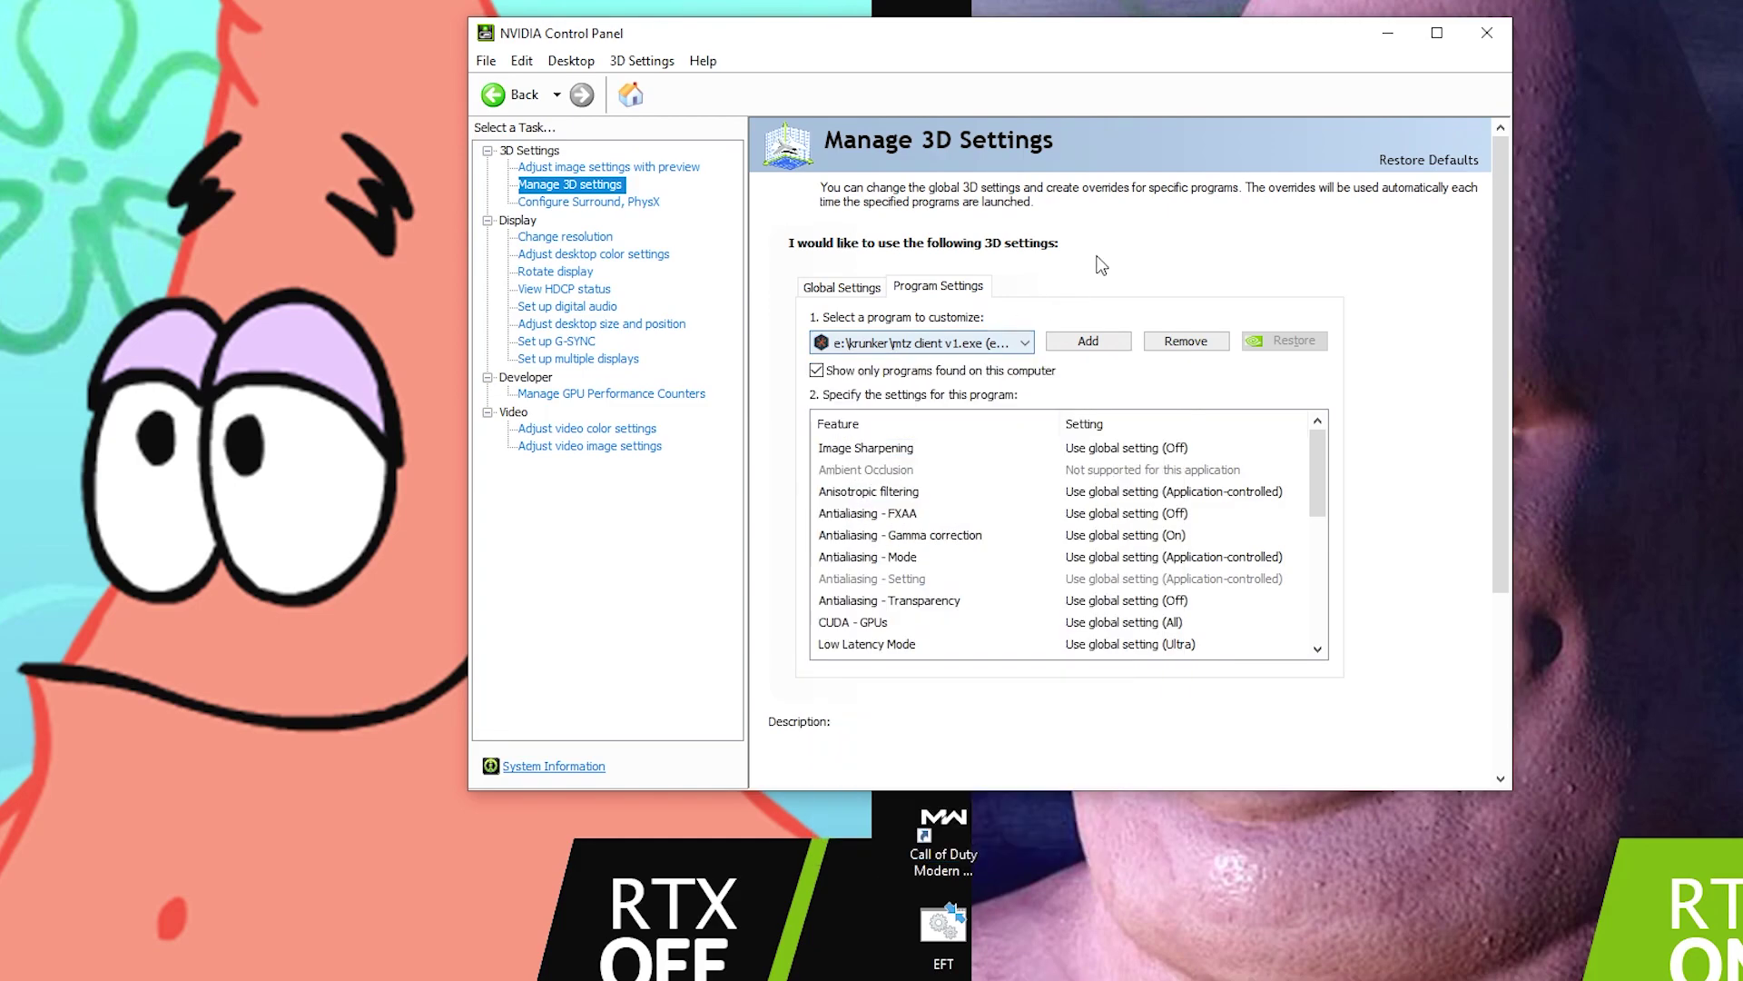
Add the recently used mtz_krunker program to the programs with custom 3D settings
left_click(1091, 341)
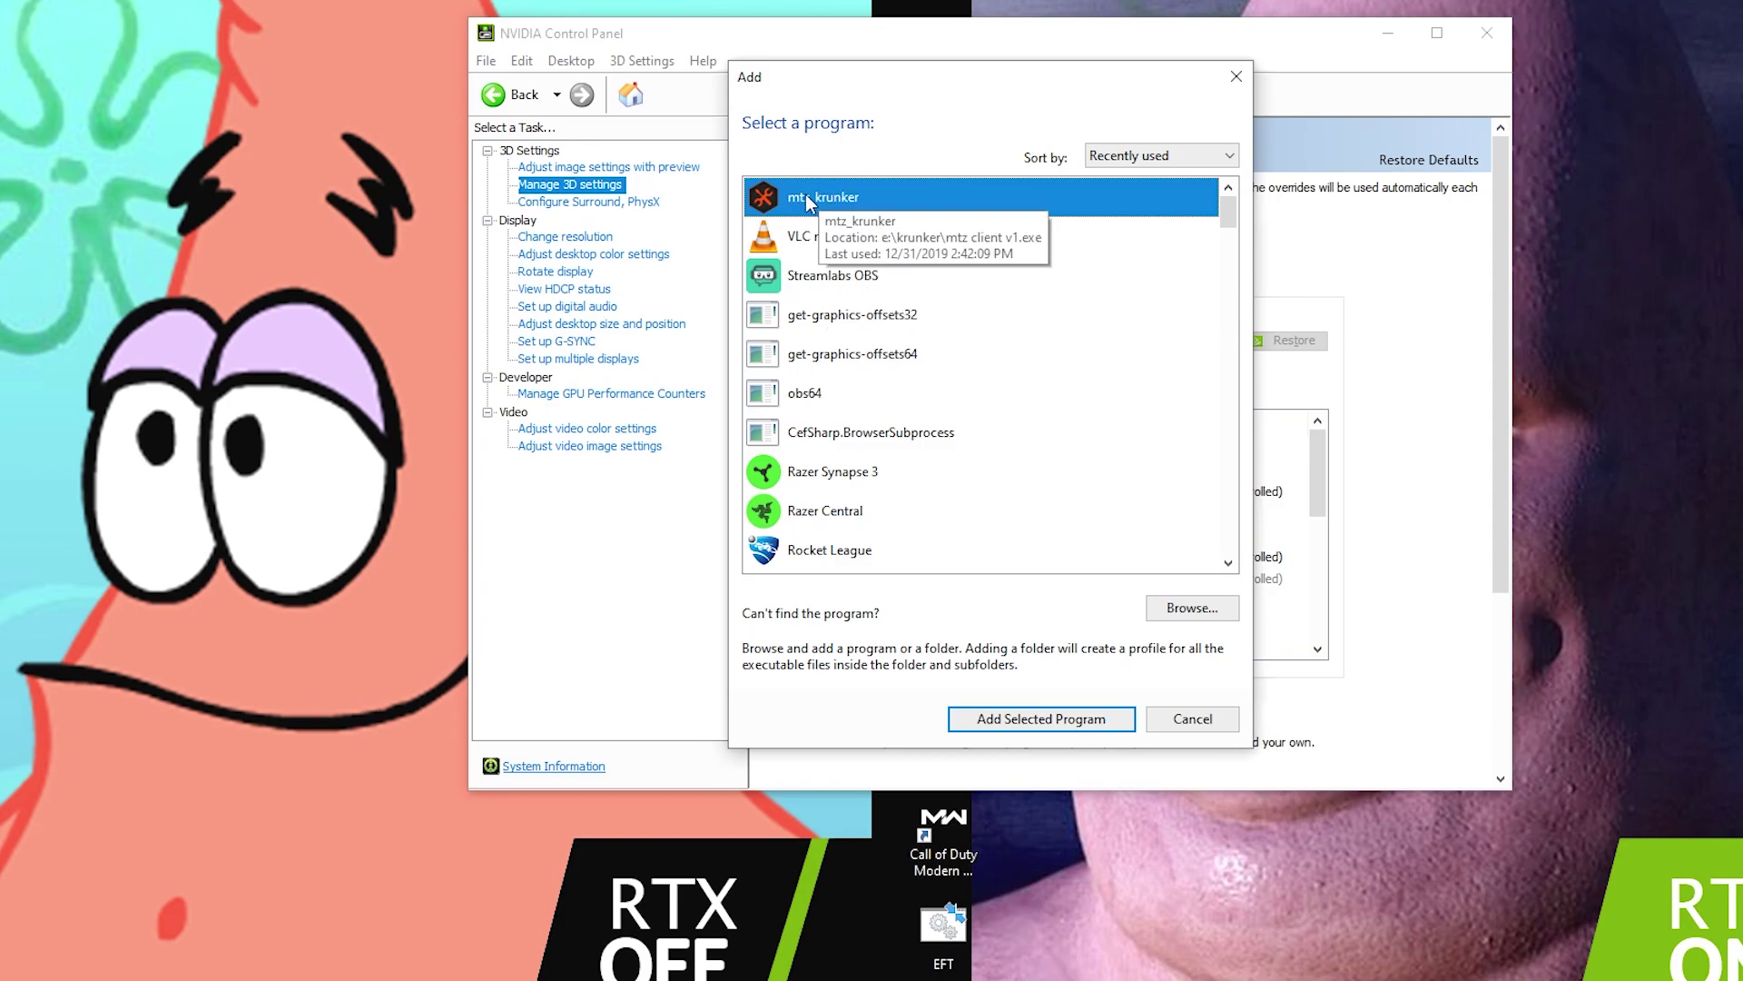
mouse_move(1223, 218)
left_mouse_down()
mouse_move(1263, 481)
mouse_move(1226, 545)
mouse_move(1229, 210)
left_mouse_up()
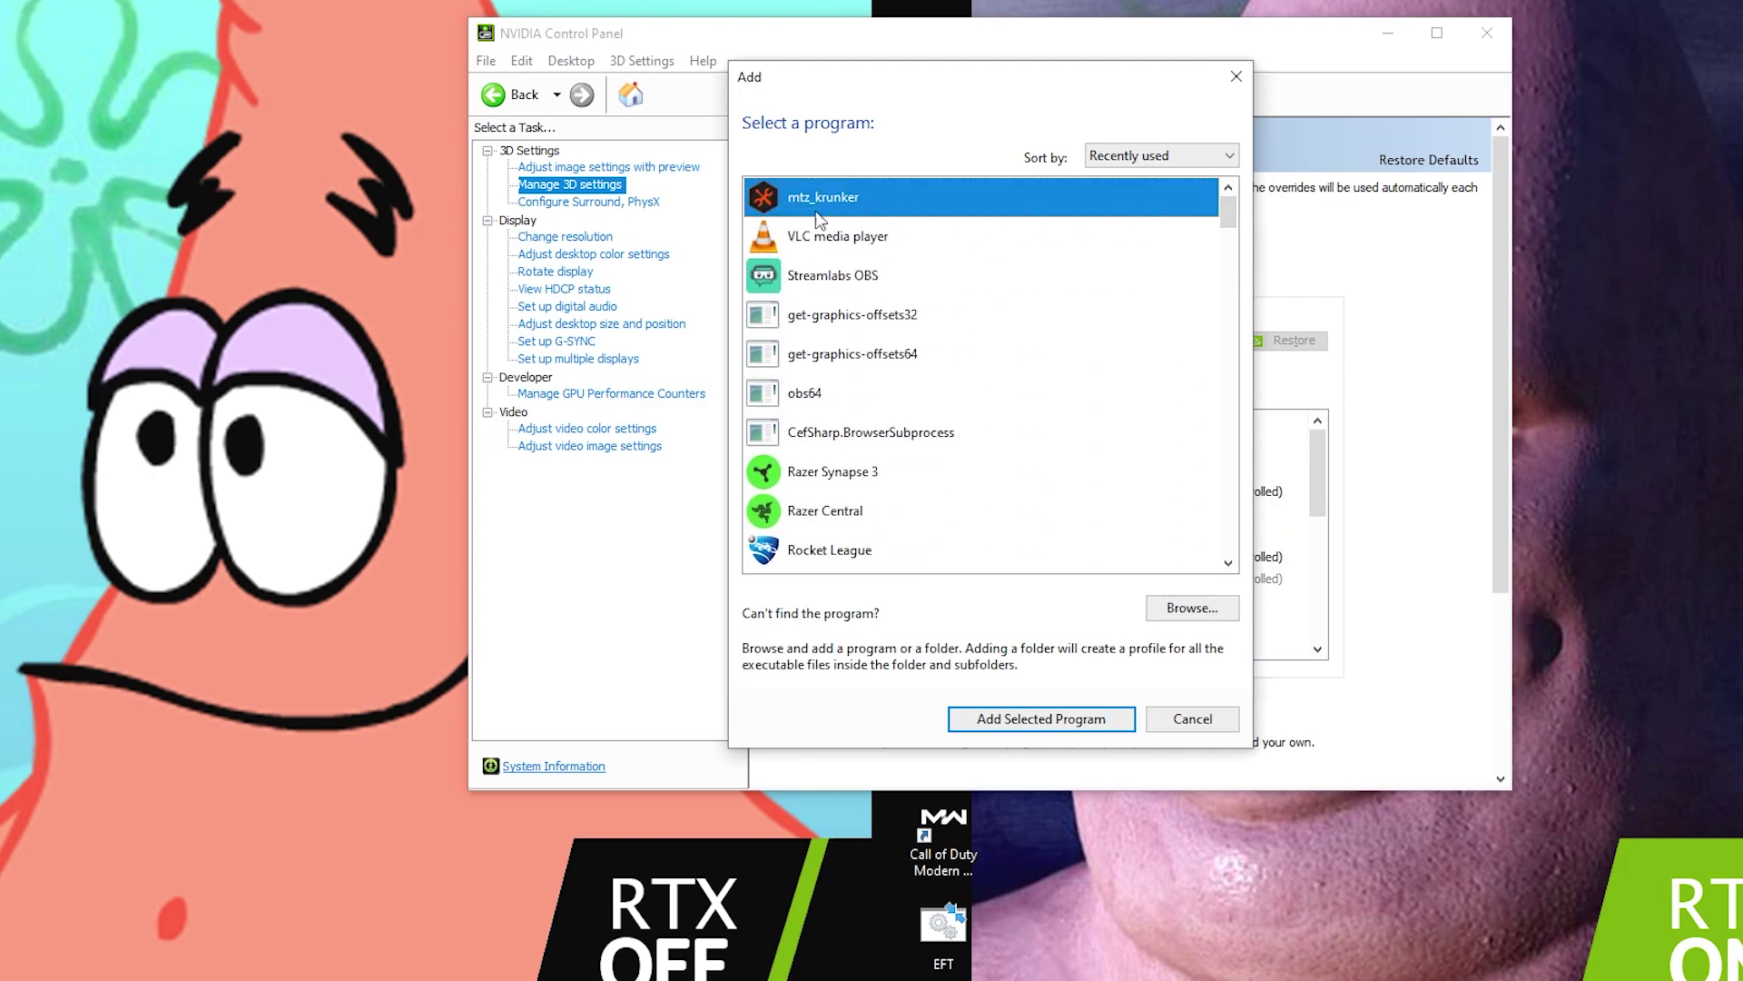
mouse_move(1233, 220)
left_mouse_down()
mouse_move(1230, 257)
mouse_move(1229, 211)
left_mouse_up()
left_click(1093, 727)
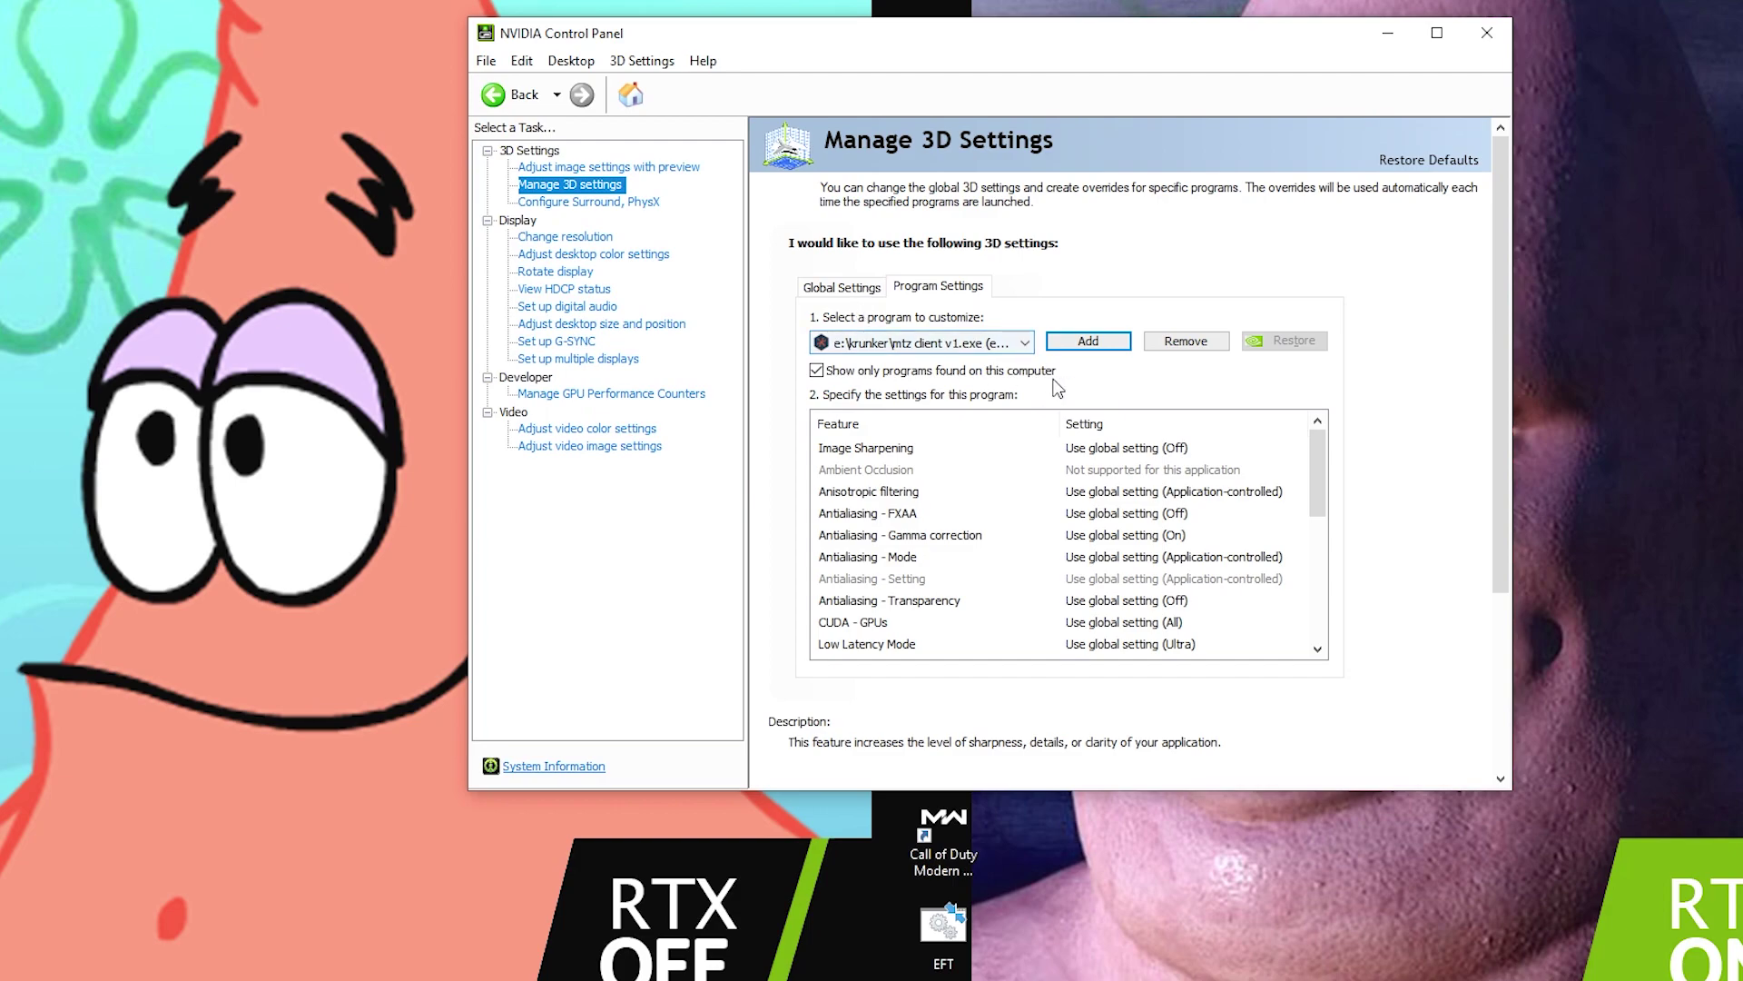
Set the program's Power management mode to Prefer maximum performance
scroll(1015, 350, "down", 1)
scroll(1251, 452, "down", 6)
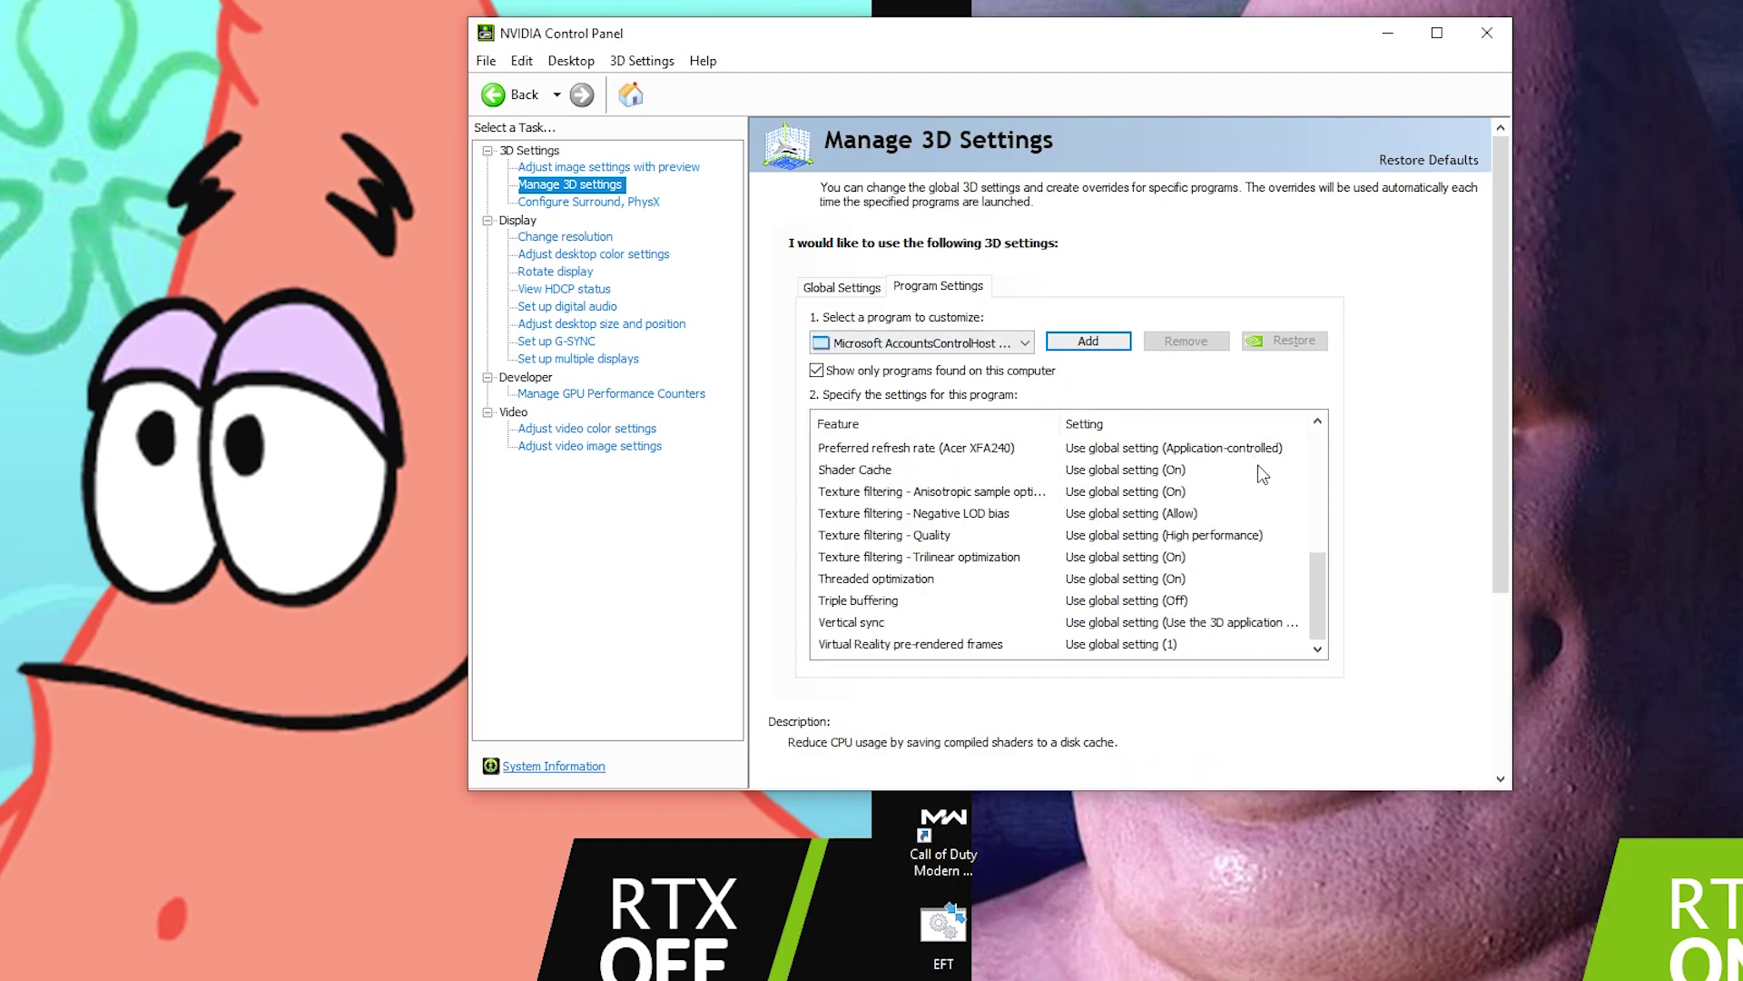
left_click_drag(1318, 576, 1340, 508)
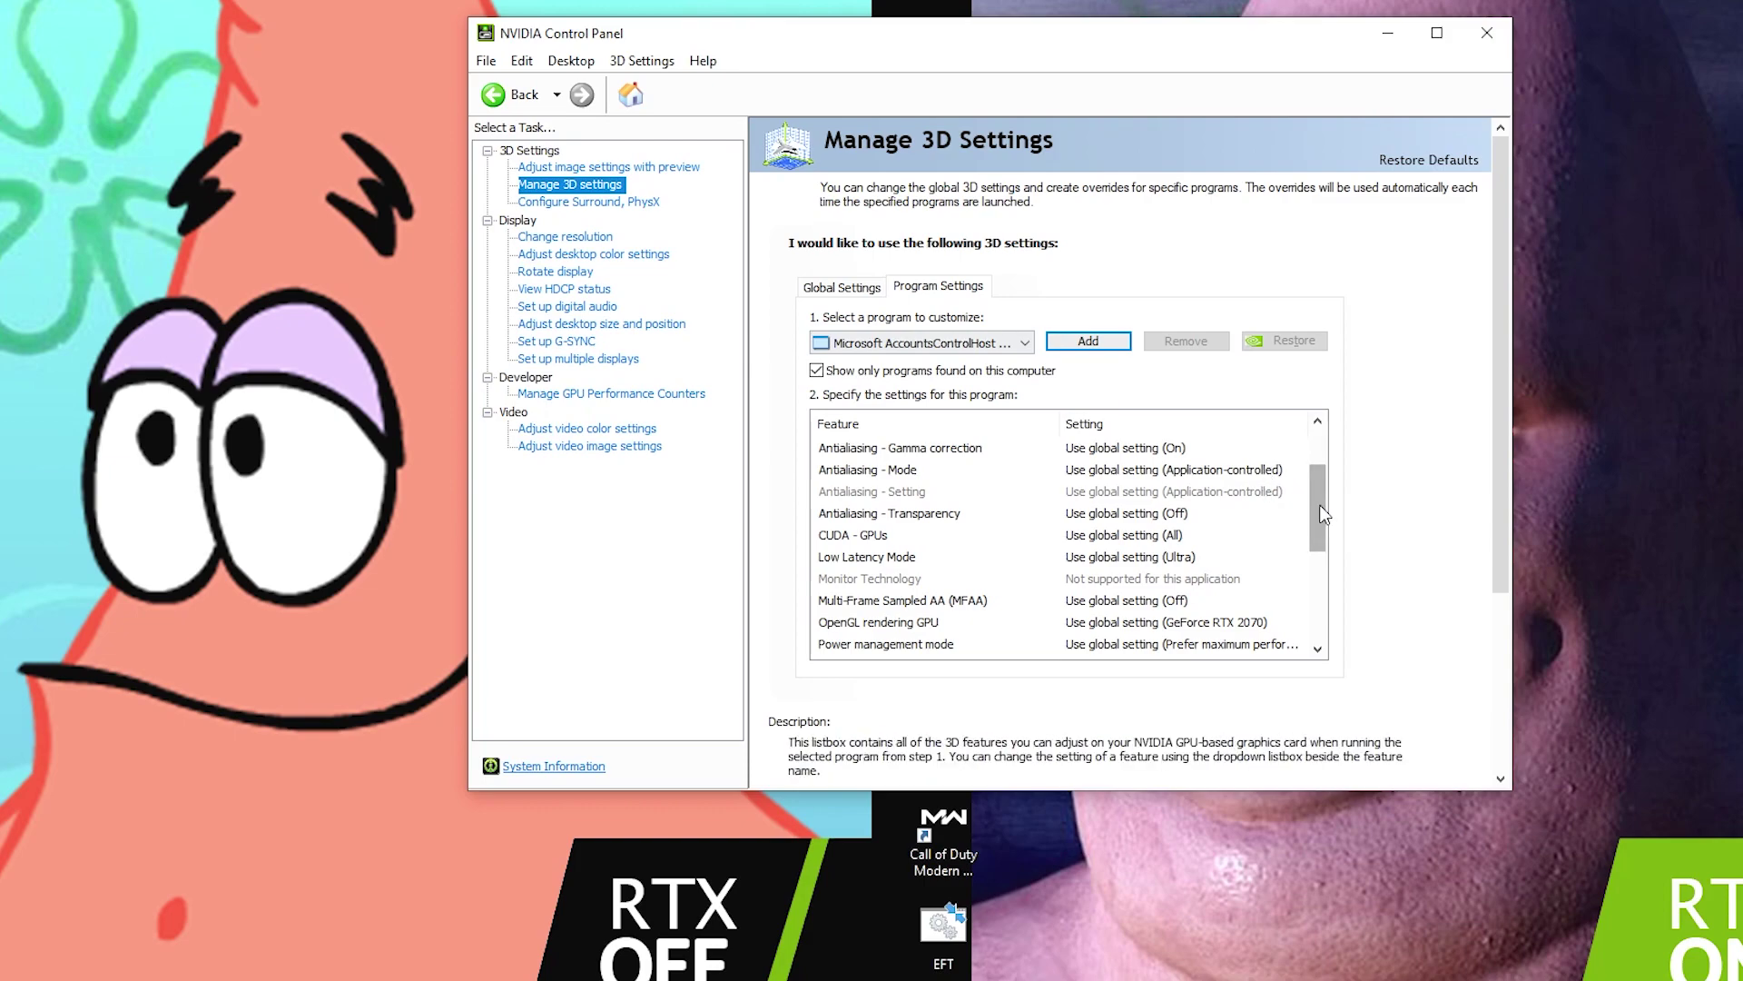
left_click_drag(1321, 506, 1327, 529)
left_click(1119, 608)
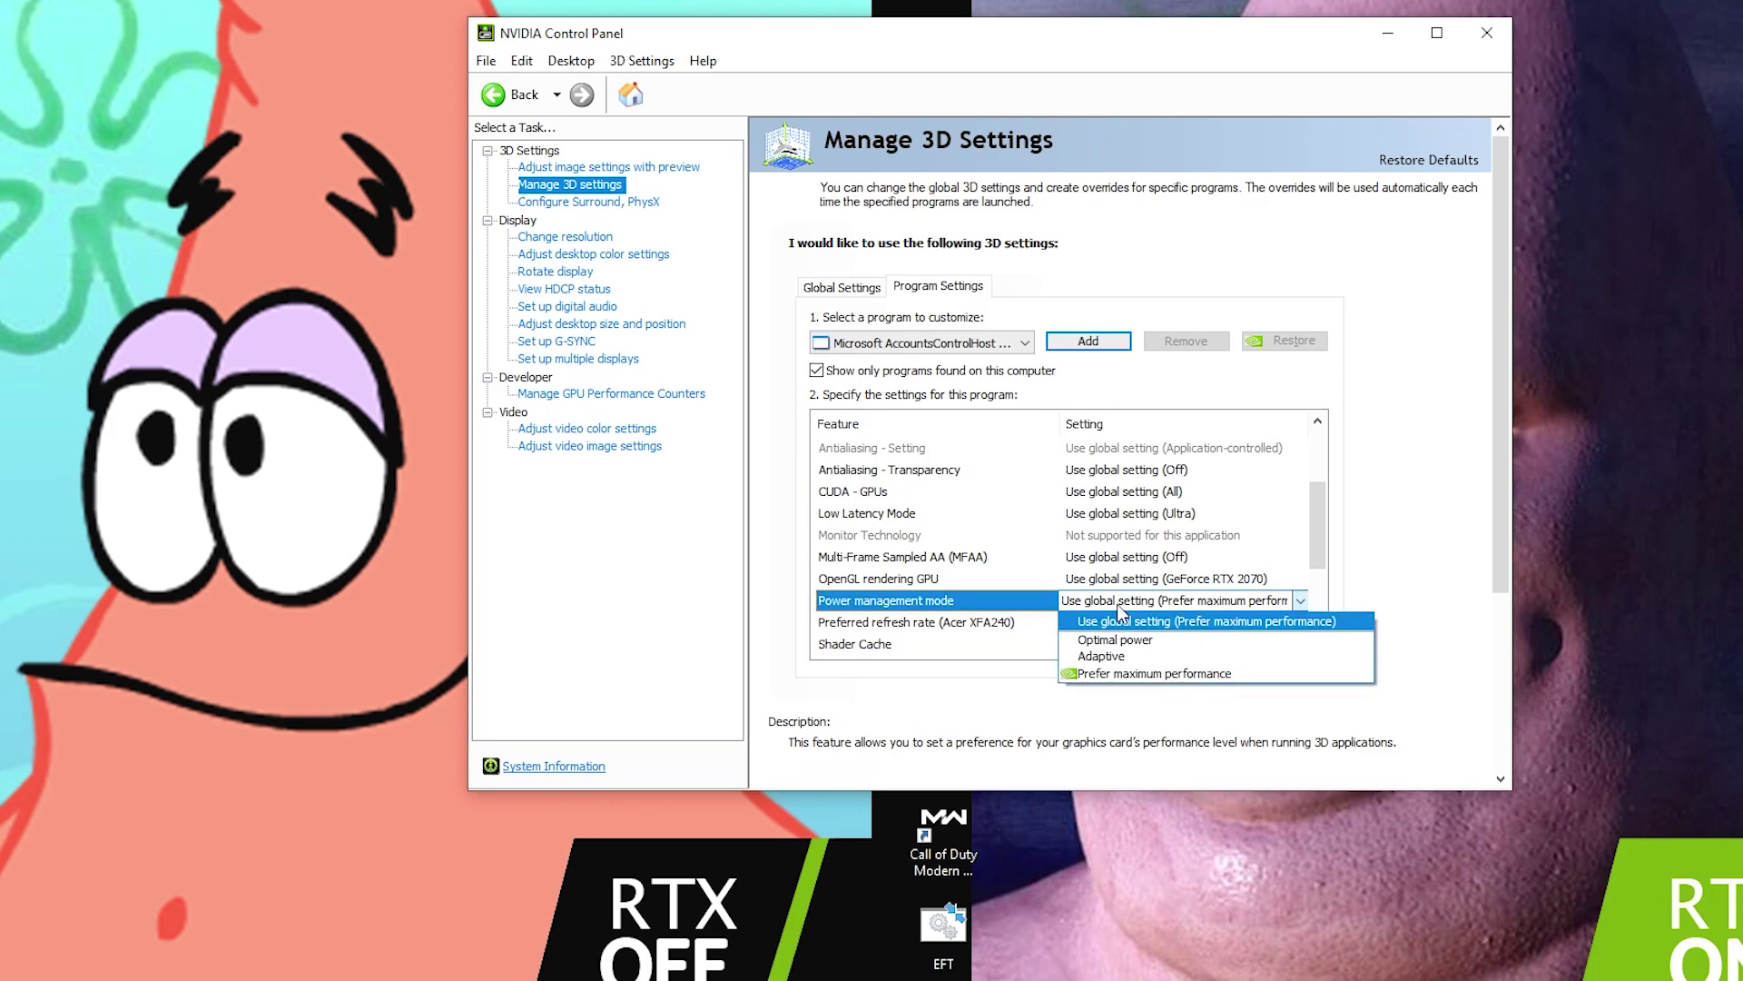
left_click(1115, 674)
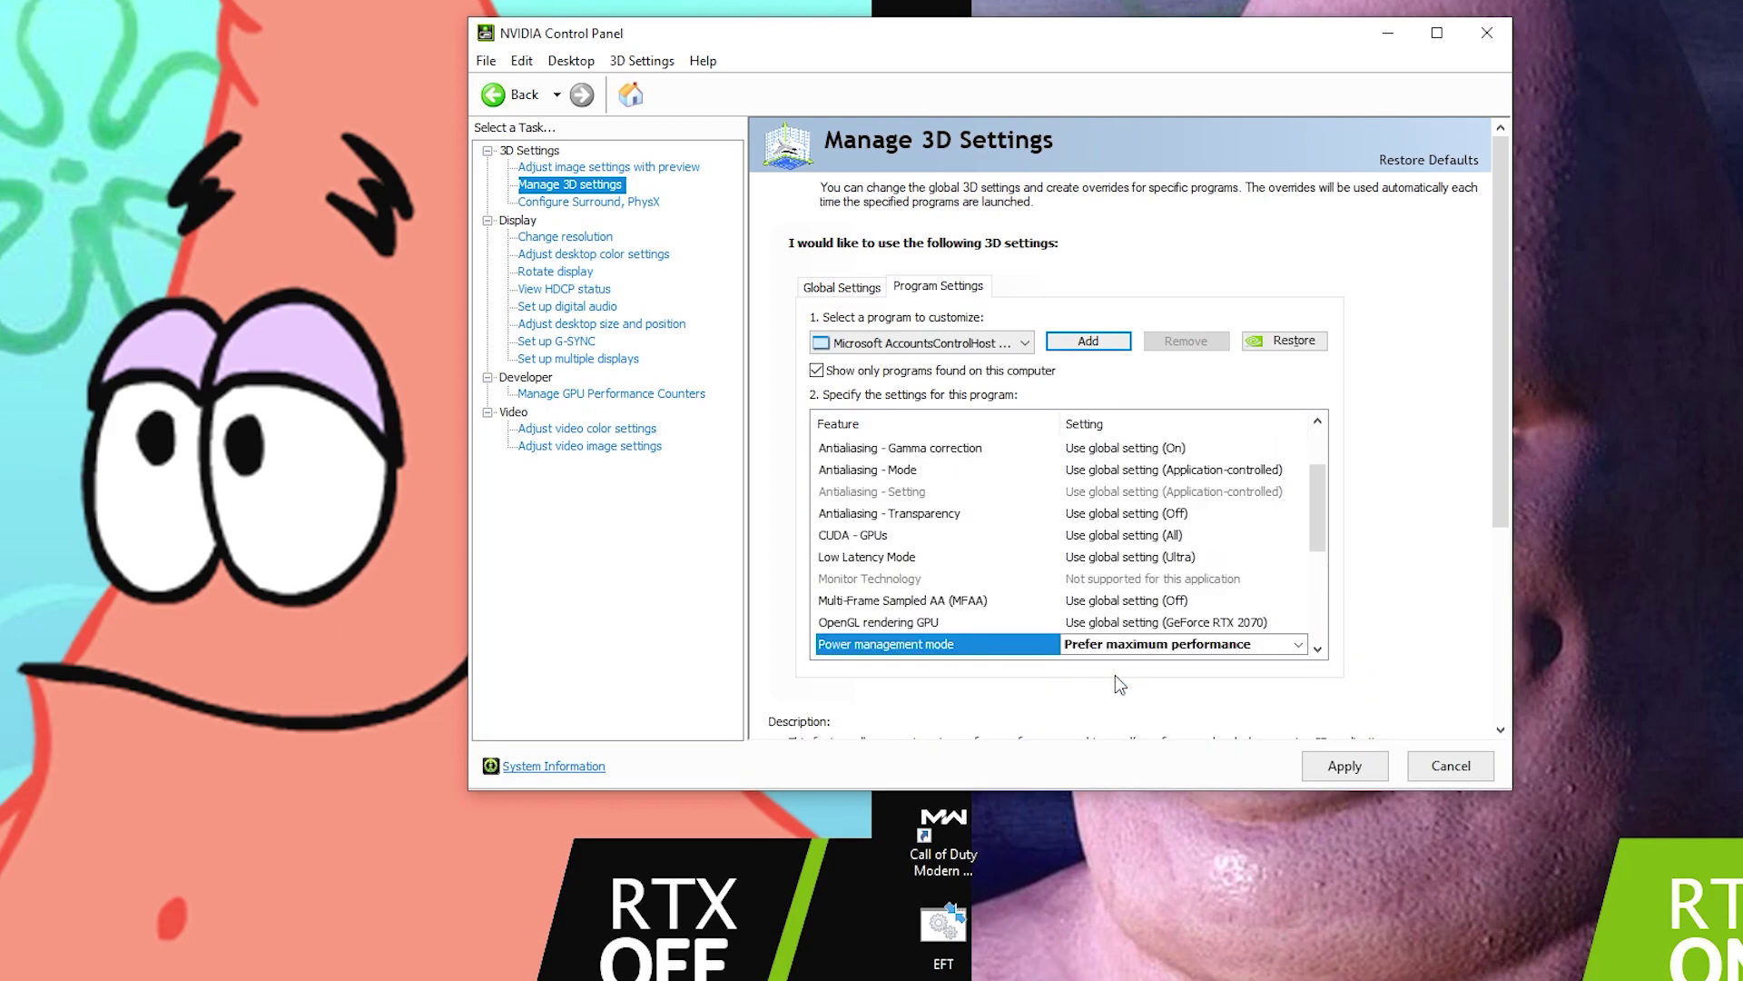
Set the Preferred refresh rate for the Acer XFA240 monitor to Highest available
left_click_drag(1316, 502, 1326, 554)
left_click(1116, 541)
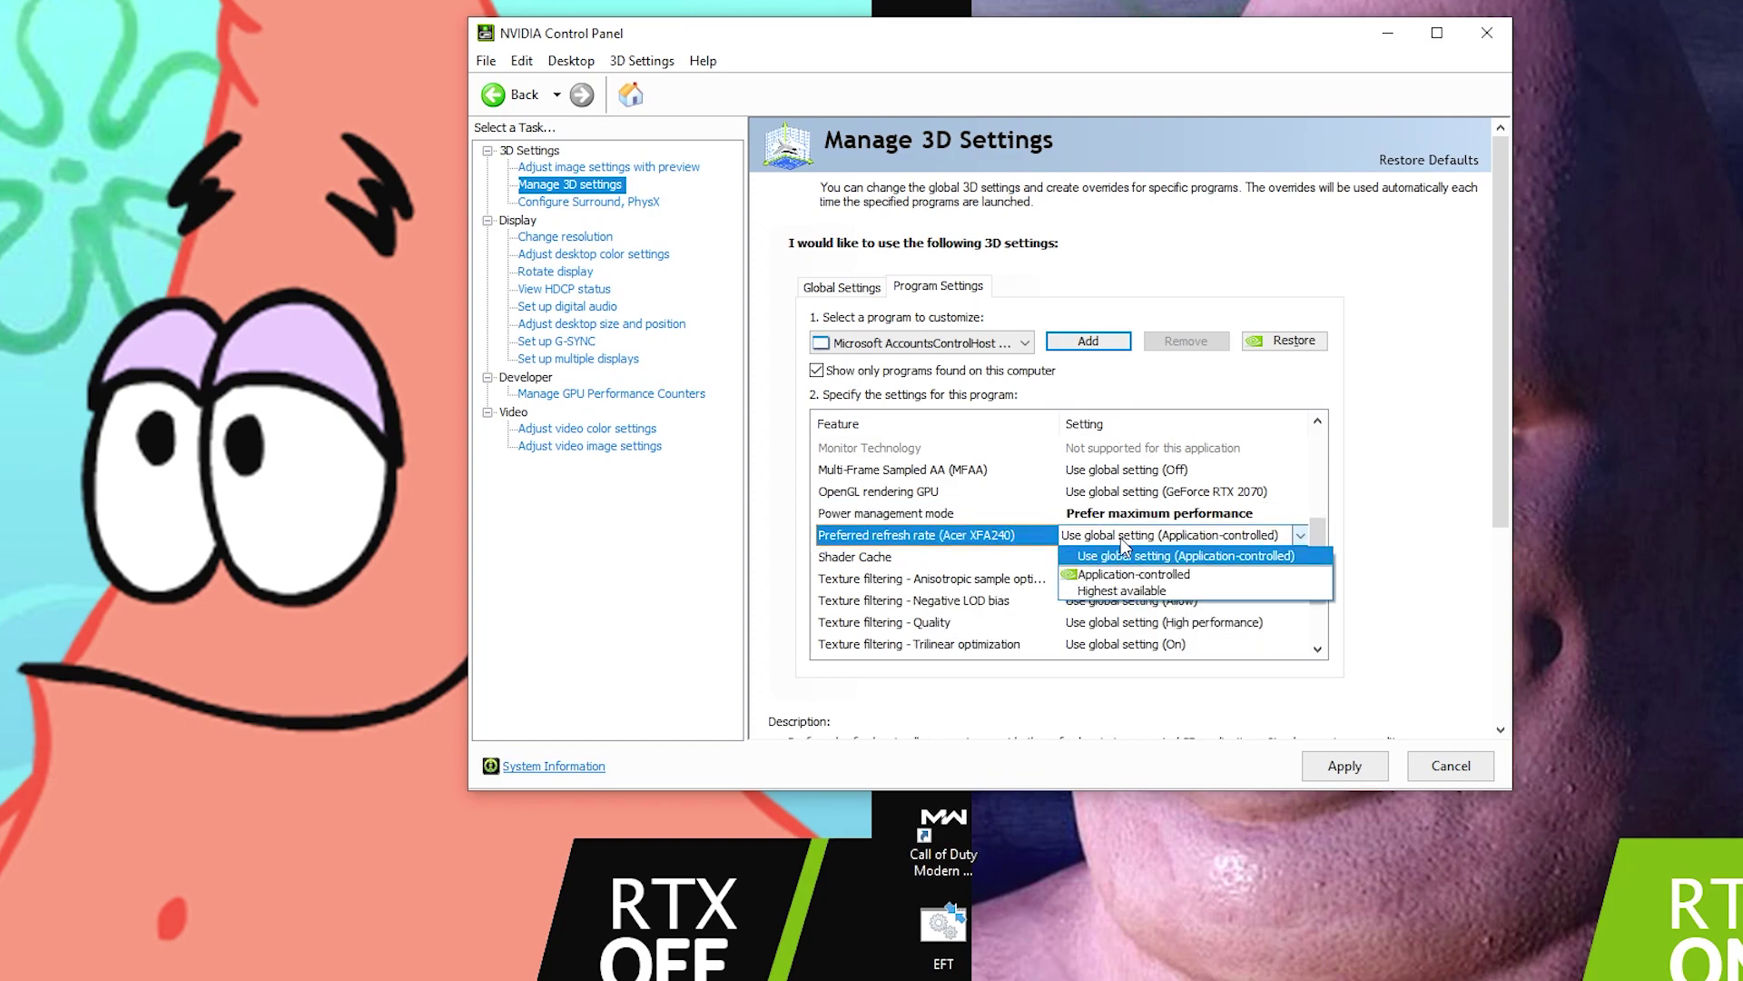
left_click(1122, 592)
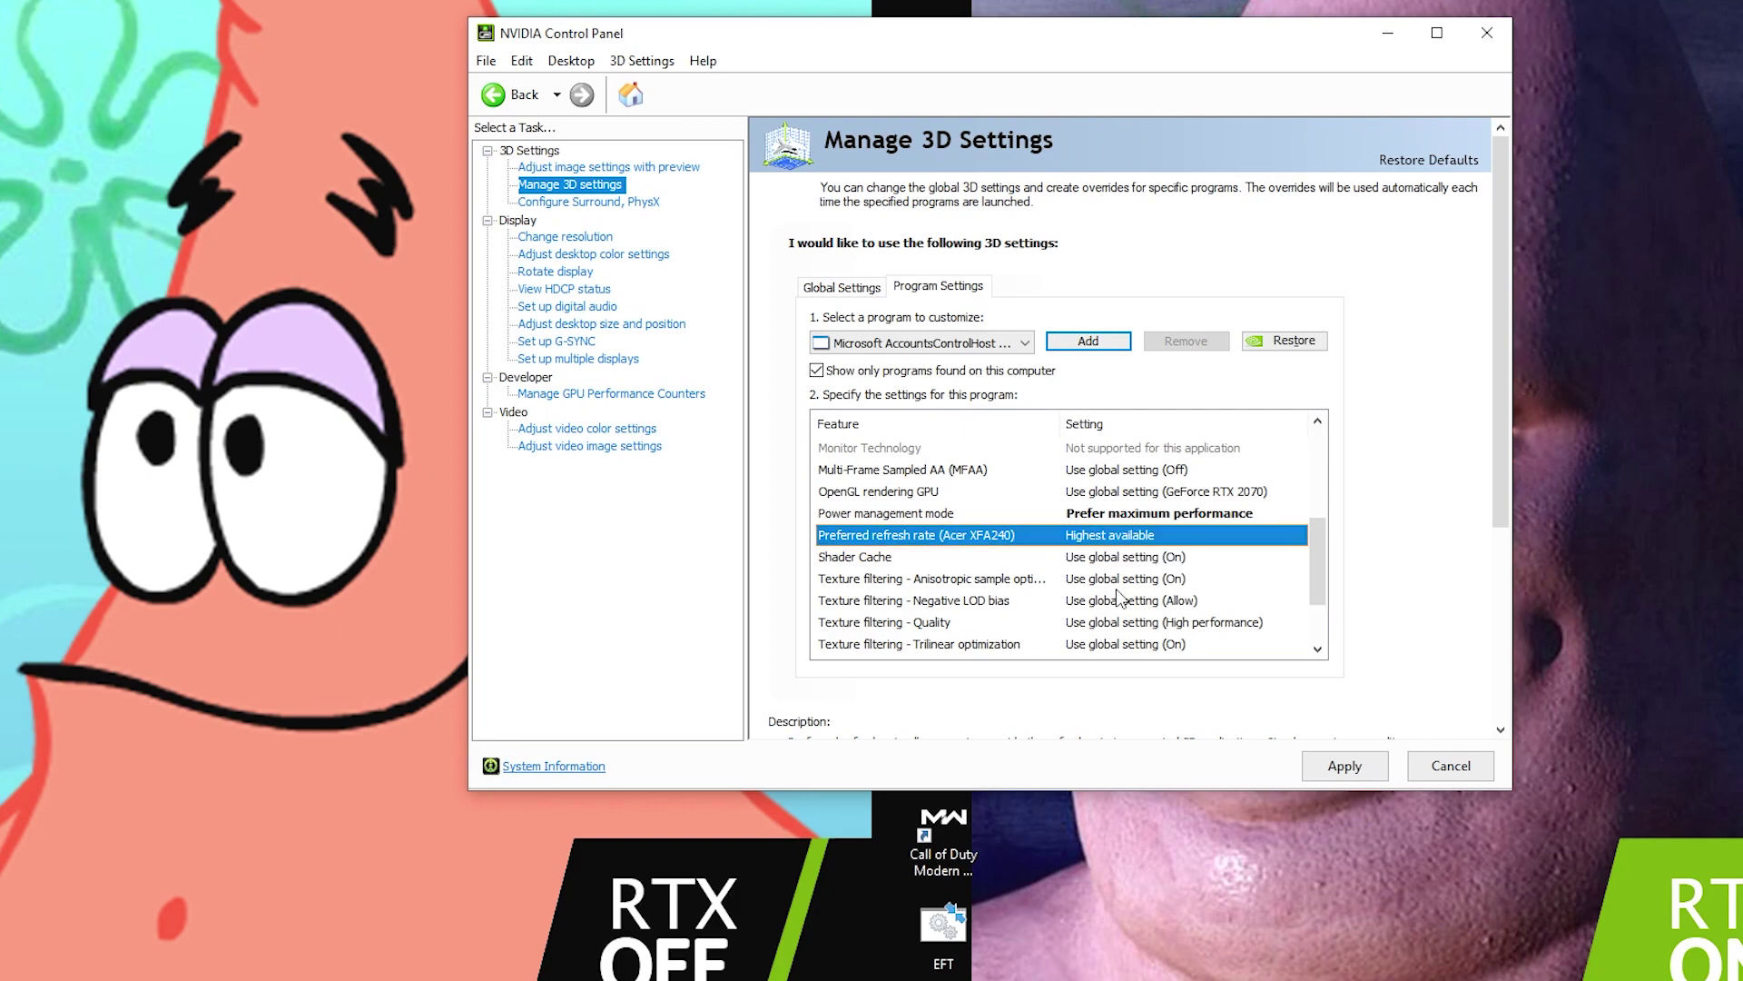
Turn Threaded optimization on in the program's 3D settings
left_click_drag(1323, 509, 1324, 603)
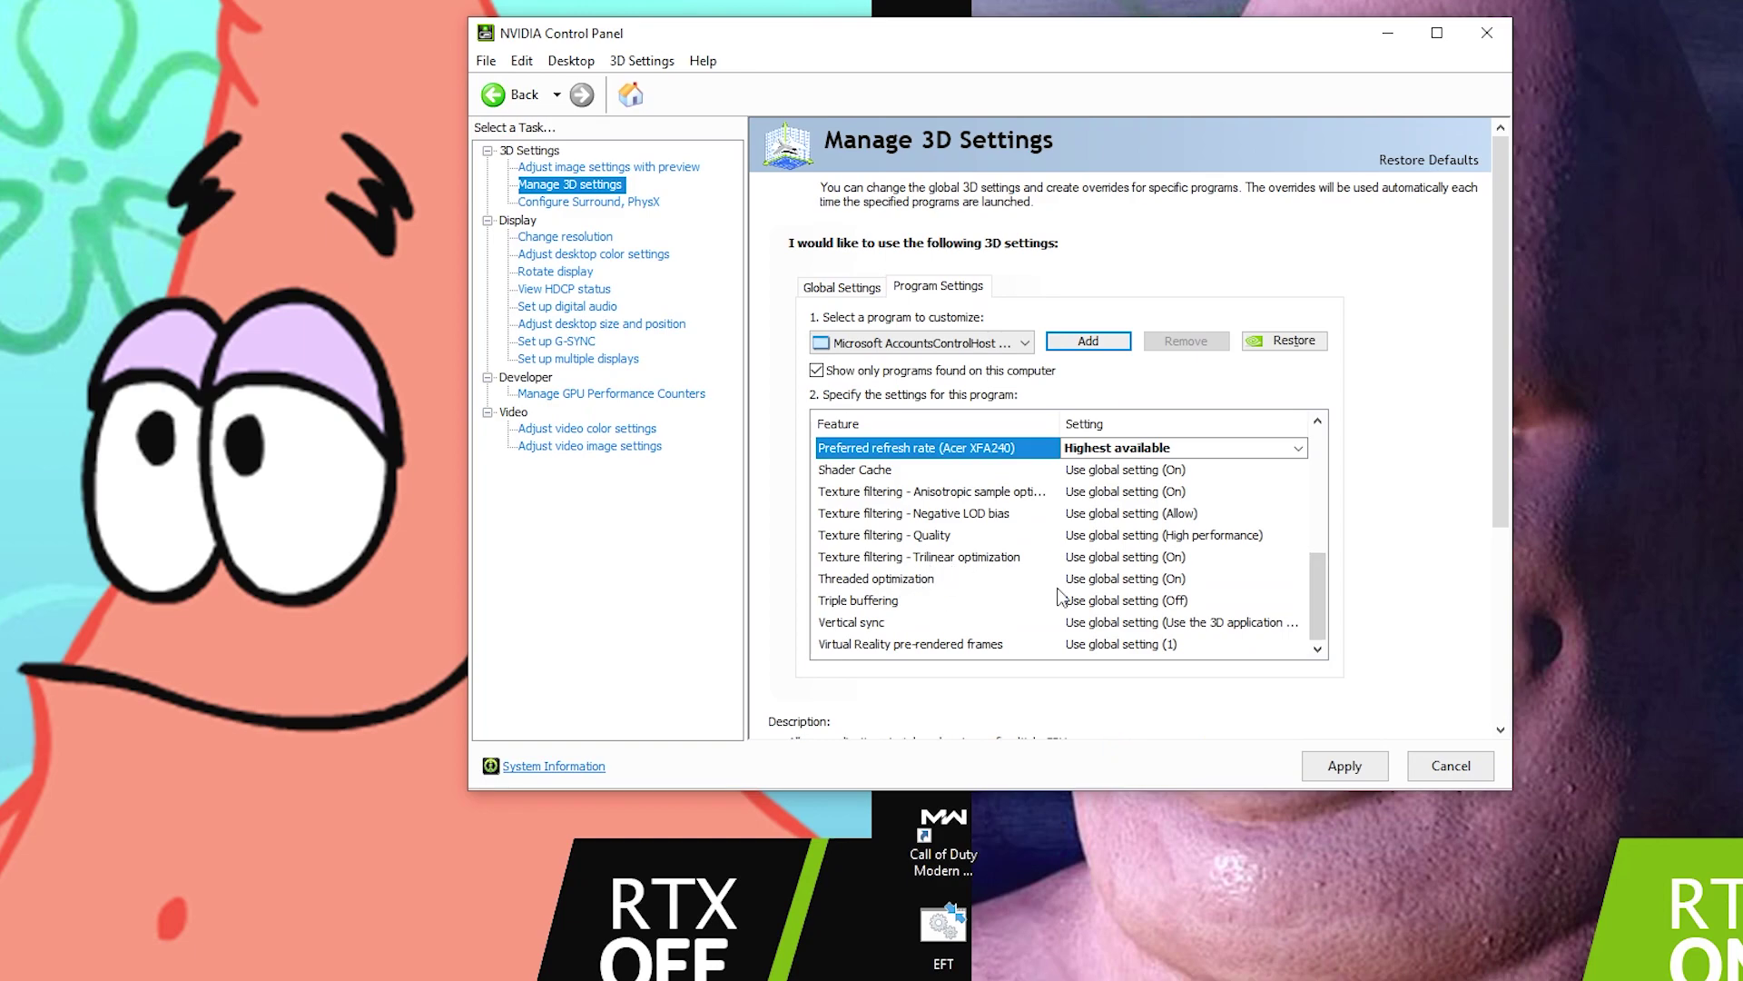
left_click(1117, 581)
left_click(1119, 581)
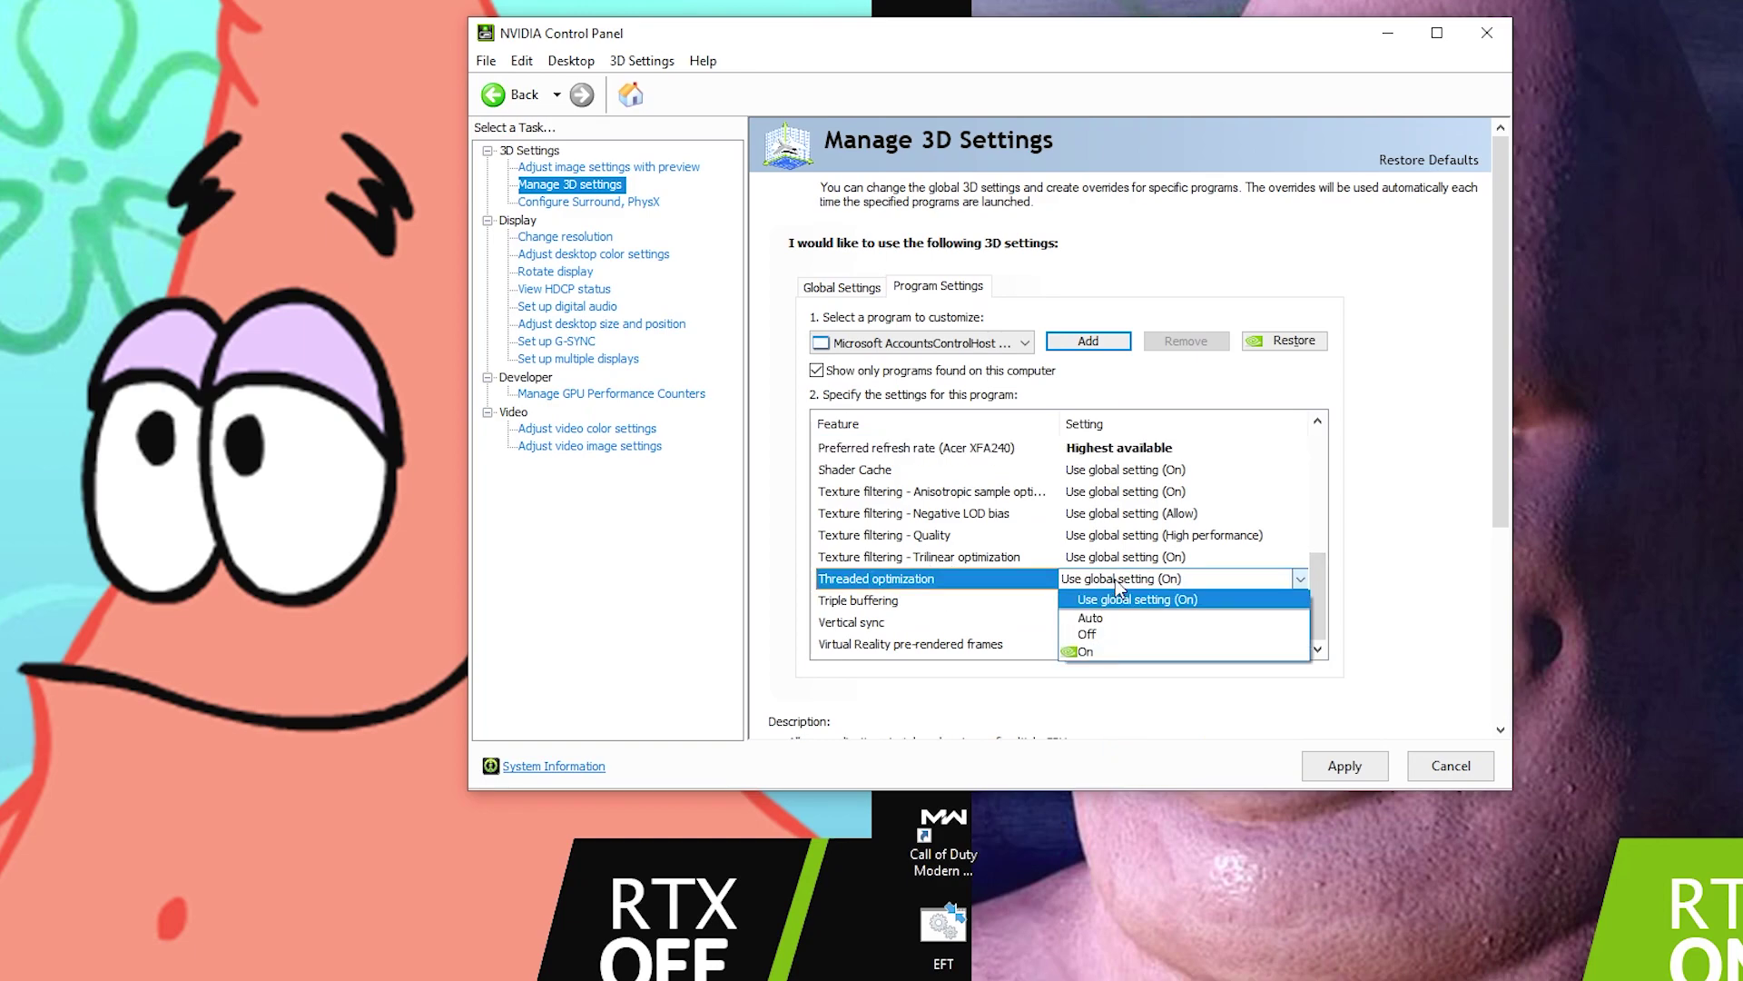
left_click(1088, 652)
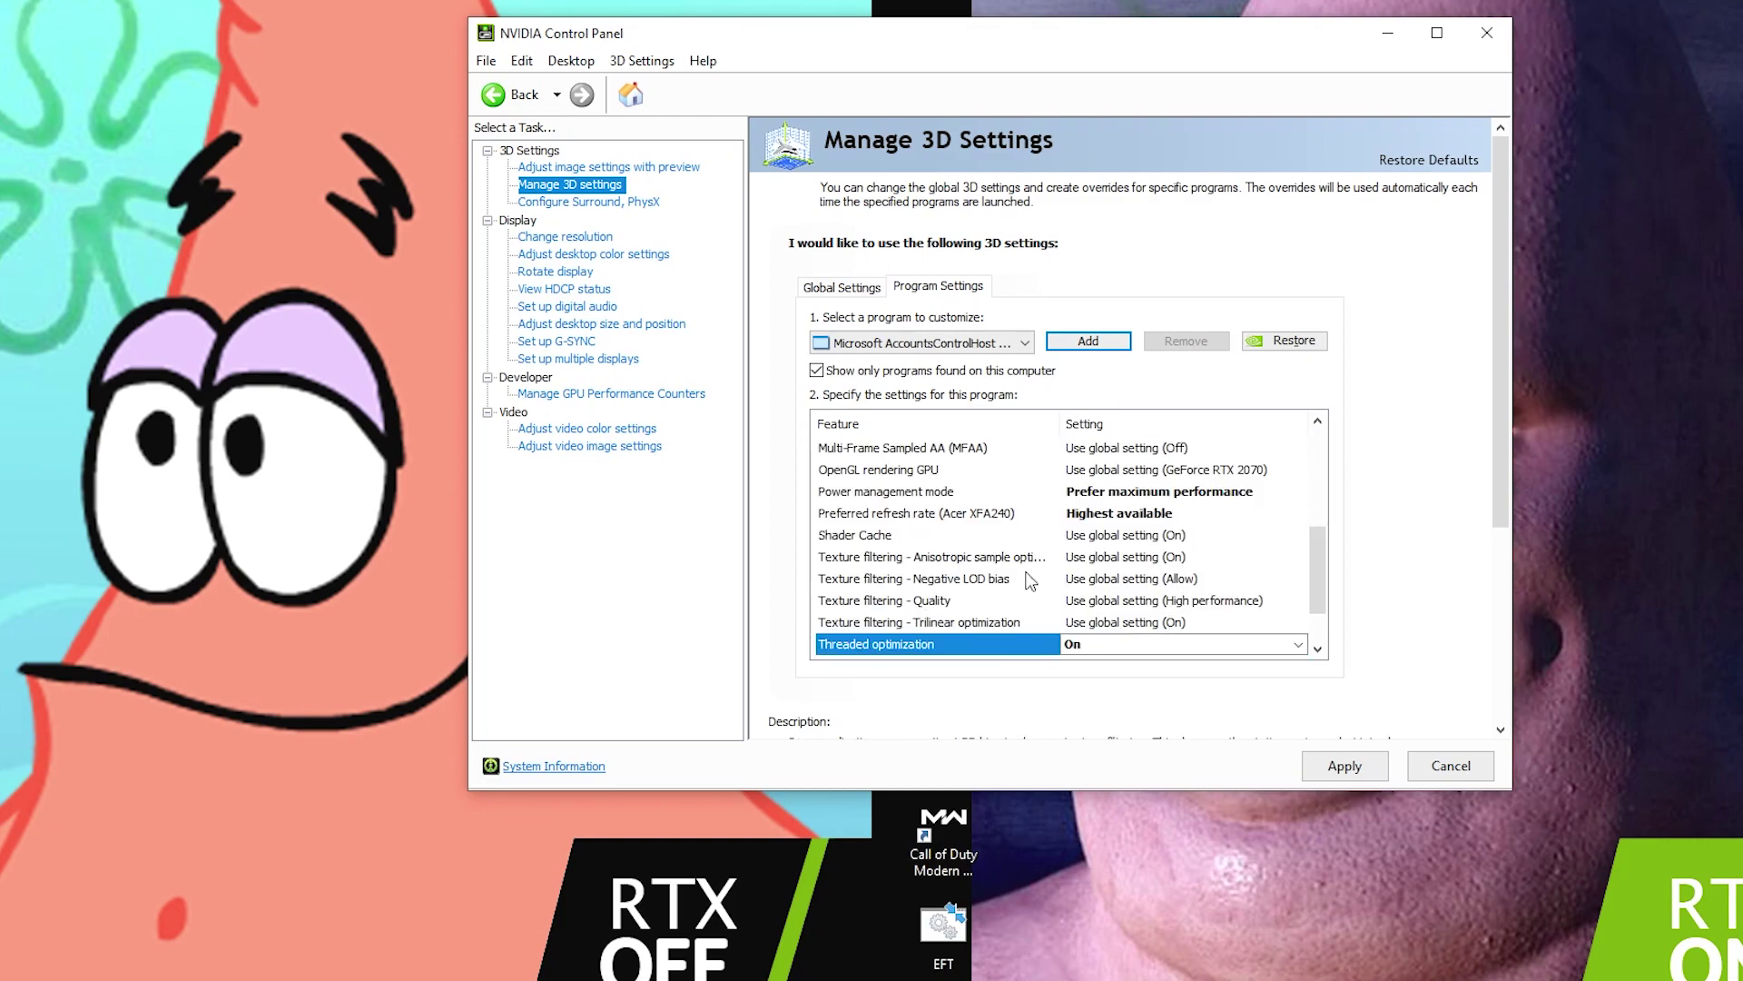
Turn Vertical sync off in the program's 3D settings
scroll(1316, 627, "down", 1)
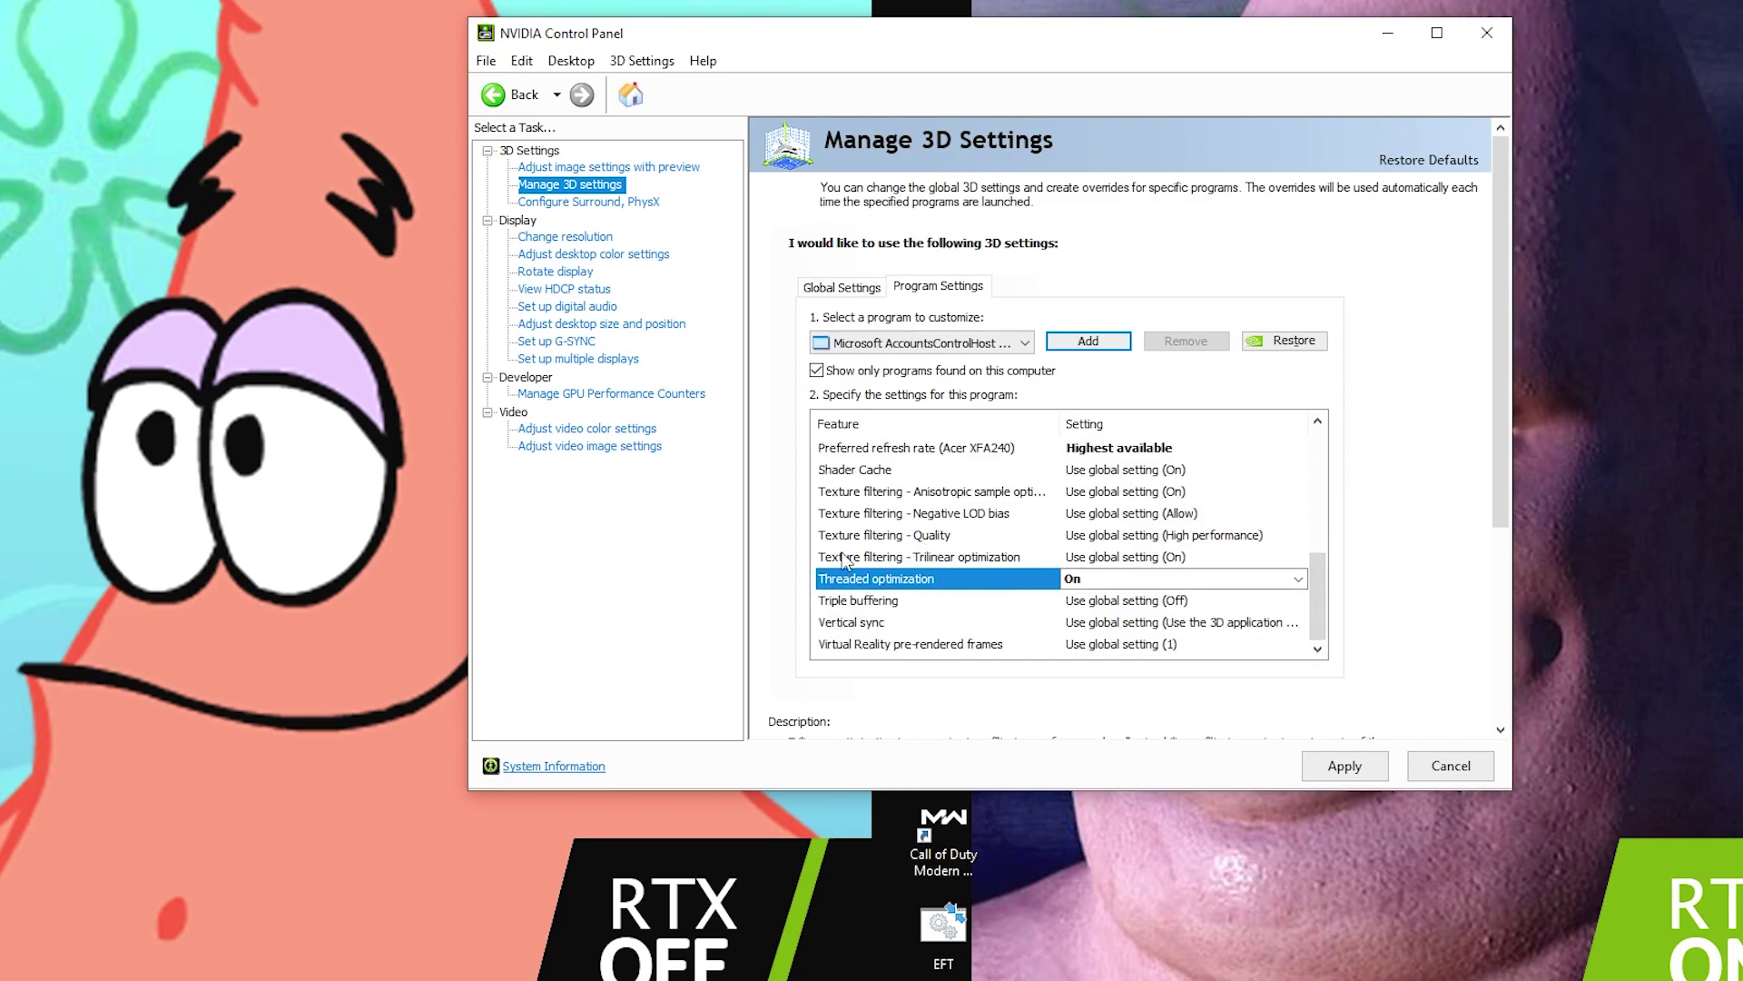
left_click(1089, 623)
left_click(1087, 678)
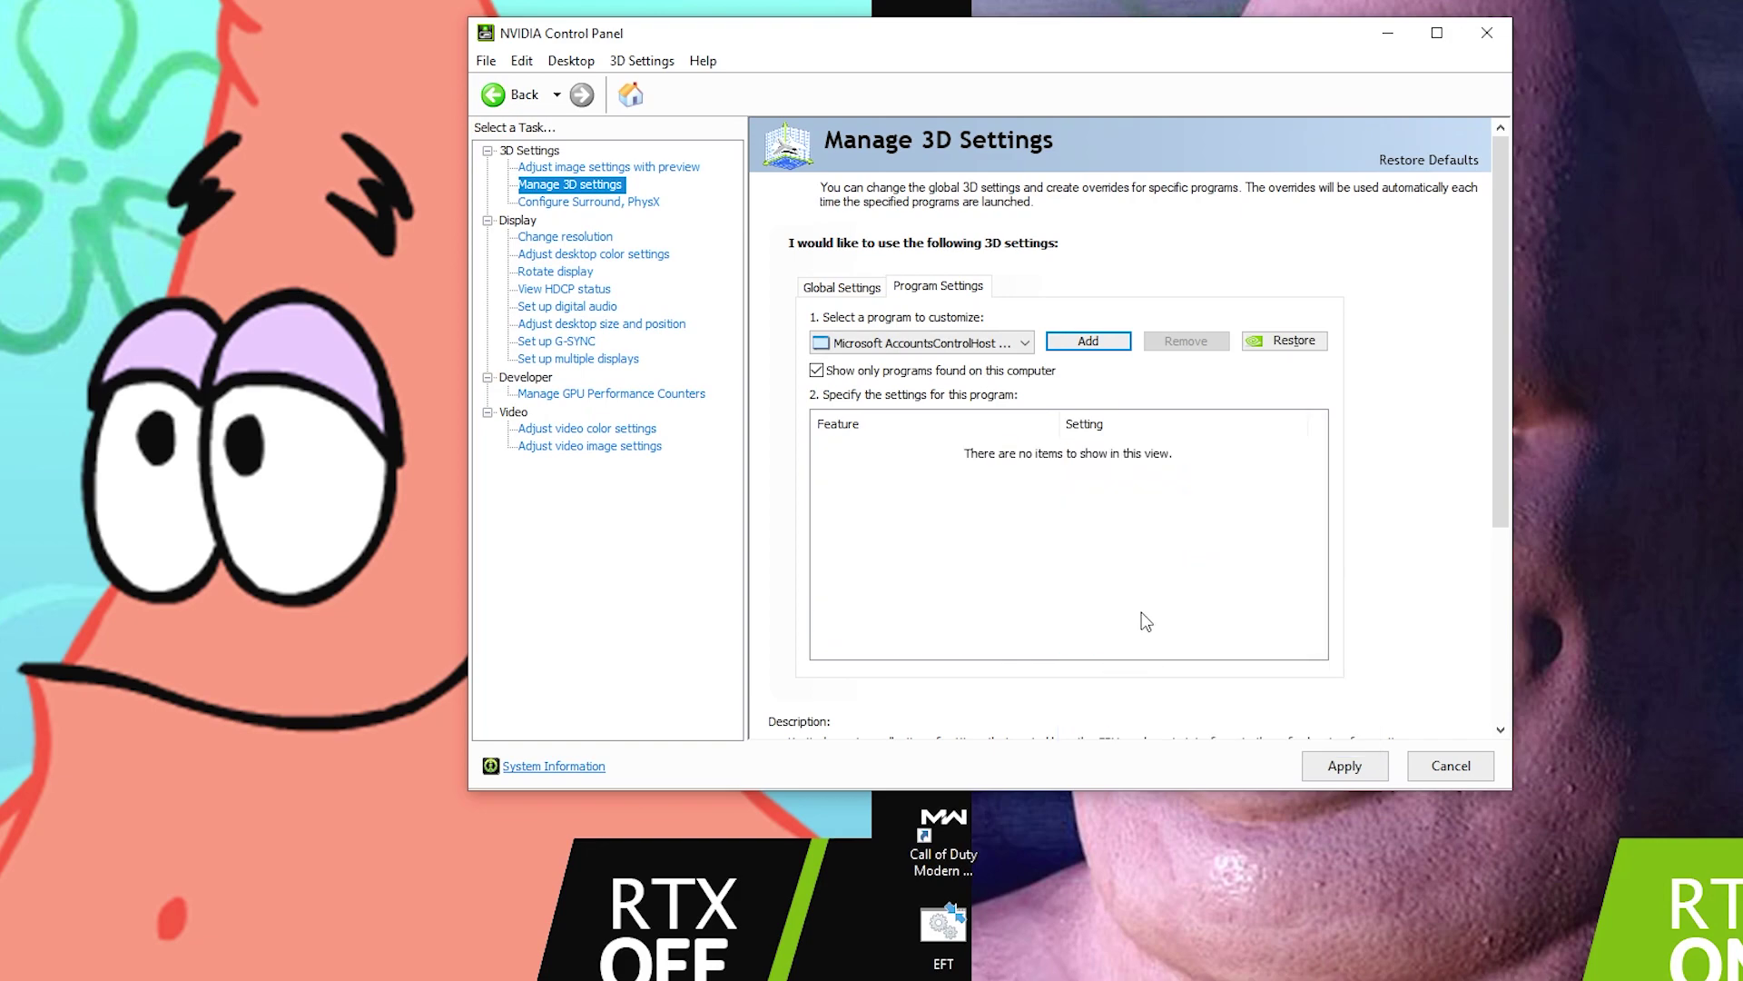
scroll(1321, 627, "down", 7)
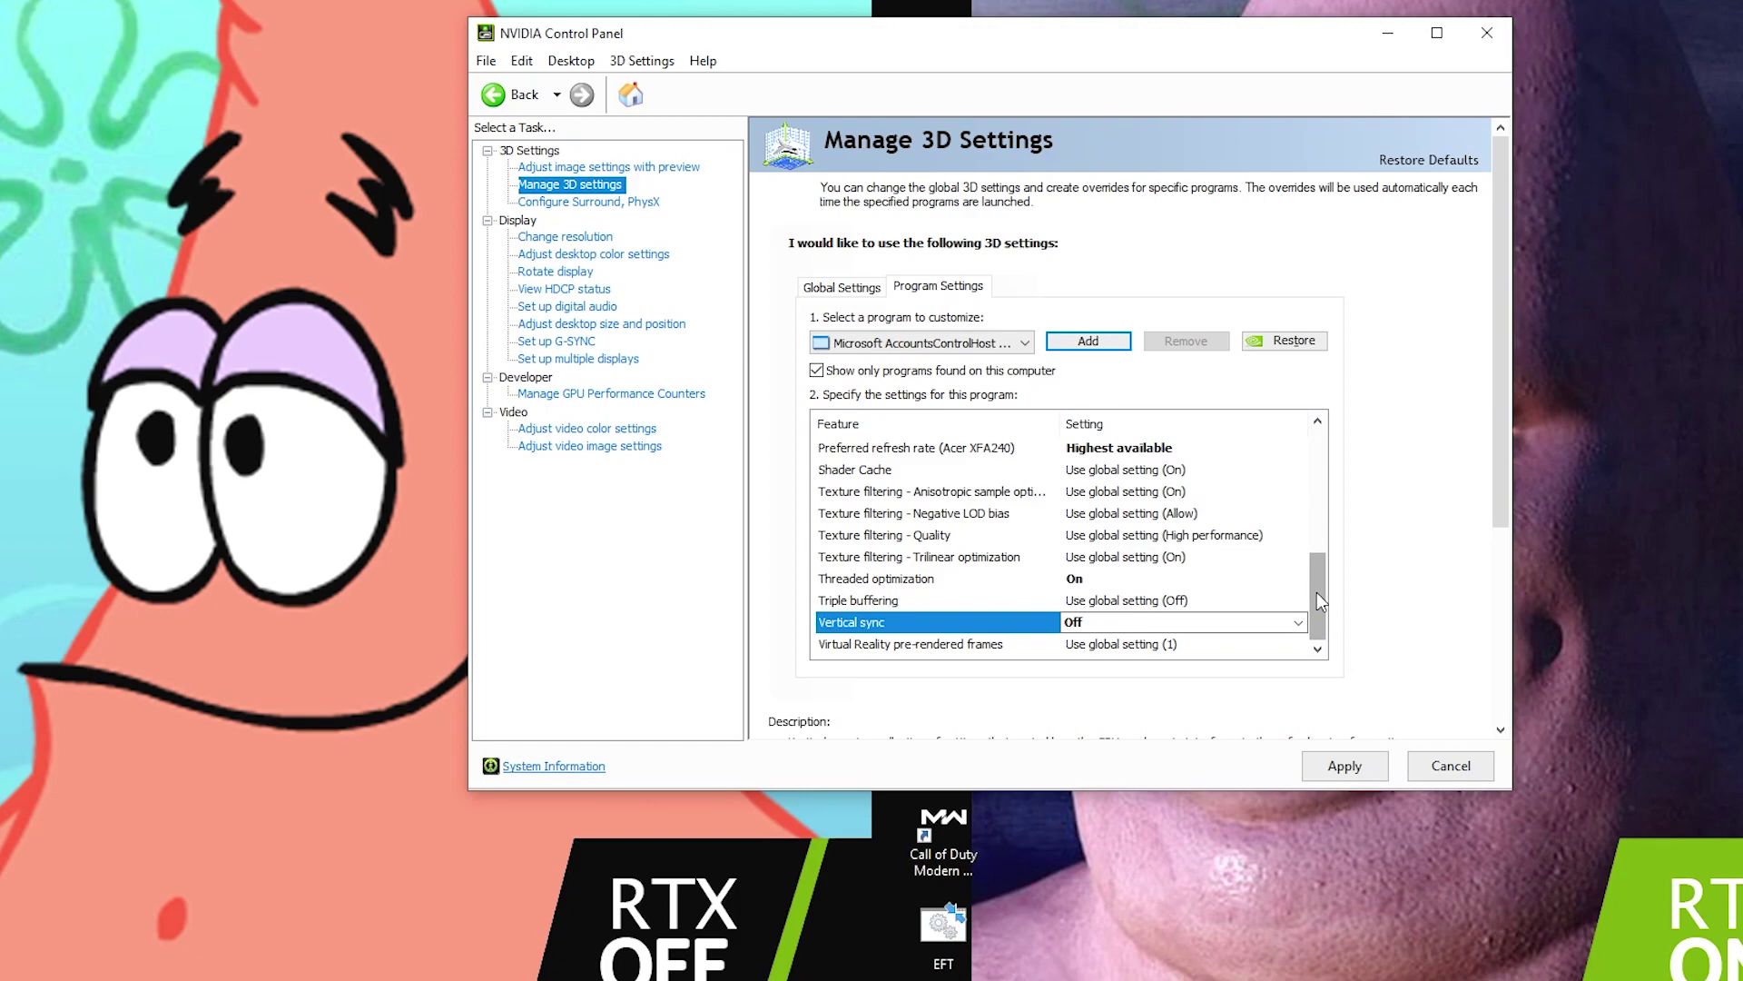
Apply the changed program settings and review the overridden features in the list
left_click_drag(1317, 592, 1317, 548)
left_click(856, 582)
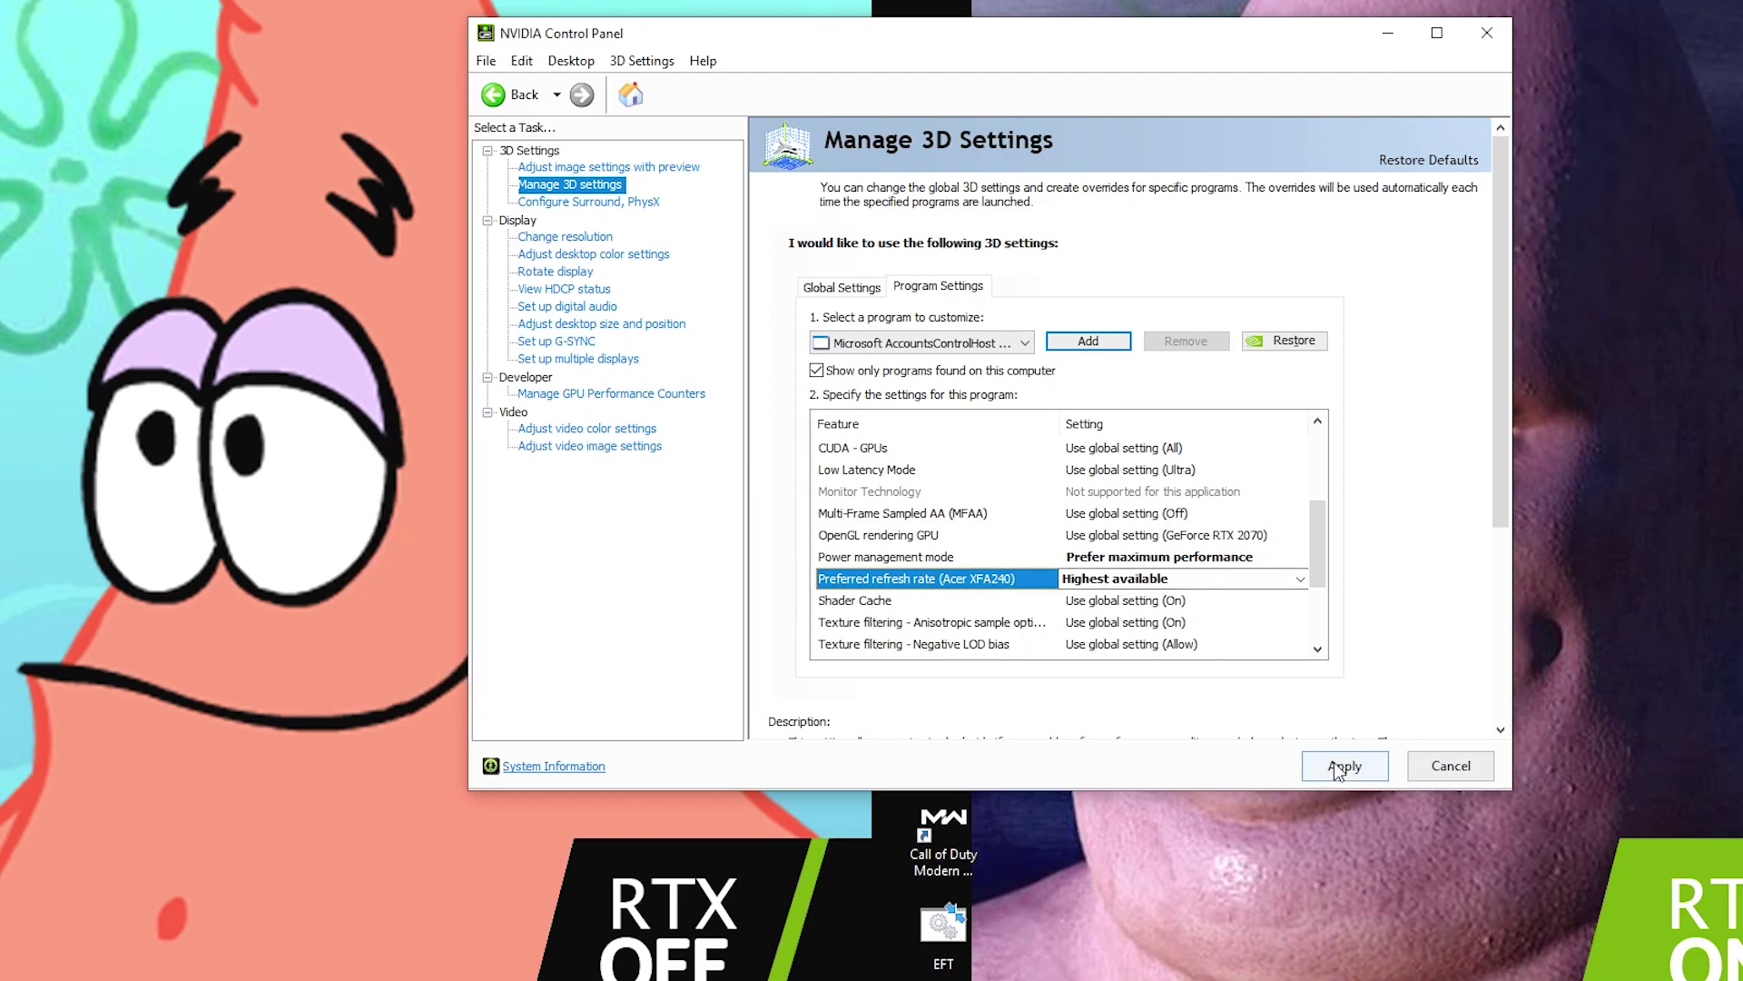
left_click_drag(1315, 538, 1414, 586)
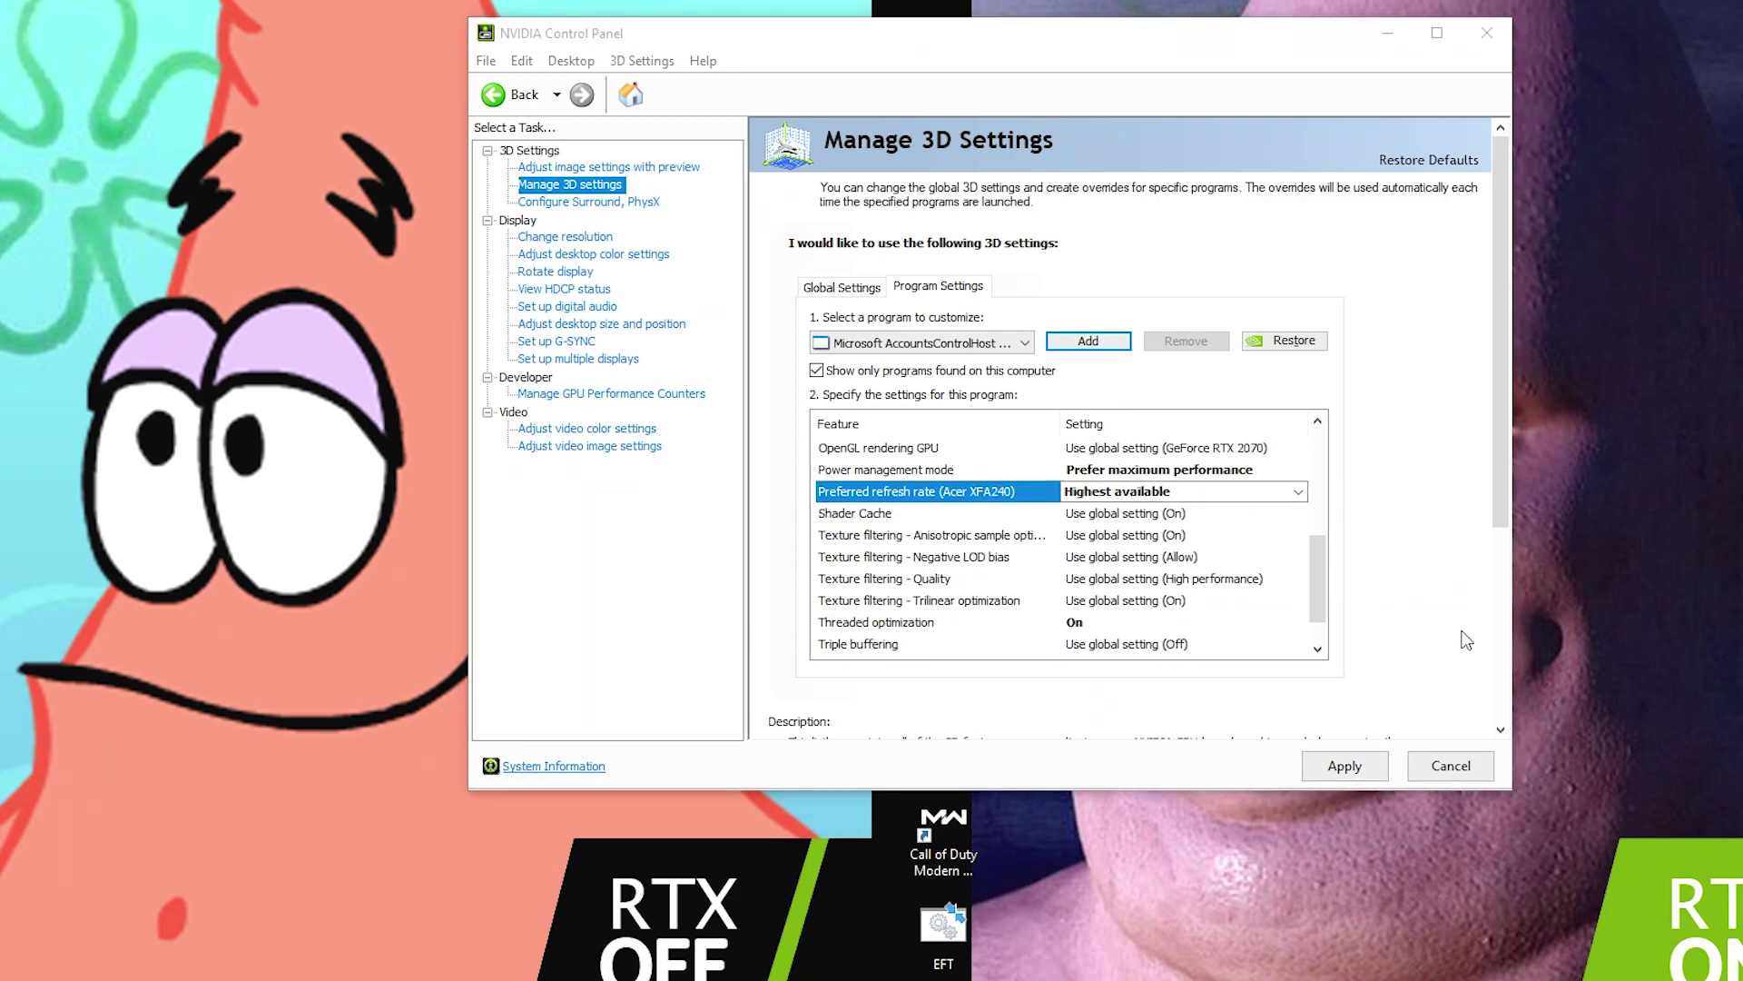
left_click(1346, 768)
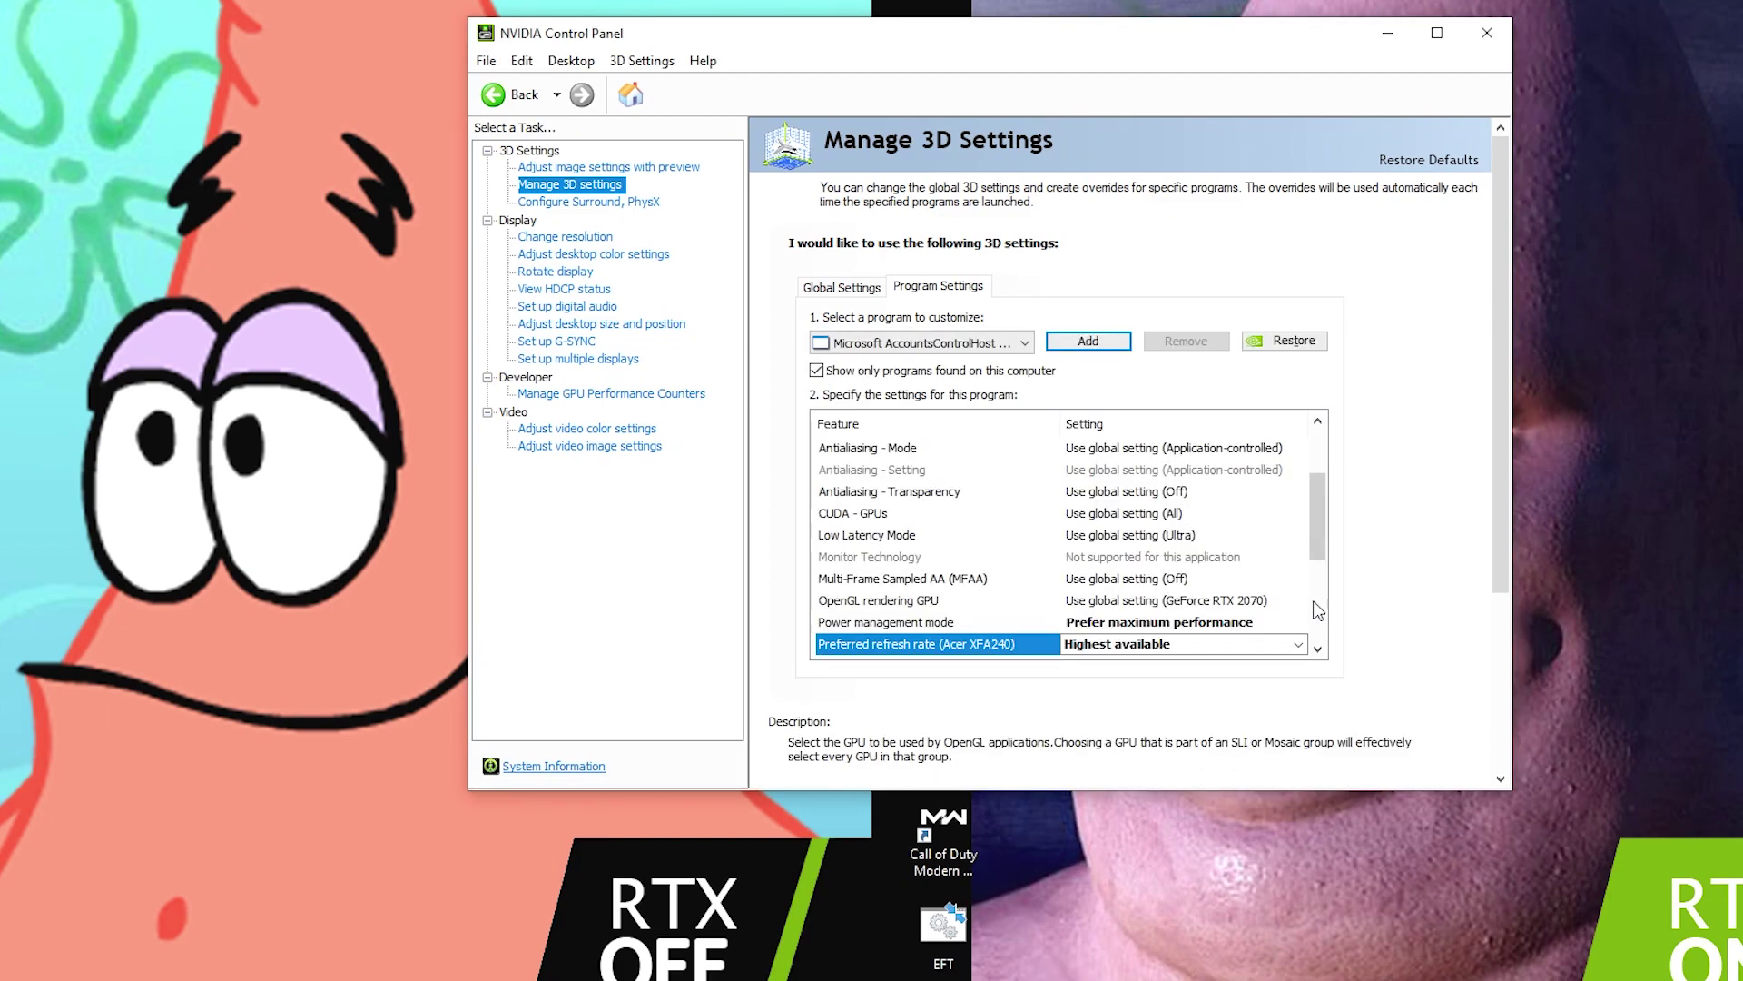
scroll(1311, 603, "down", 3)
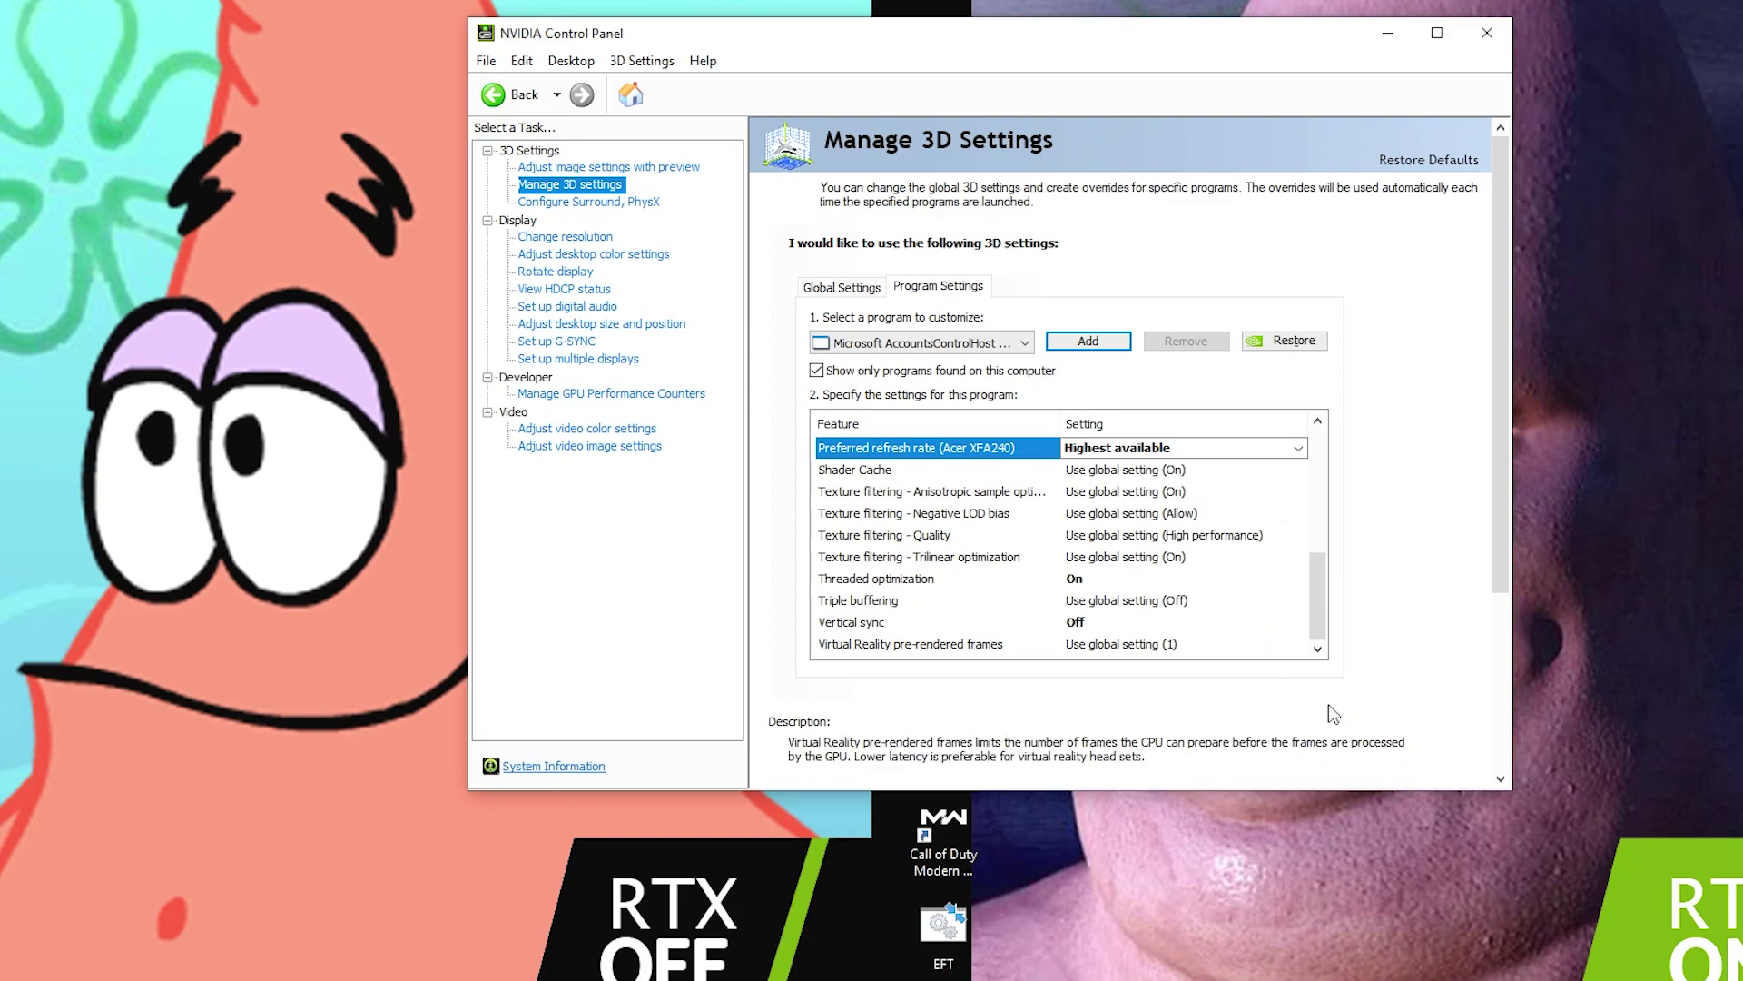
scroll(1289, 590, "up", 2)
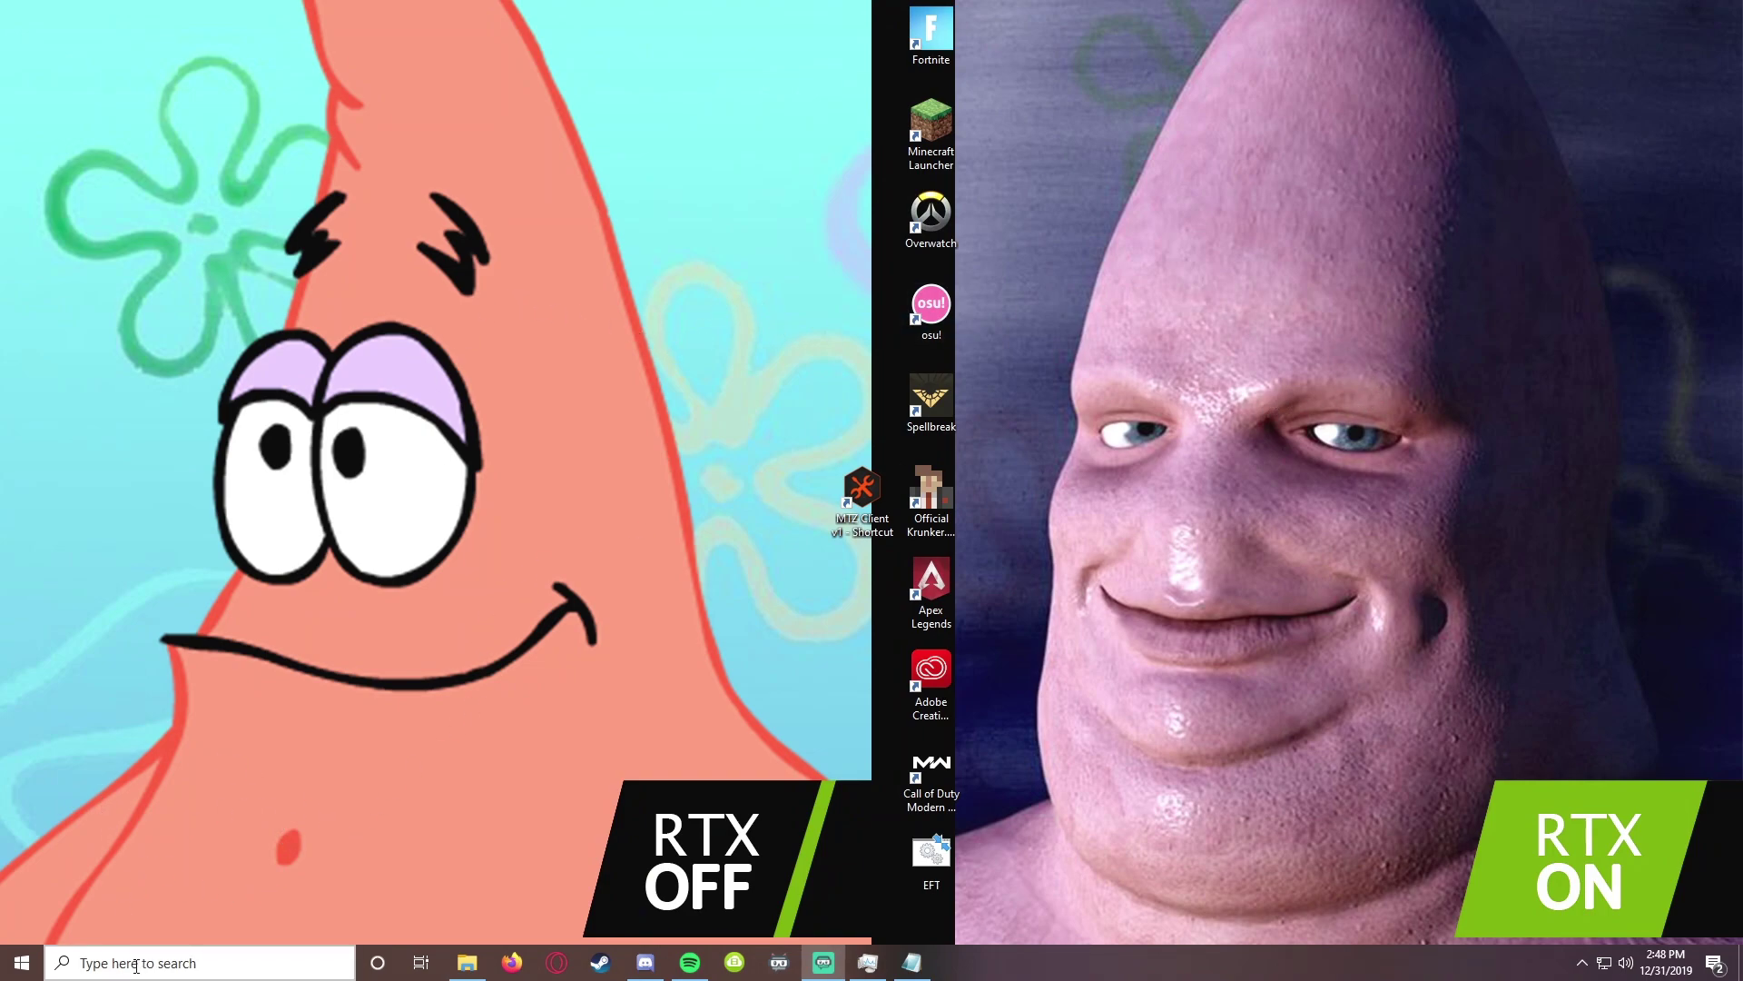
Search Windows for "game mode" and open the Game Mode settings page
left_click(116, 960)
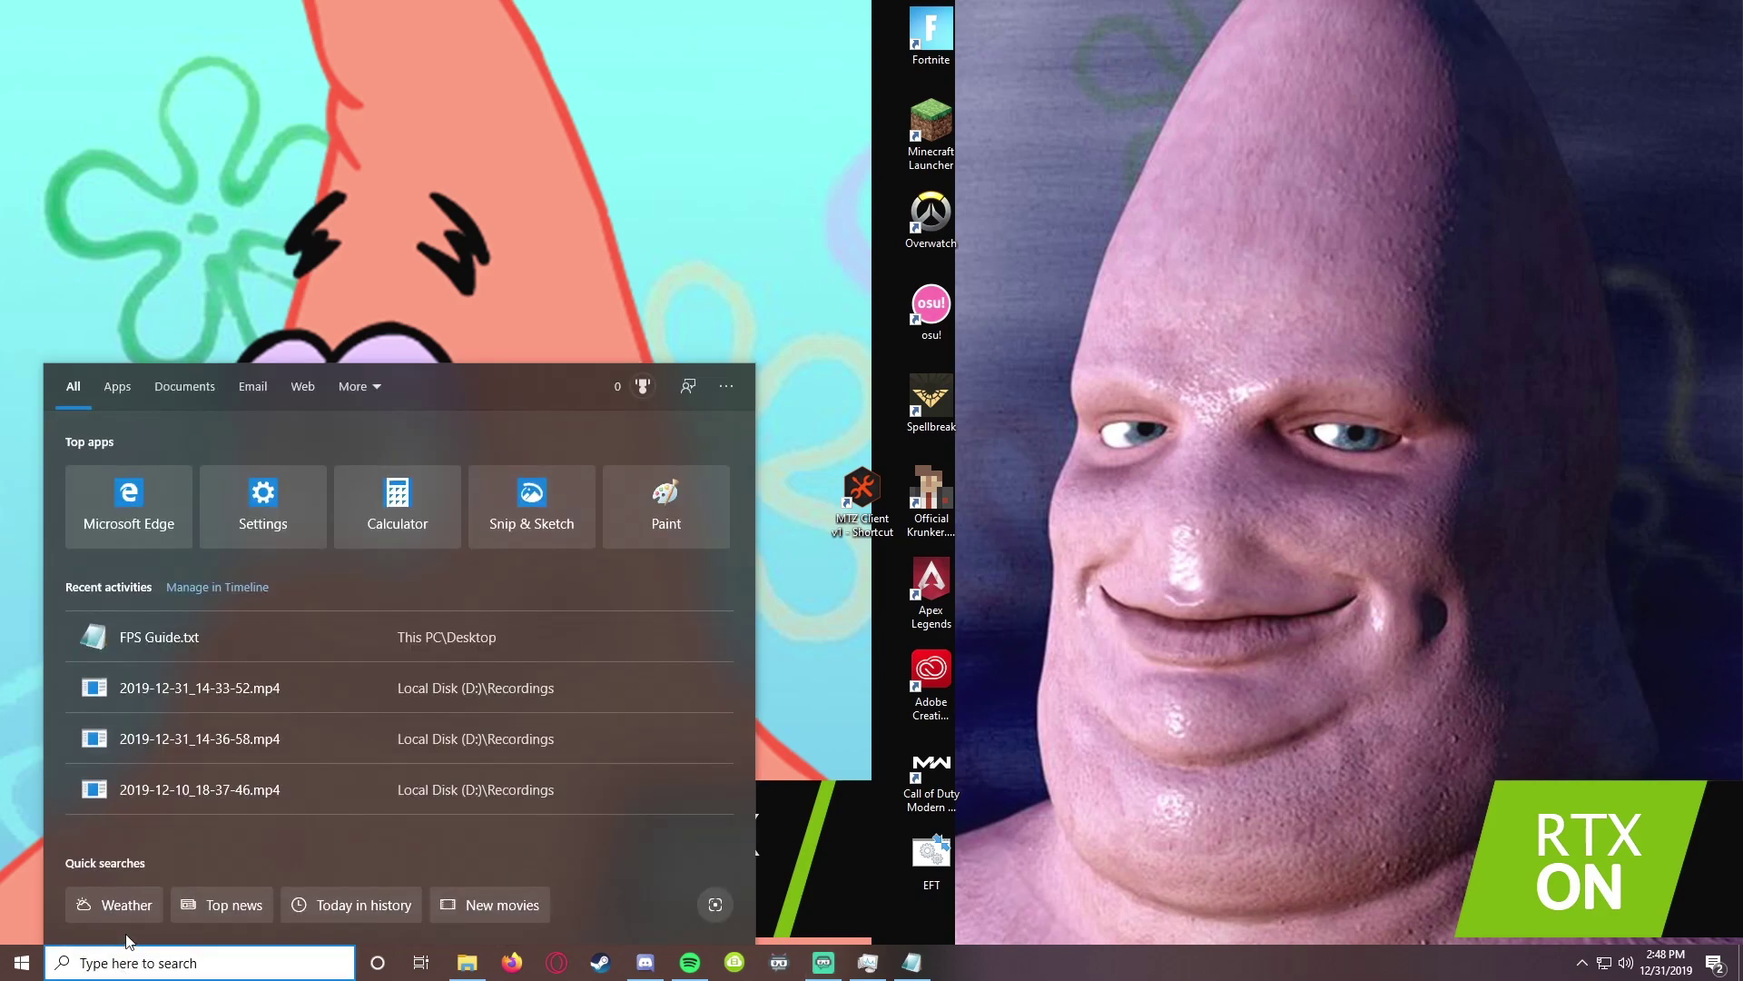
type("game mode")
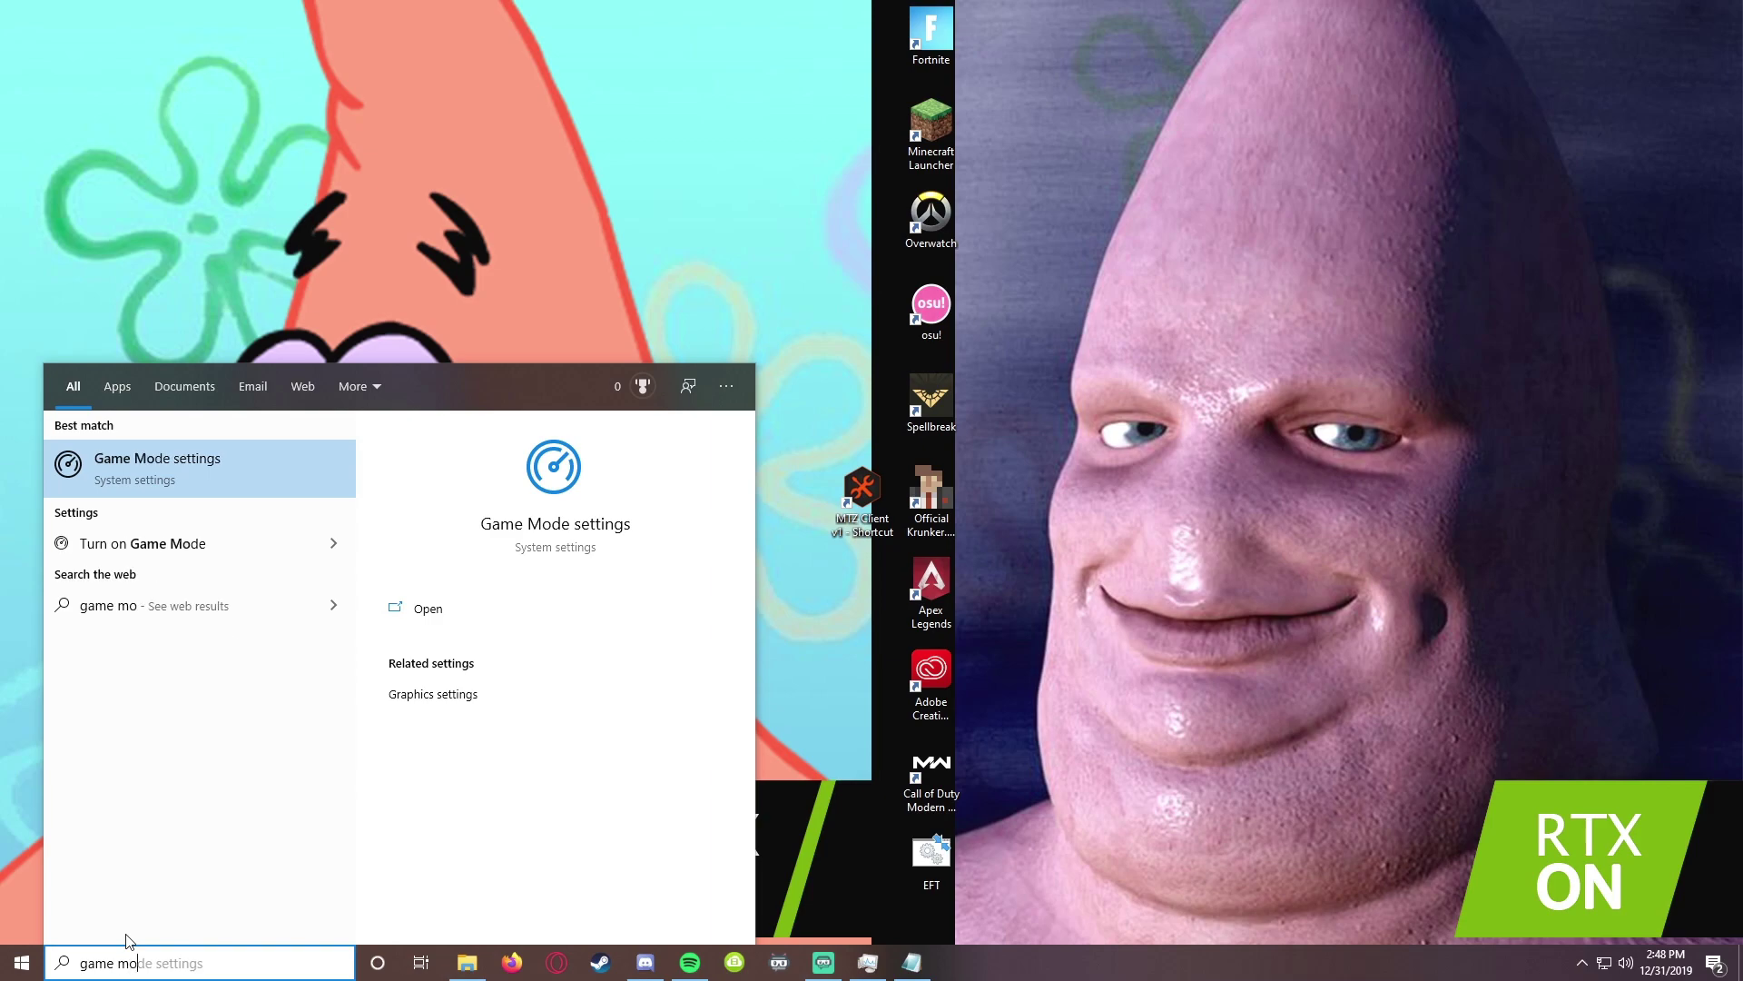
left_click(173, 467)
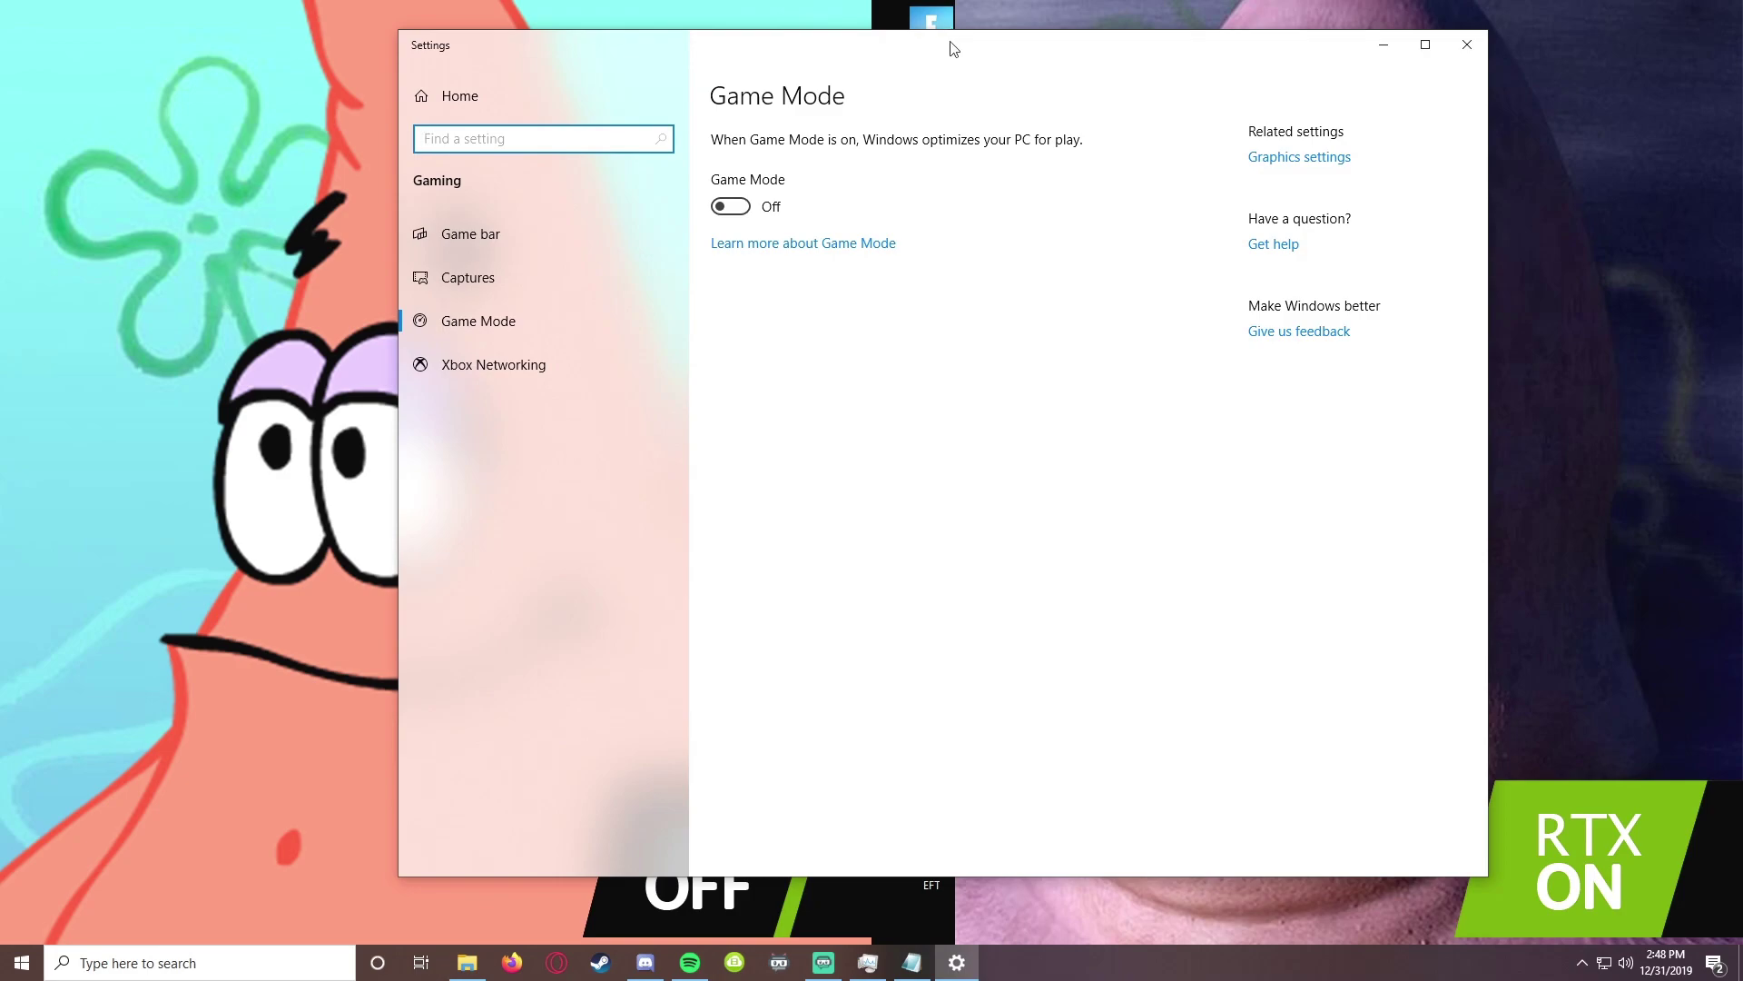
left_click_drag(953, 48, 922, 68)
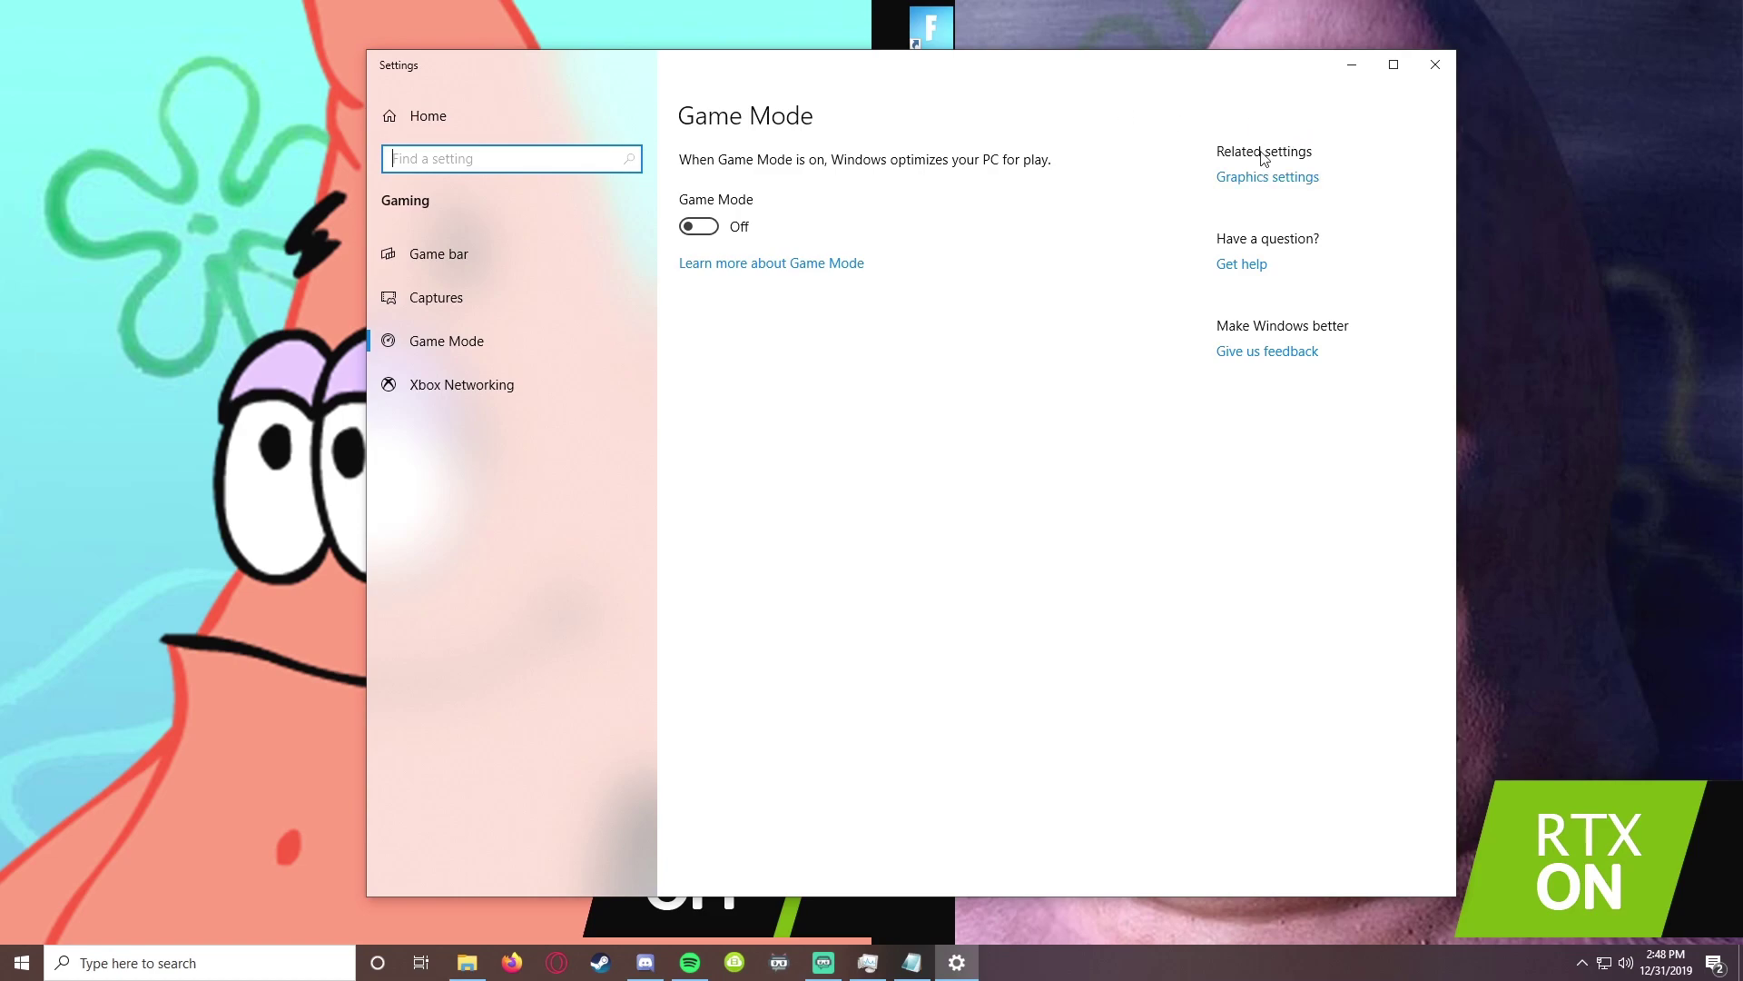
left_click_drag(695, 235, 727, 245)
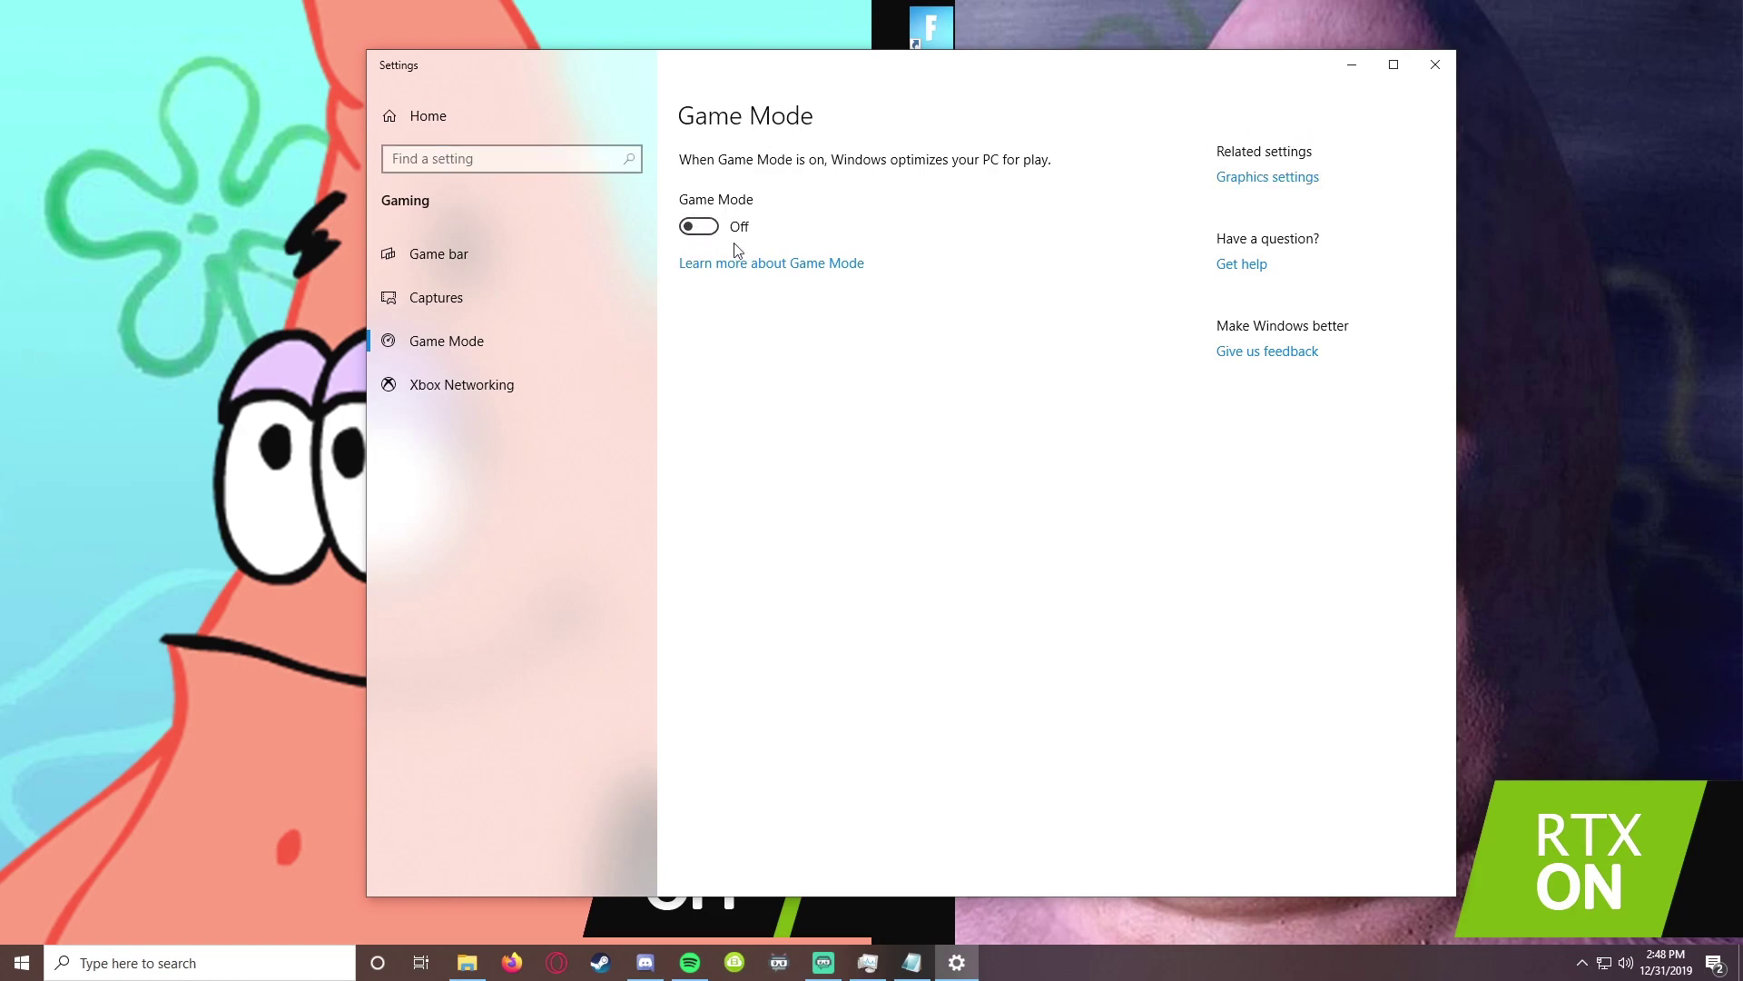
On the Game bar page, toggle recording of clips, screenshots and broadcasts on and back off
left_click(399, 261)
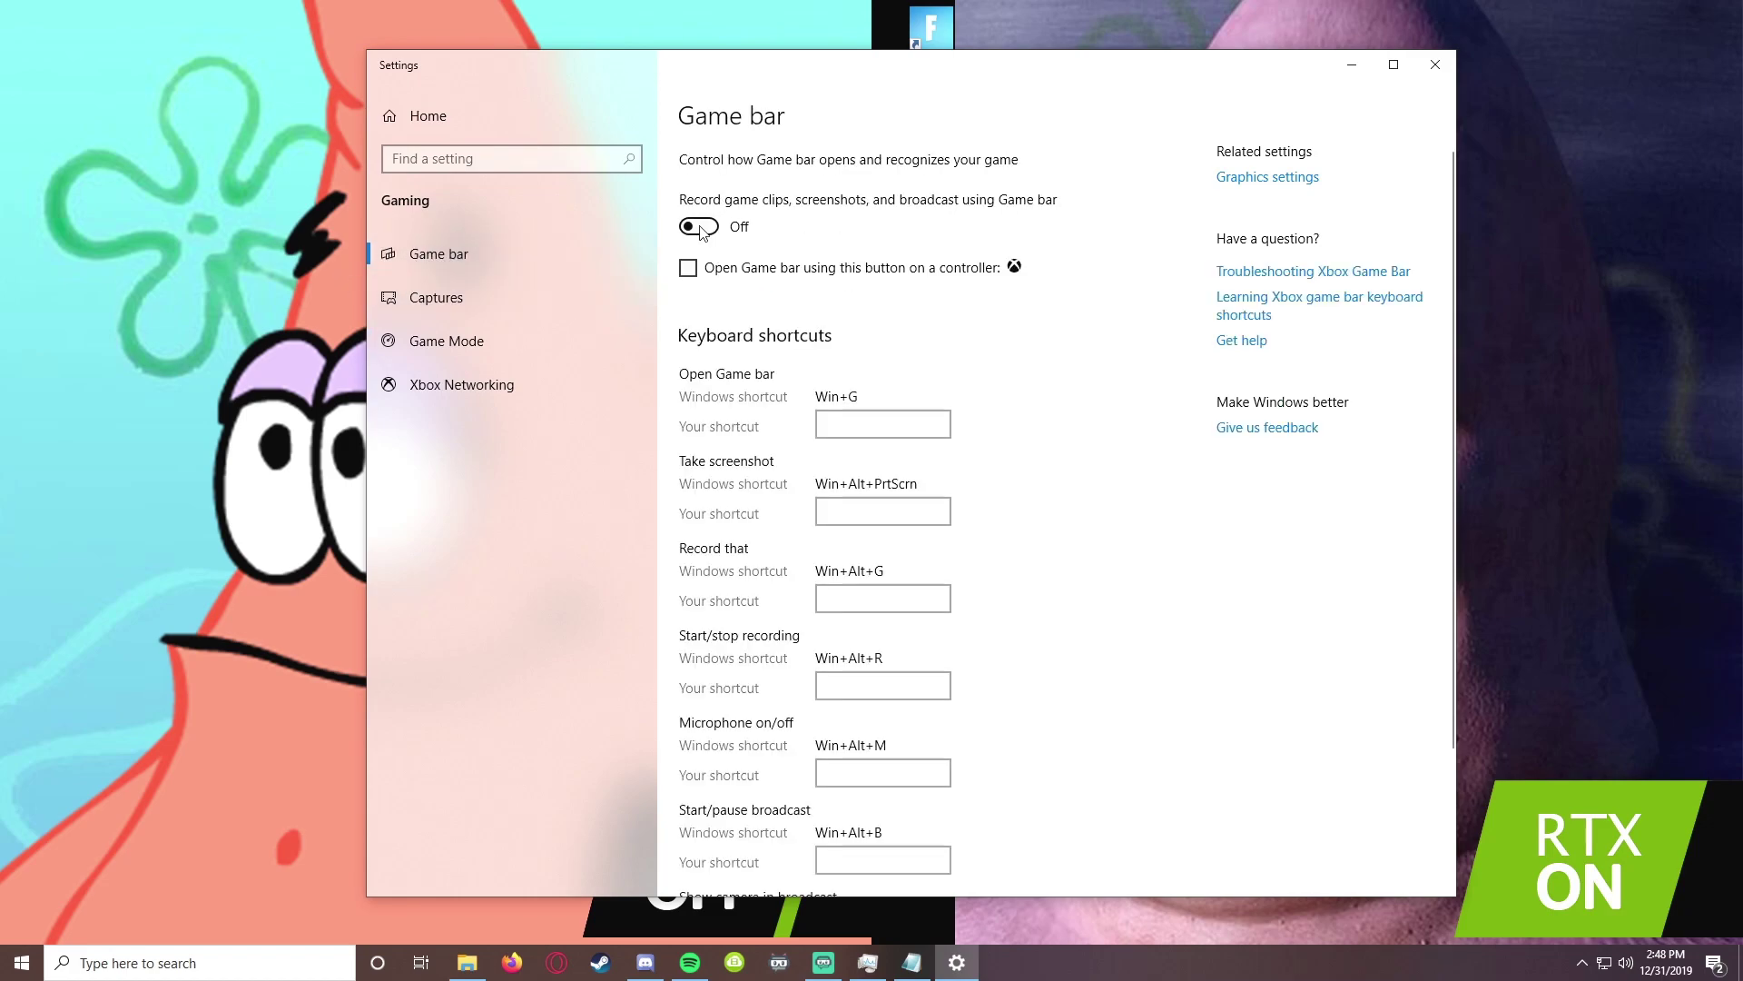
left_click(701, 229)
left_click(699, 229)
Check the switches on the Game Mode and Game bar pages, ending on Game Mode
left_click(453, 341)
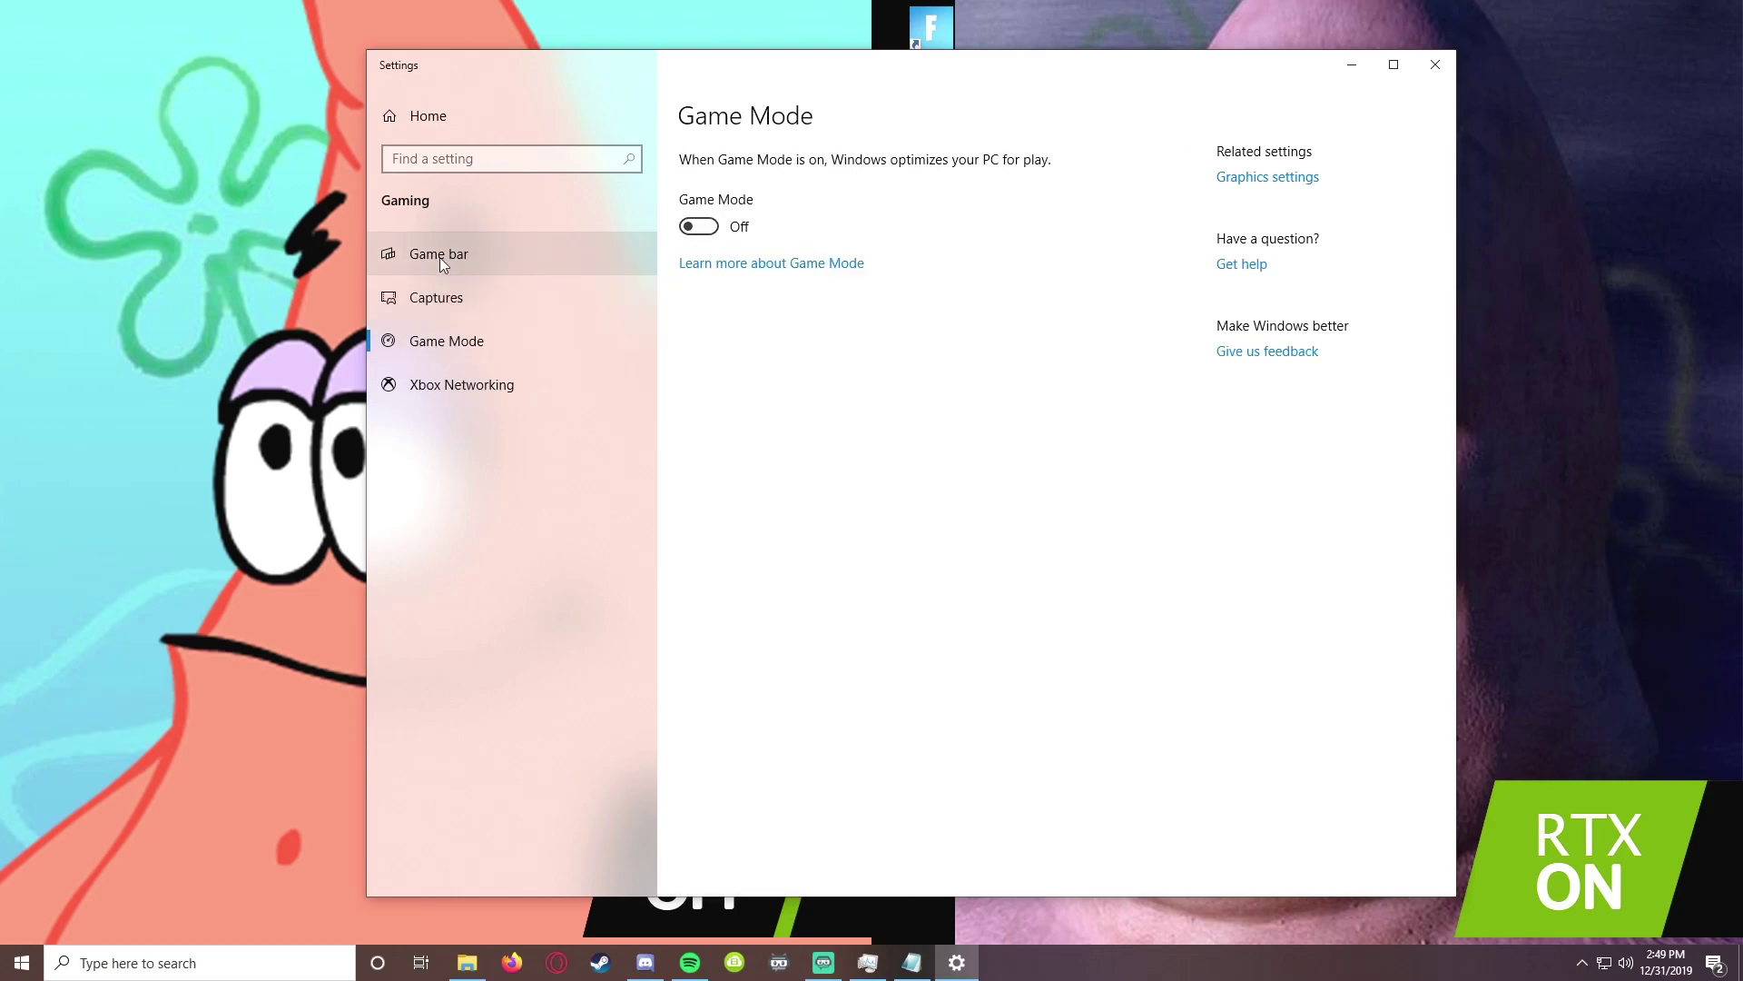
left_click(451, 261)
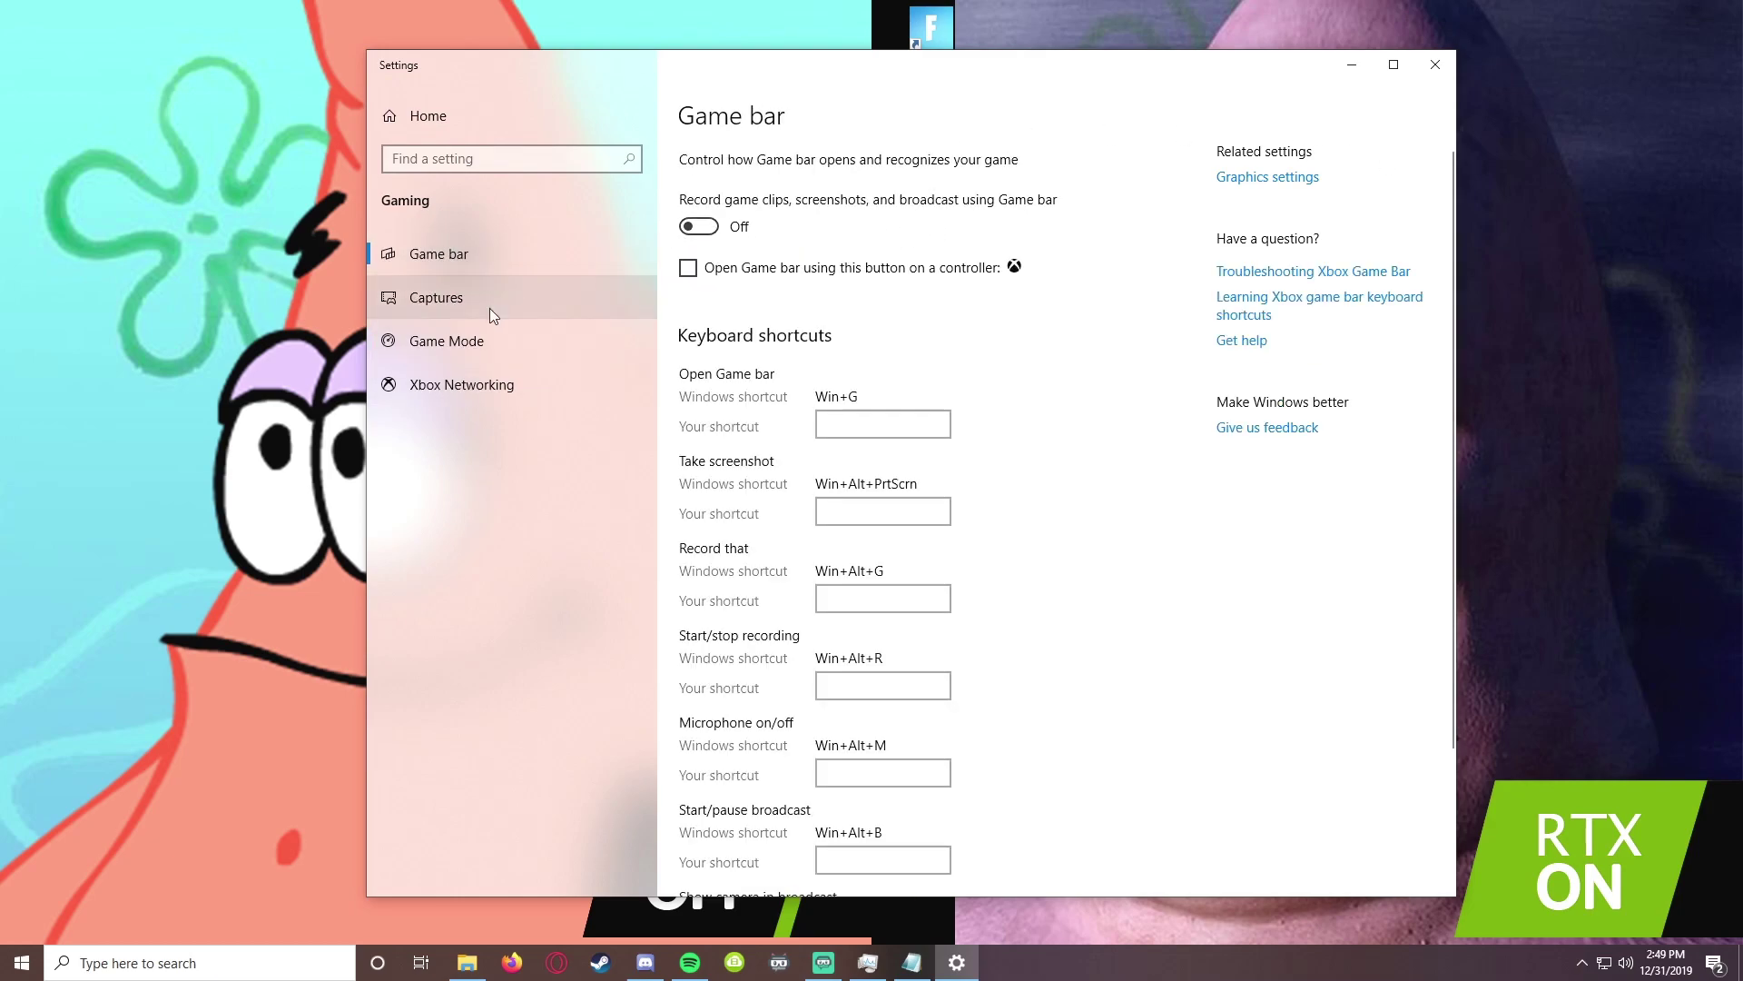
left_click(468, 344)
left_click(454, 254)
left_click(470, 341)
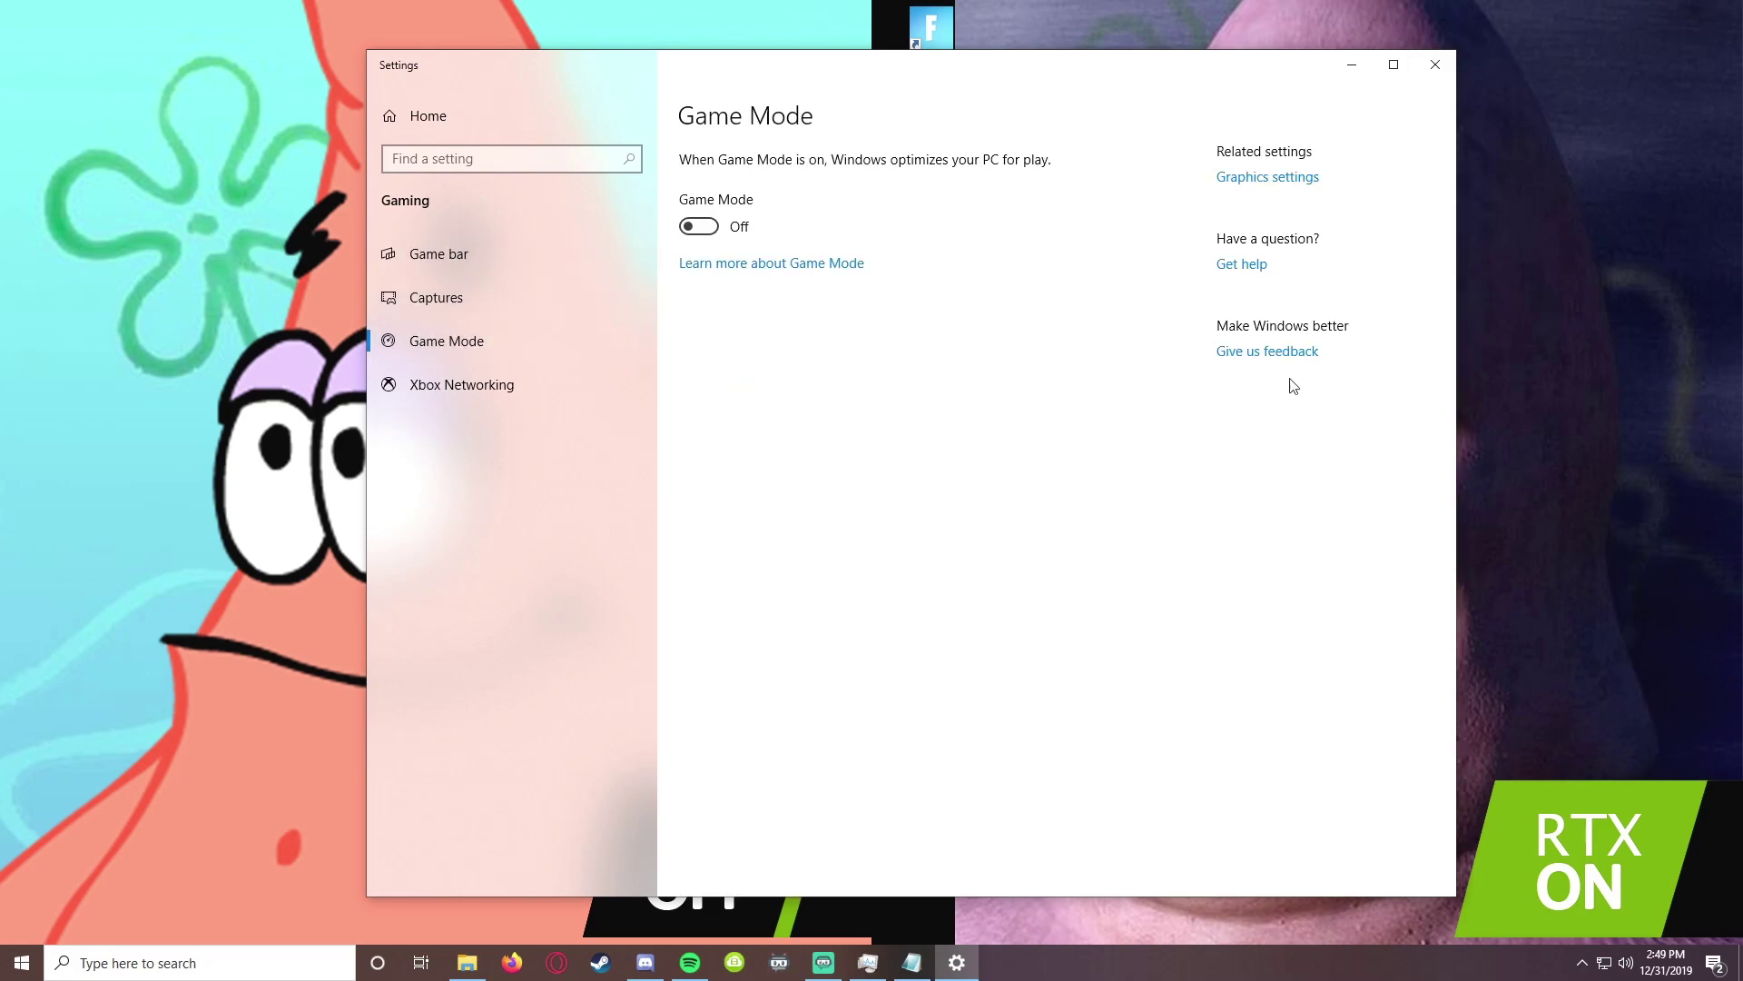